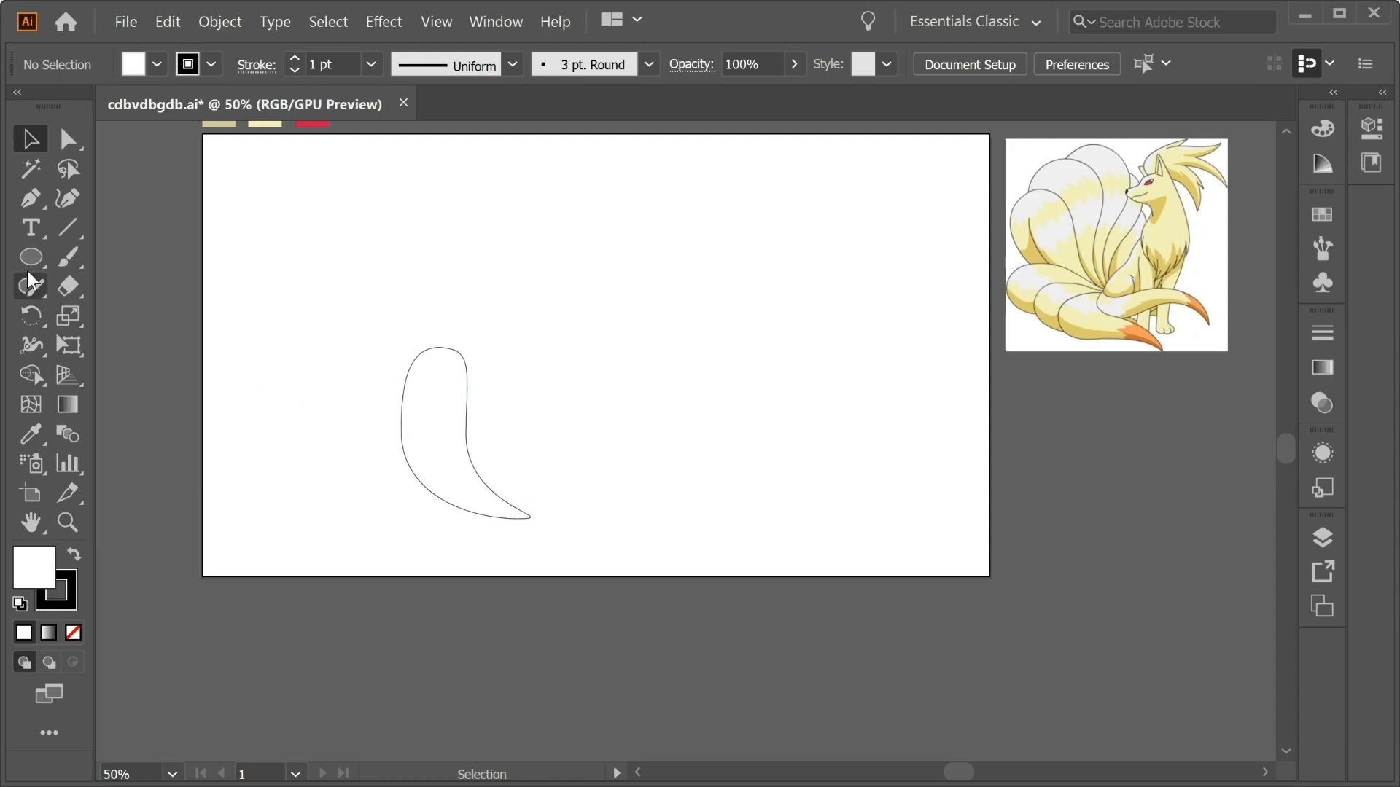
Rotate copies of the curved tail shape around its pointed lower tip to form a fan of five overlapping tails.
left_click_drag(318, 482, 330, 474)
key("ctrl")
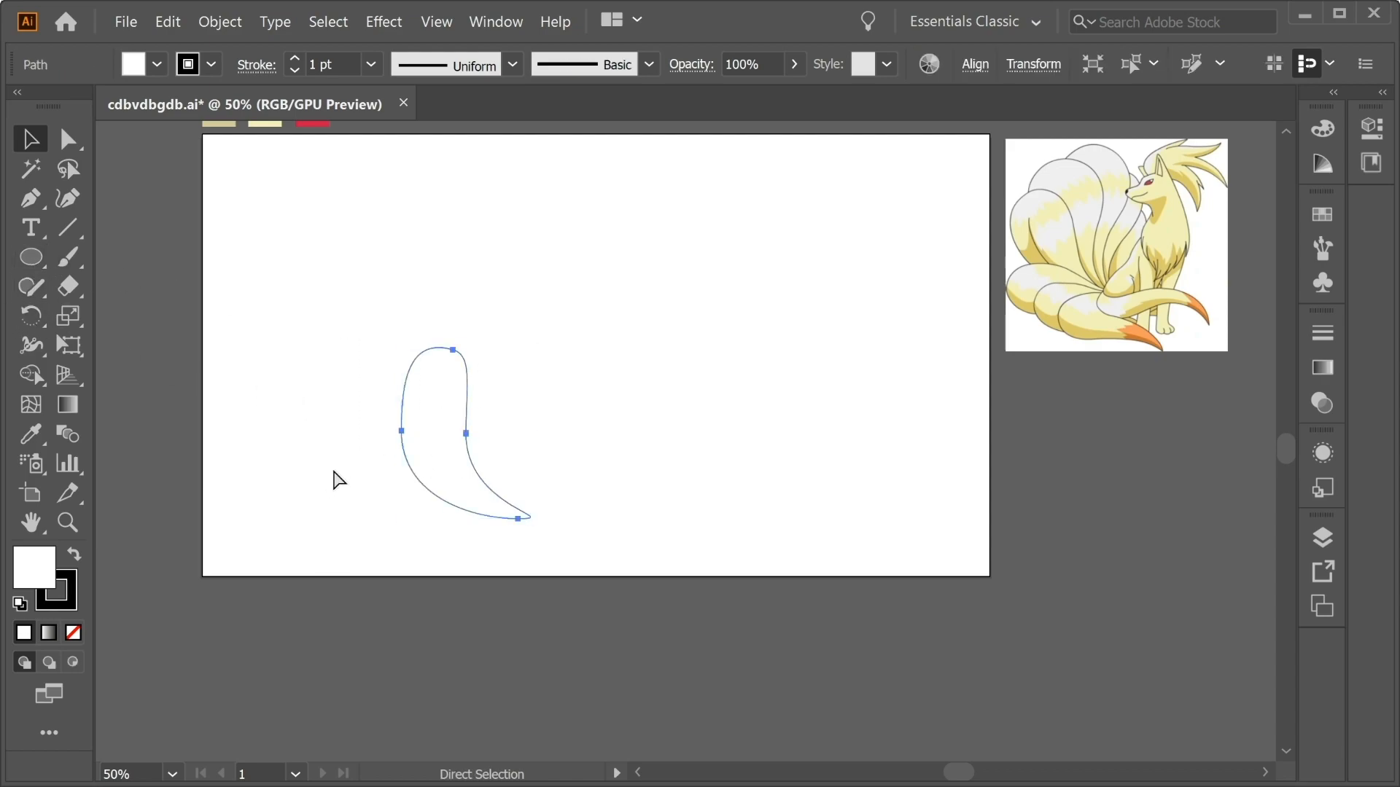
key("ctrl")
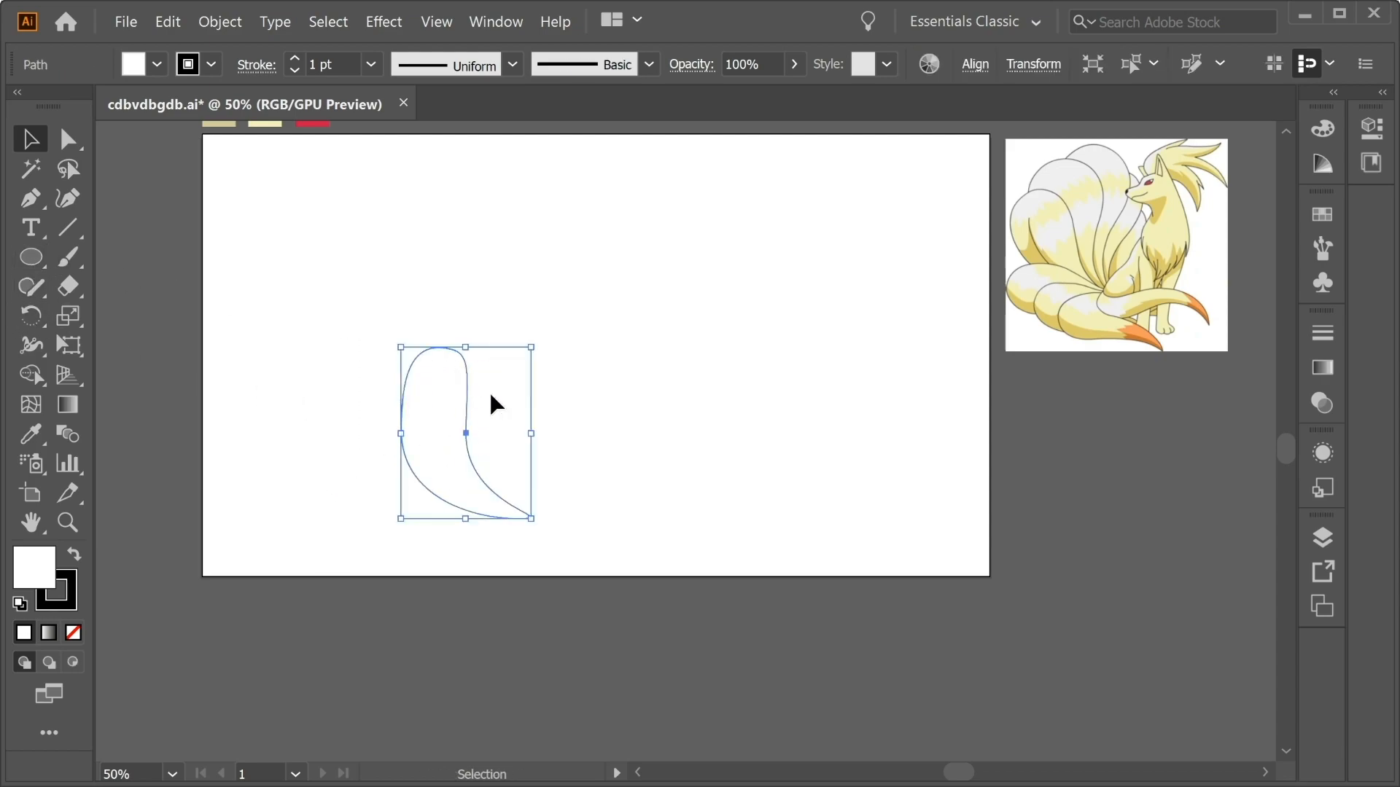
left_click(29, 325)
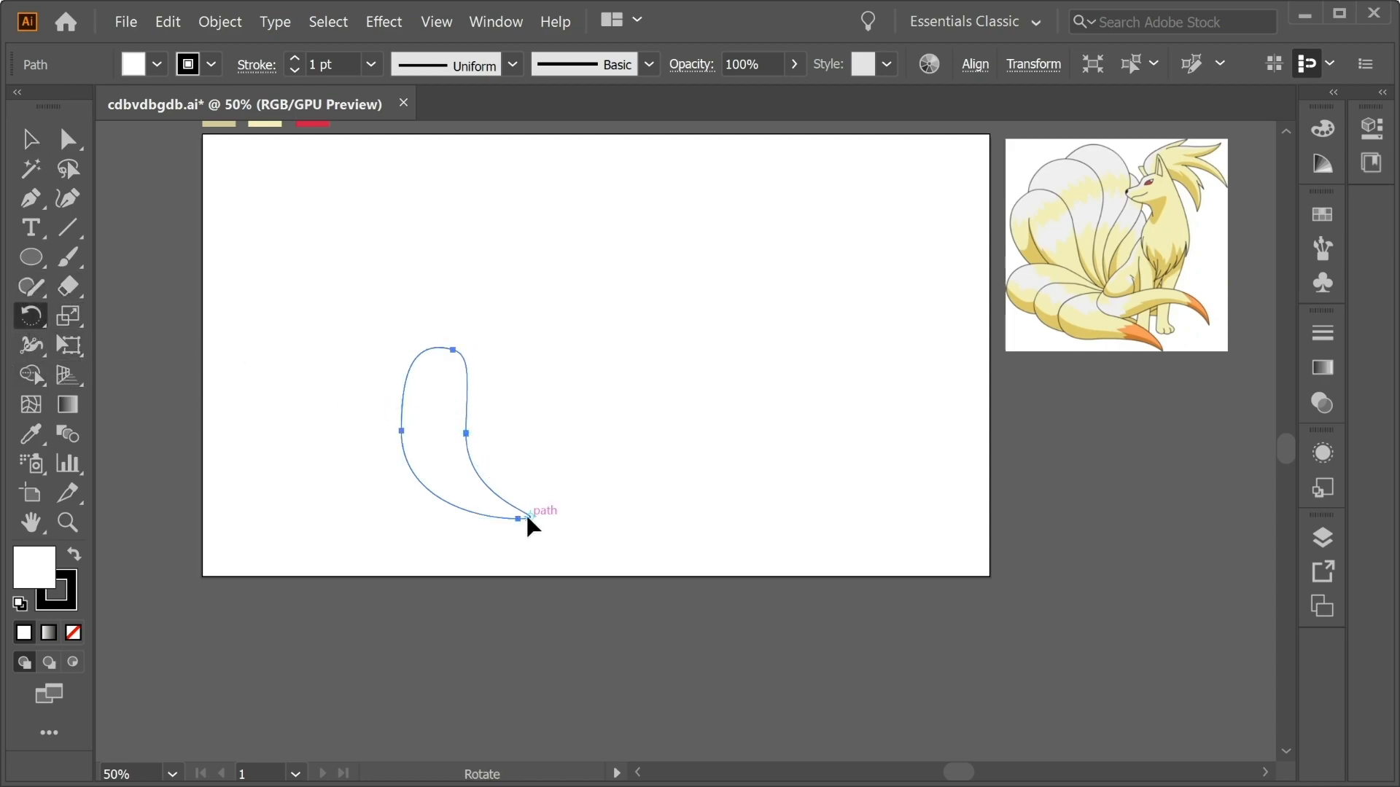
left_click_drag(416, 397, 470, 368)
key("ctrl")
left_click_drag(498, 379, 593, 393)
key("ctrl")
key("ctrl")
Select all five tails and move the fan to the upper-left area of the artboard.
key("v")
left_click(807, 367)
left_click_drag(654, 522, 447, 338)
left_click_drag(533, 393, 457, 224)
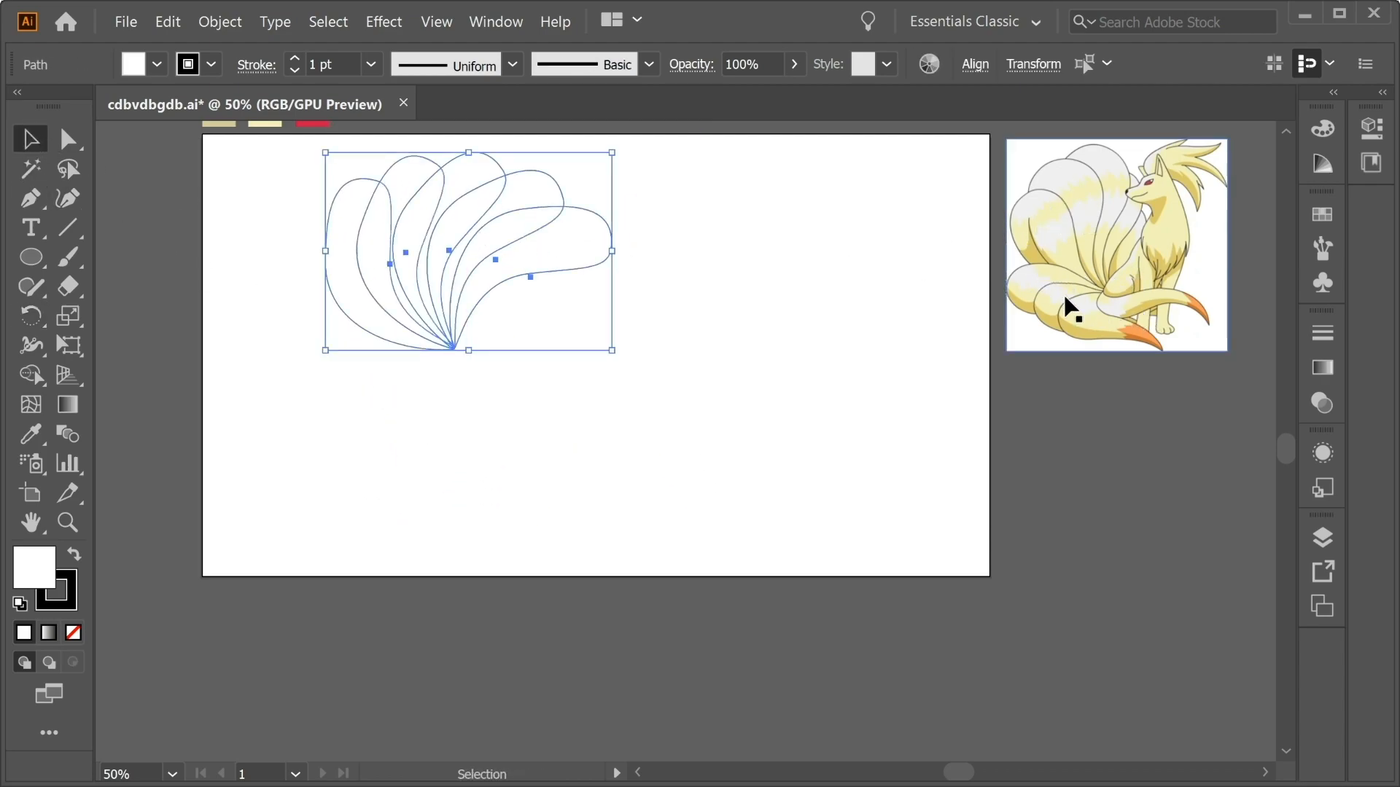
Draw a wide horizontal ellipse in the artboard's lower-right area.
left_click(259, 398)
left_click_drag(550, 374, 850, 536)
key("v")
Reshape the ellipse into a squarer oval by moving its left, top and bottom anchor points inward.
left_click(68, 138)
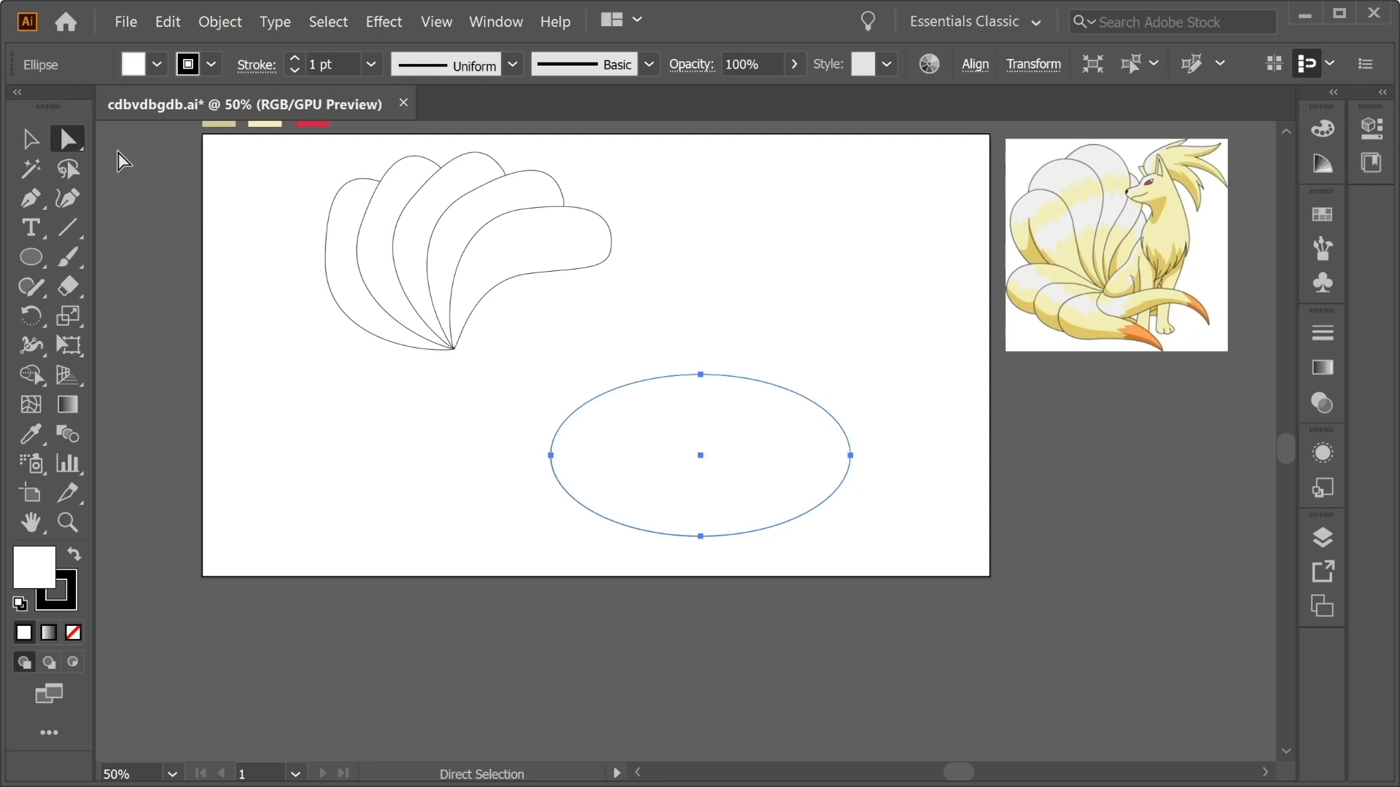
left_click(747, 301)
left_click_drag(551, 455, 575, 456)
left_click_drag(701, 374, 705, 388)
left_click_drag(703, 538, 703, 520)
left_click(30, 139)
left_click(807, 357)
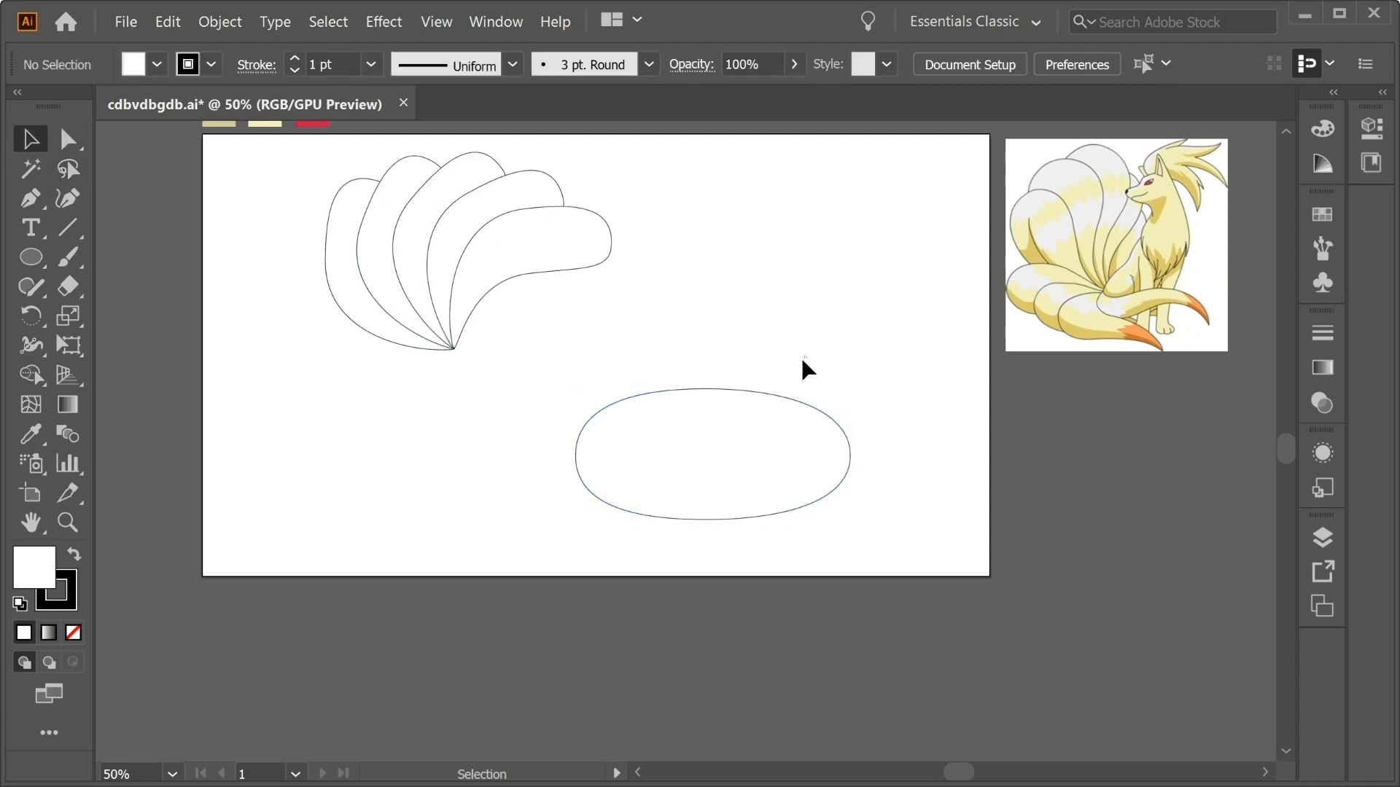
Duplicate the oval in place and shrink the copy from its left and top sides, keeping the lower-right corner fixed.
left_click(699, 453)
key("a")
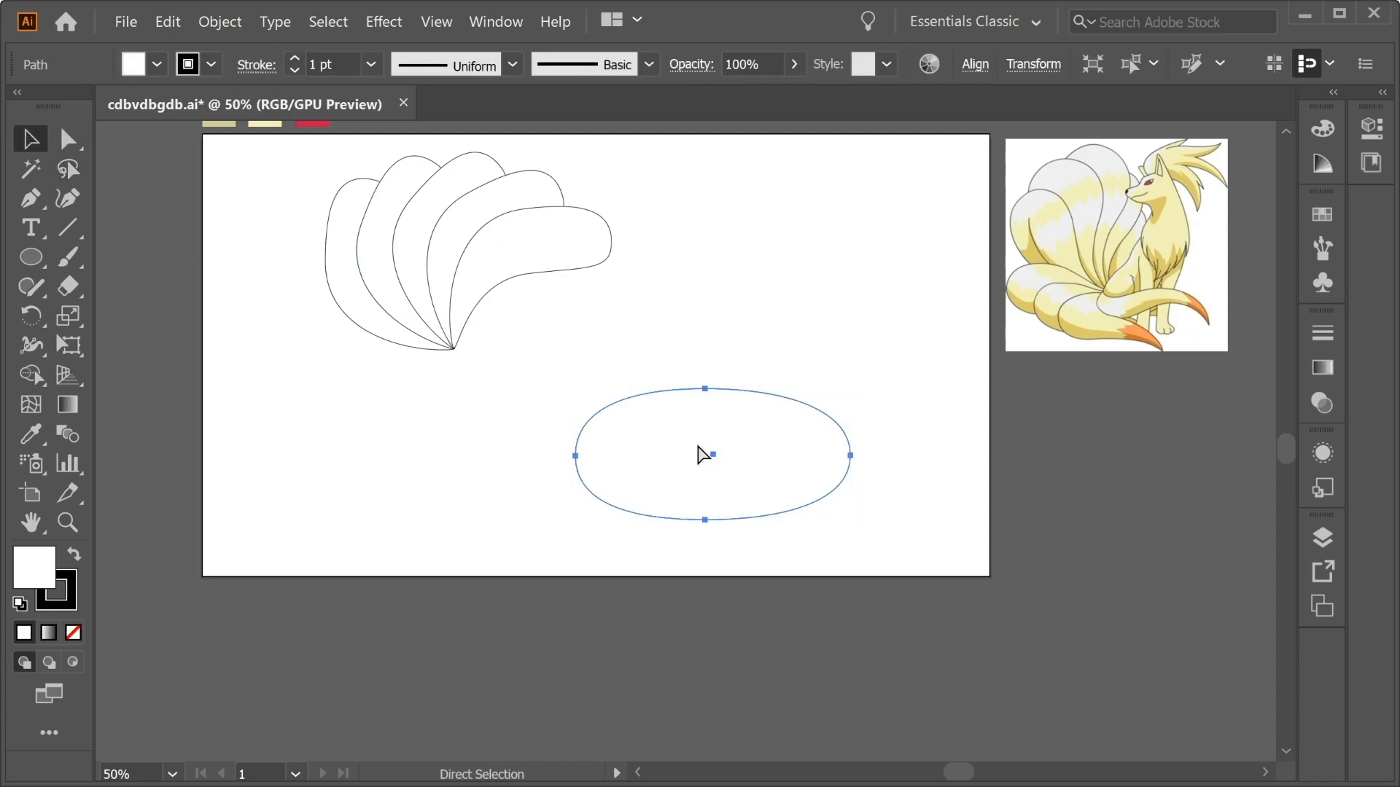
key("ctrl")
left_click_drag(578, 456, 624, 457)
left_click_drag(737, 391, 737, 410)
key("ctrl")
left_click_drag(621, 465, 611, 464)
Add a second, smaller oval copy nested toward the lower-right corner of the first copy.
key("ctrl")
left_click_drag(729, 405, 731, 435)
key("ctrl+z")
left_click(732, 410)
left_click_drag(614, 477, 649, 476)
Add two more progressively smaller oval copies nested toward the same lower-right corner, making five ovals.
key("ctrl")
left_click_drag(749, 433, 749, 455)
left_click_drag(649, 486, 694, 488)
key("ctrl")
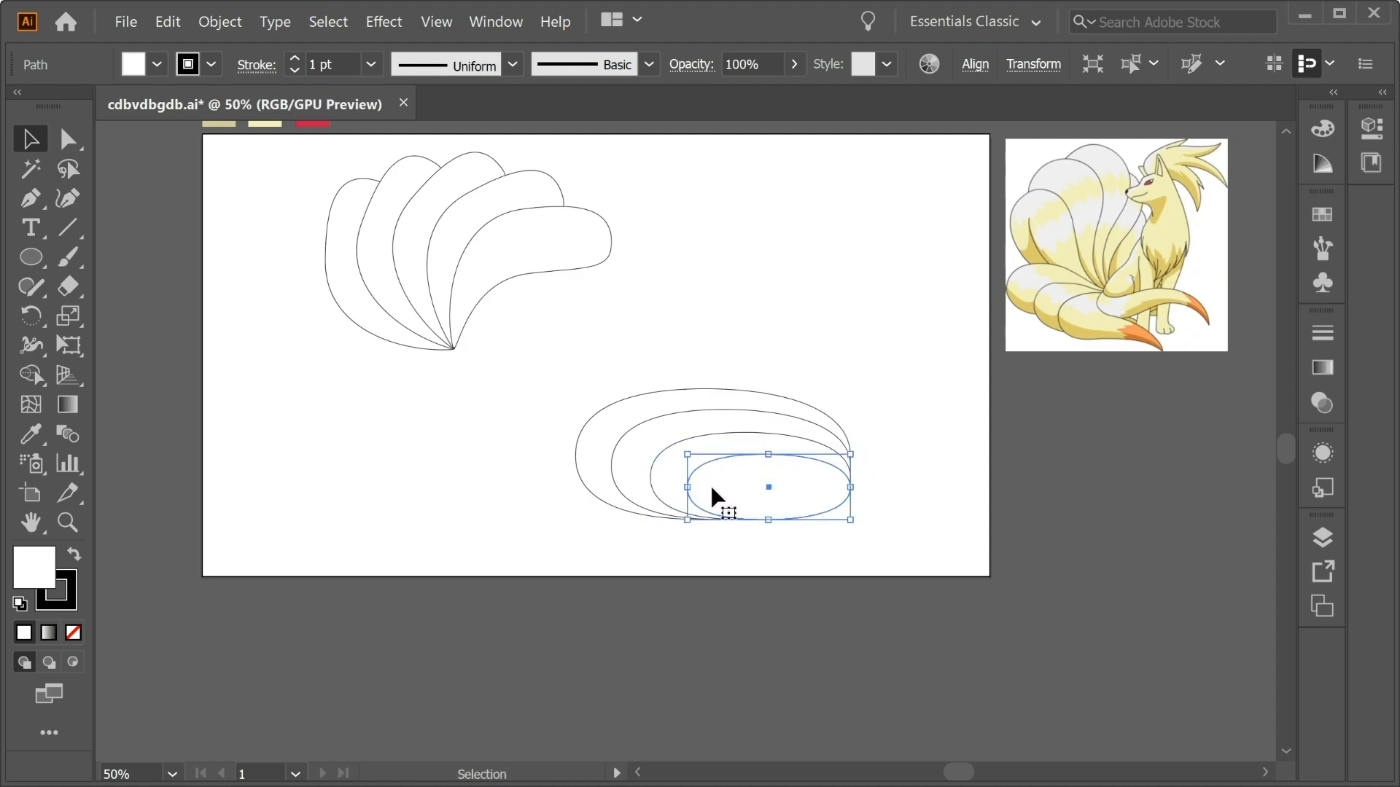
left_click_drag(764, 454, 771, 471)
left_click_drag(689, 495, 715, 496)
left_click(897, 477)
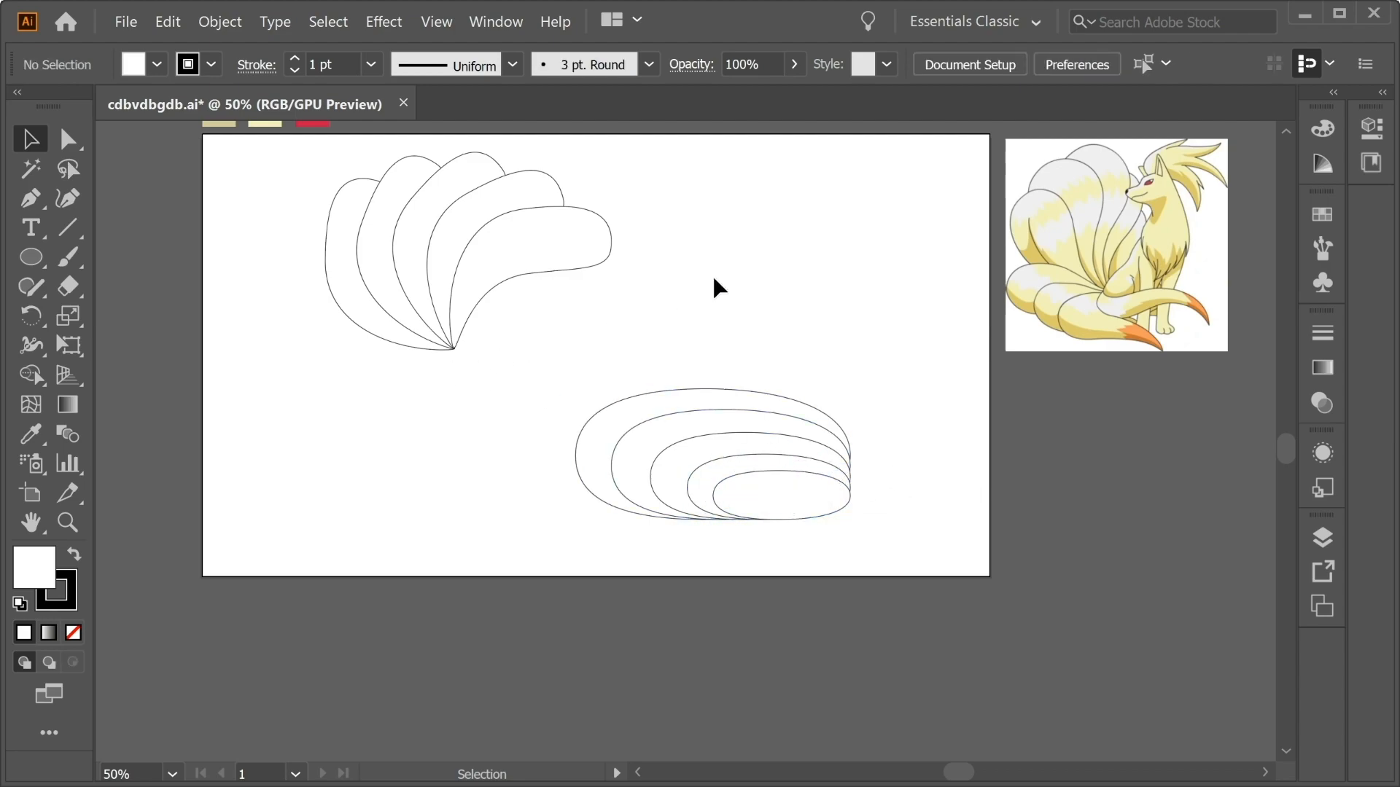
Draw a circle above the nested ovals and duplicate it into four overlapping circles stepping to the upper right.
left_click_drag(701, 177, 750, 253)
left_click(31, 139)
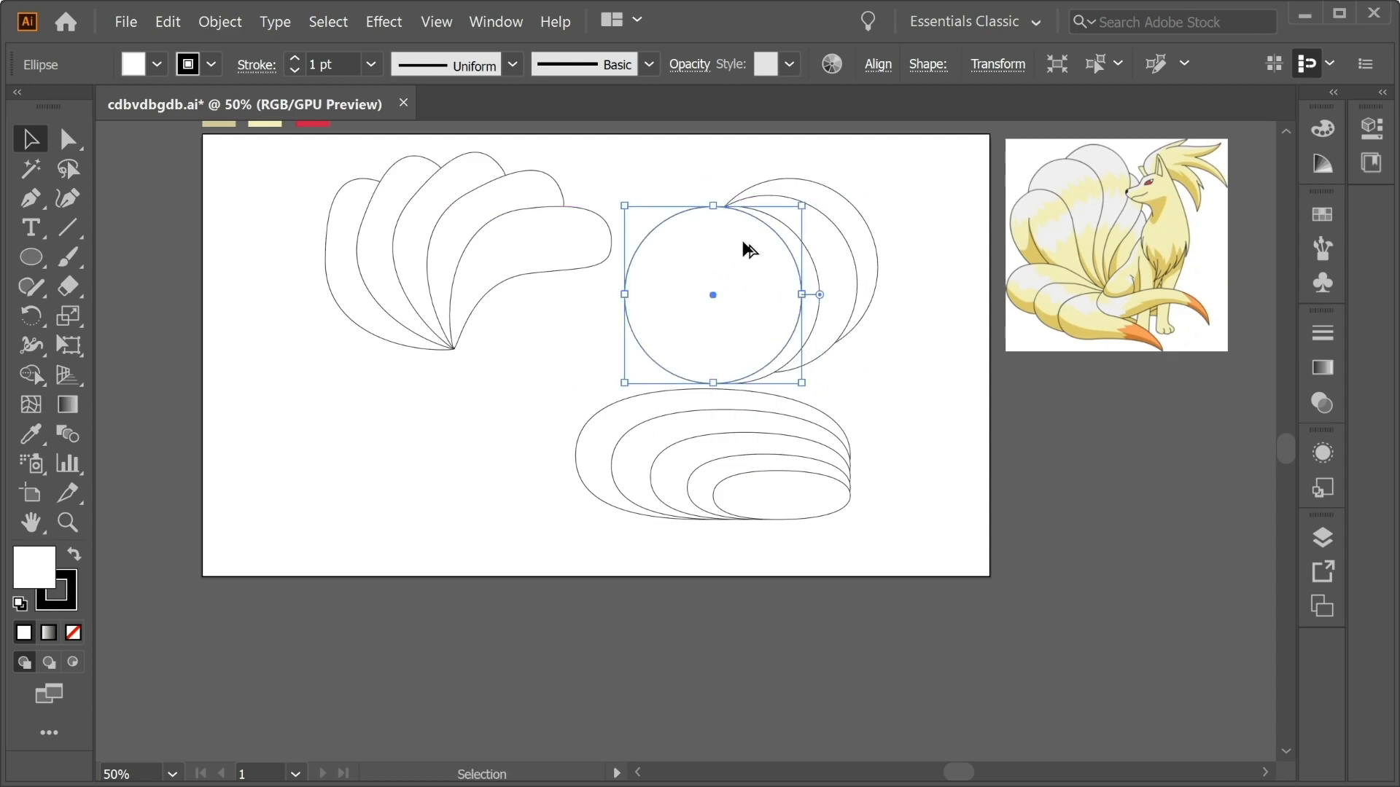
Nudge the circle just behind the front one to the right to even out the widths of the visible crescents.
left_click(892, 264)
left_click(813, 284)
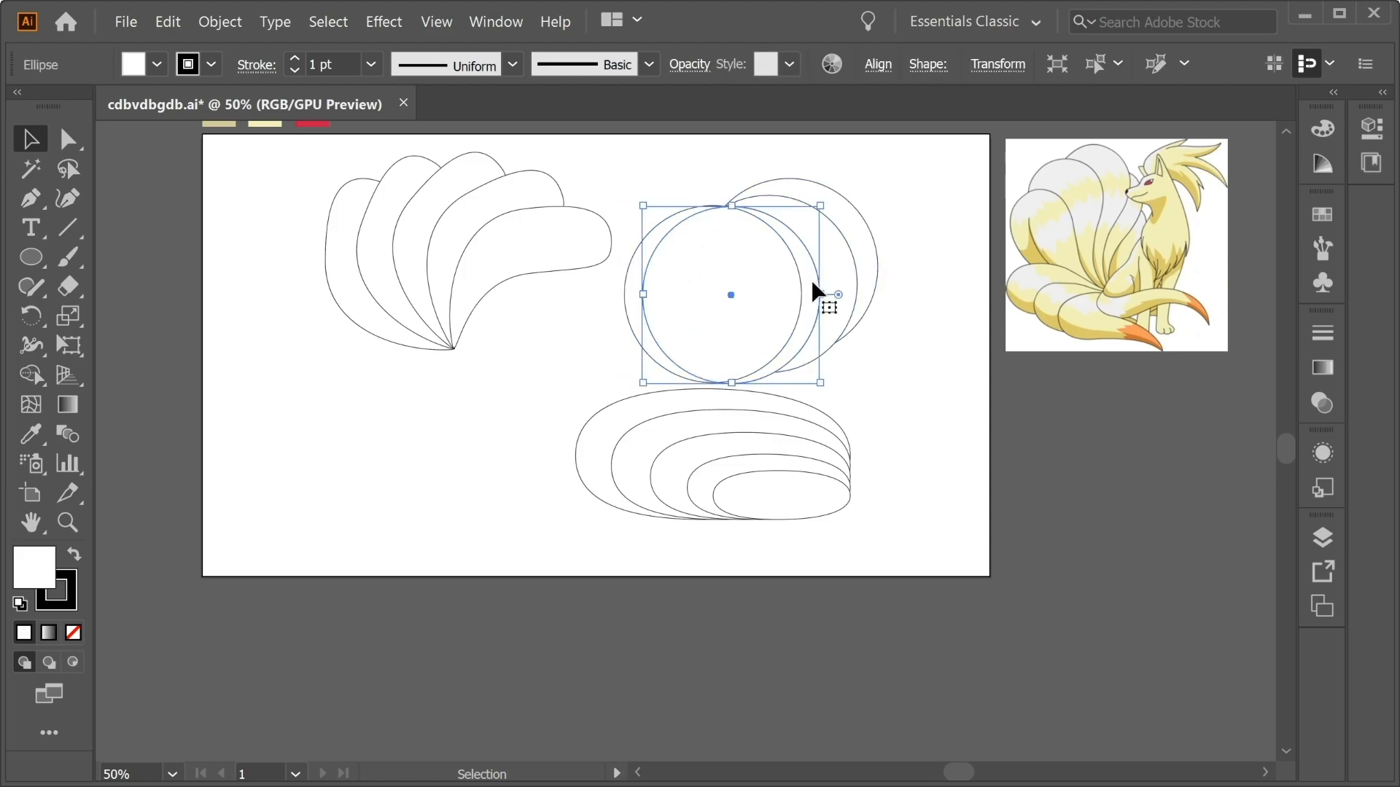
key("shift+Right")
key("shift+Right")
key("Right")
key("Right")
key("Right")
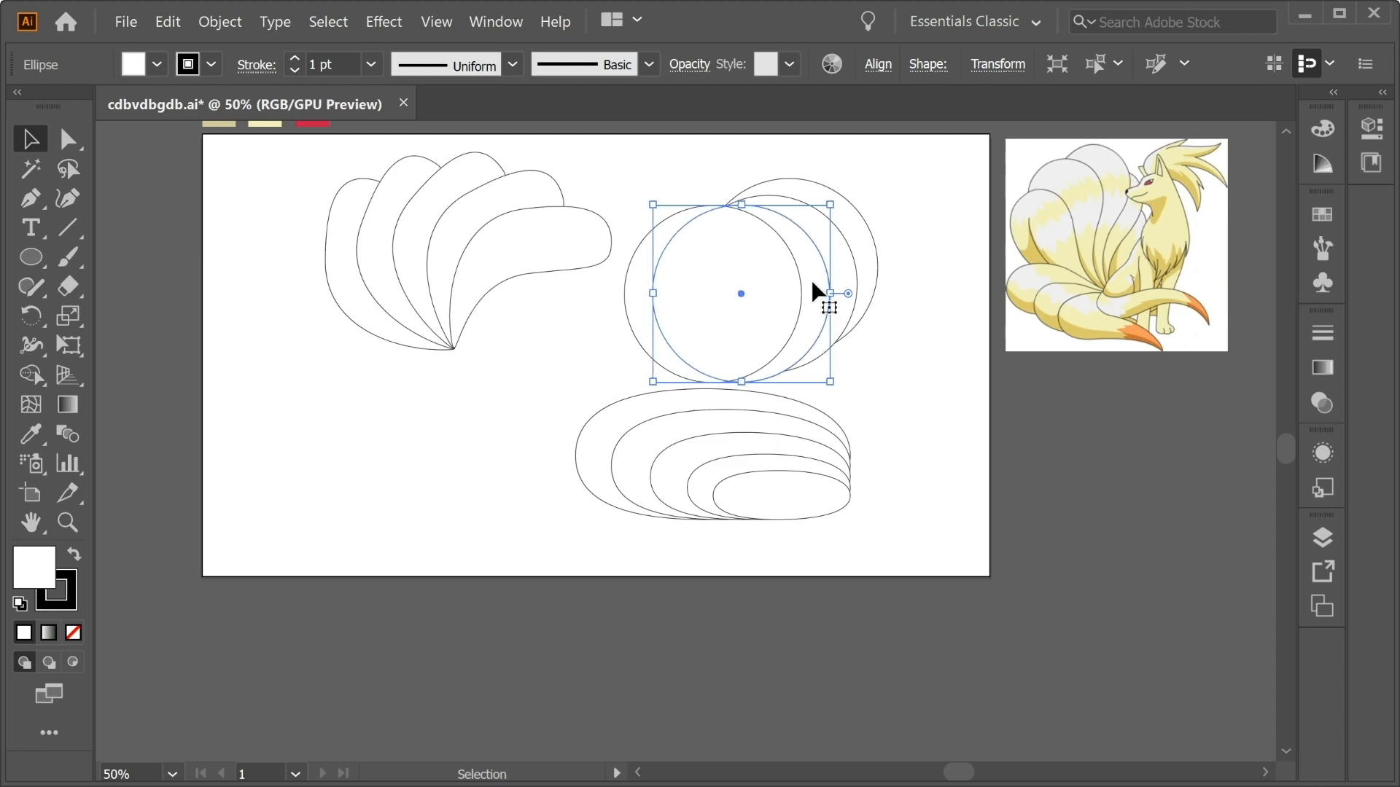
left_click(845, 264)
left_click(926, 306)
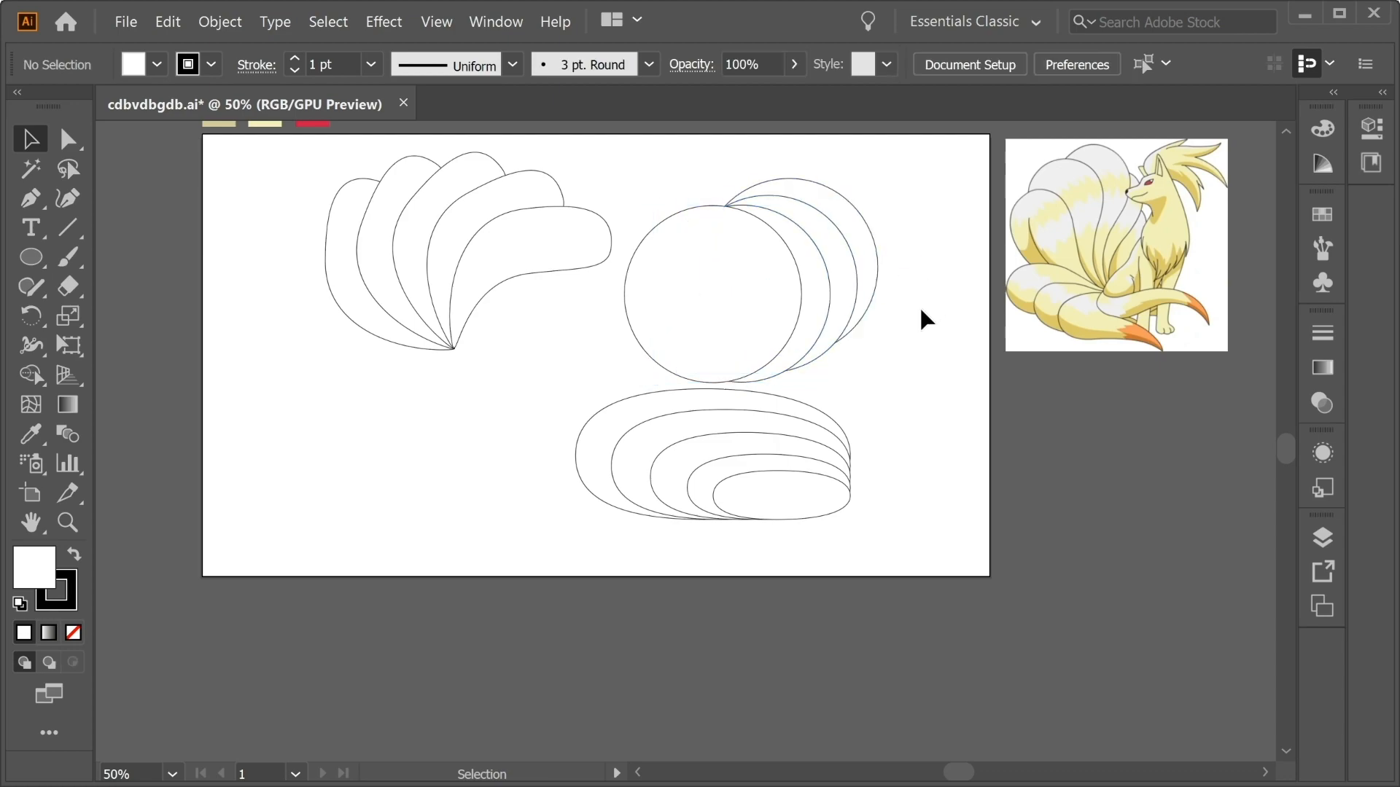
Cut away the overlapping circle regions with the Shape Builder tool, keeping only the three nested crescents.
left_click_drag(926, 295, 679, 192)
left_click(32, 373)
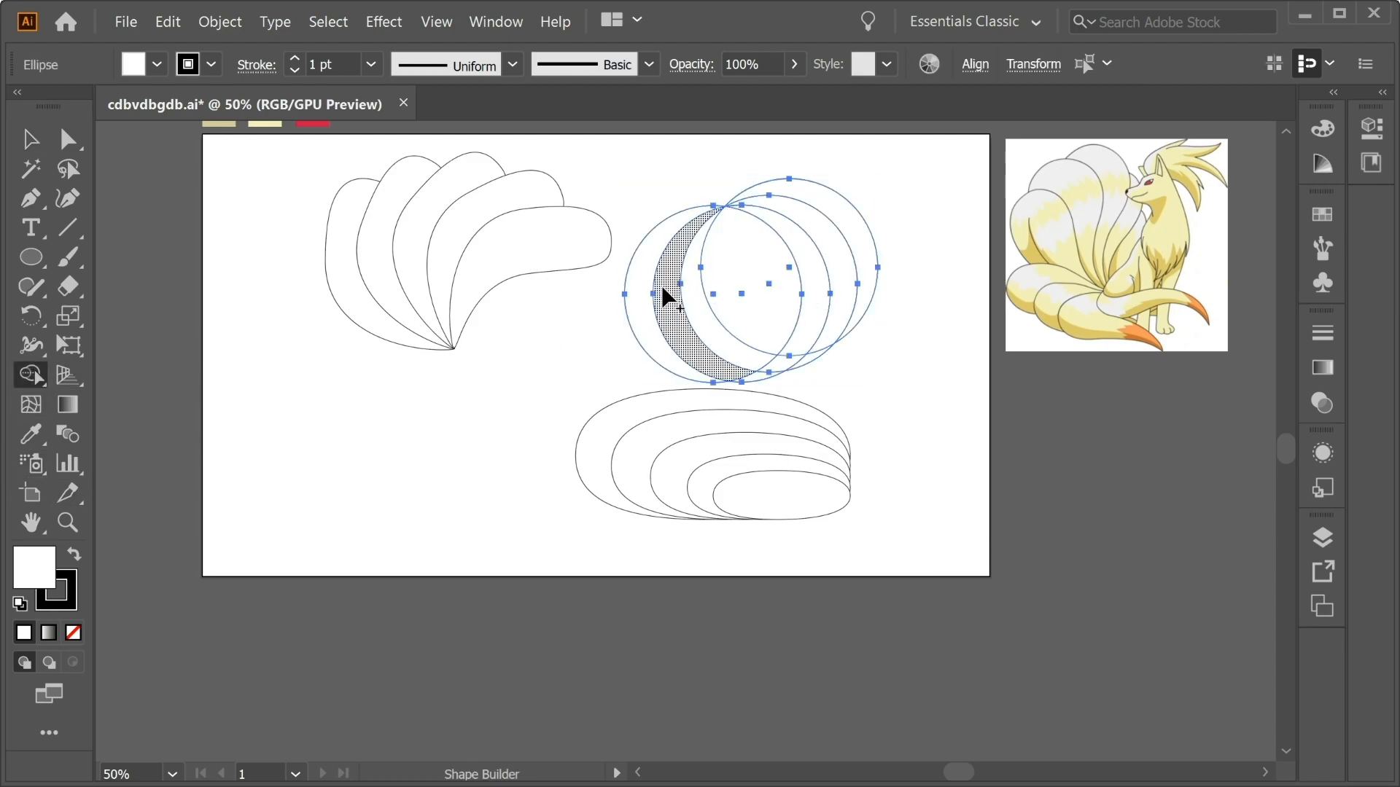
left_click_drag(659, 303, 772, 300)
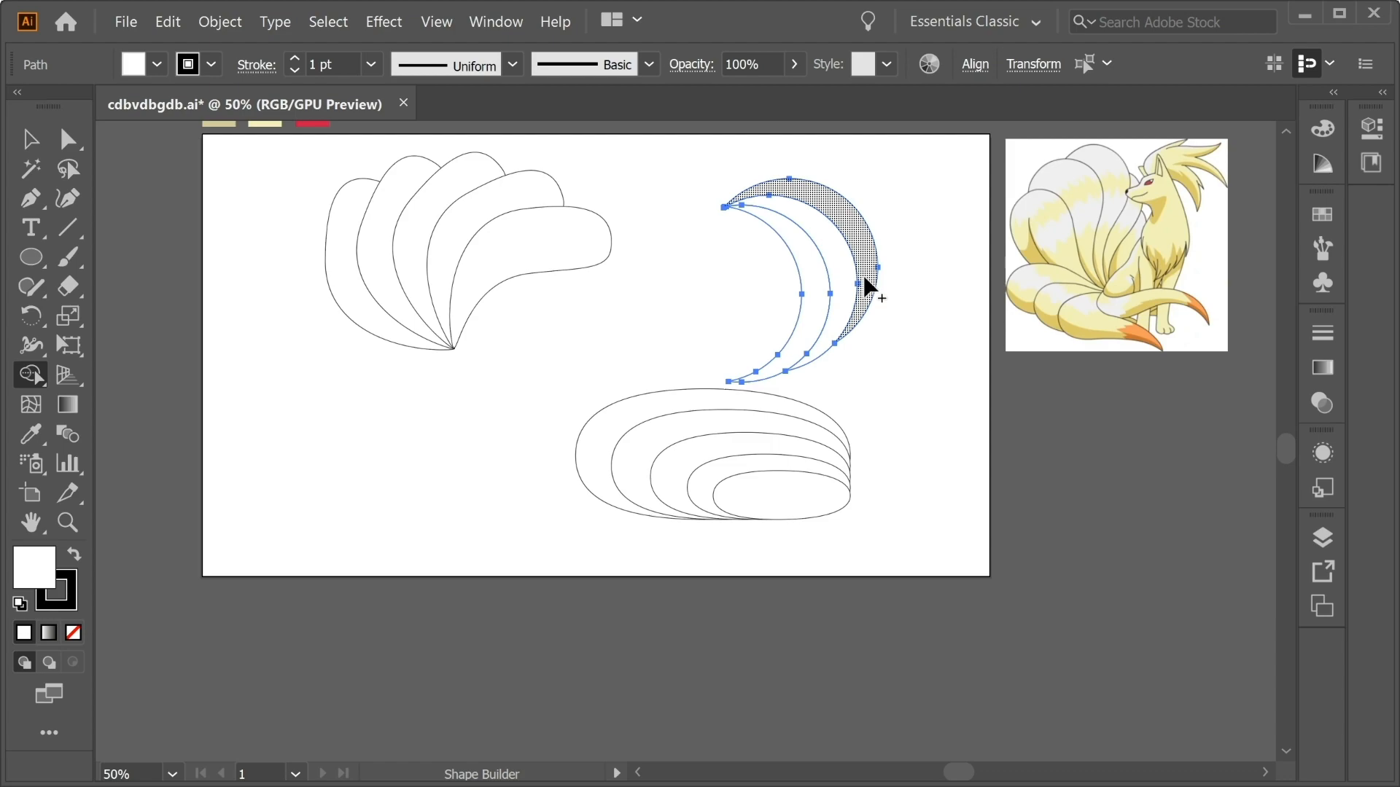
left_click(41, 149)
Trim the overlapping right and lower regions of the nested ovals with the Shape Builder tool to form tapered tails.
left_click_drag(960, 562, 545, 446)
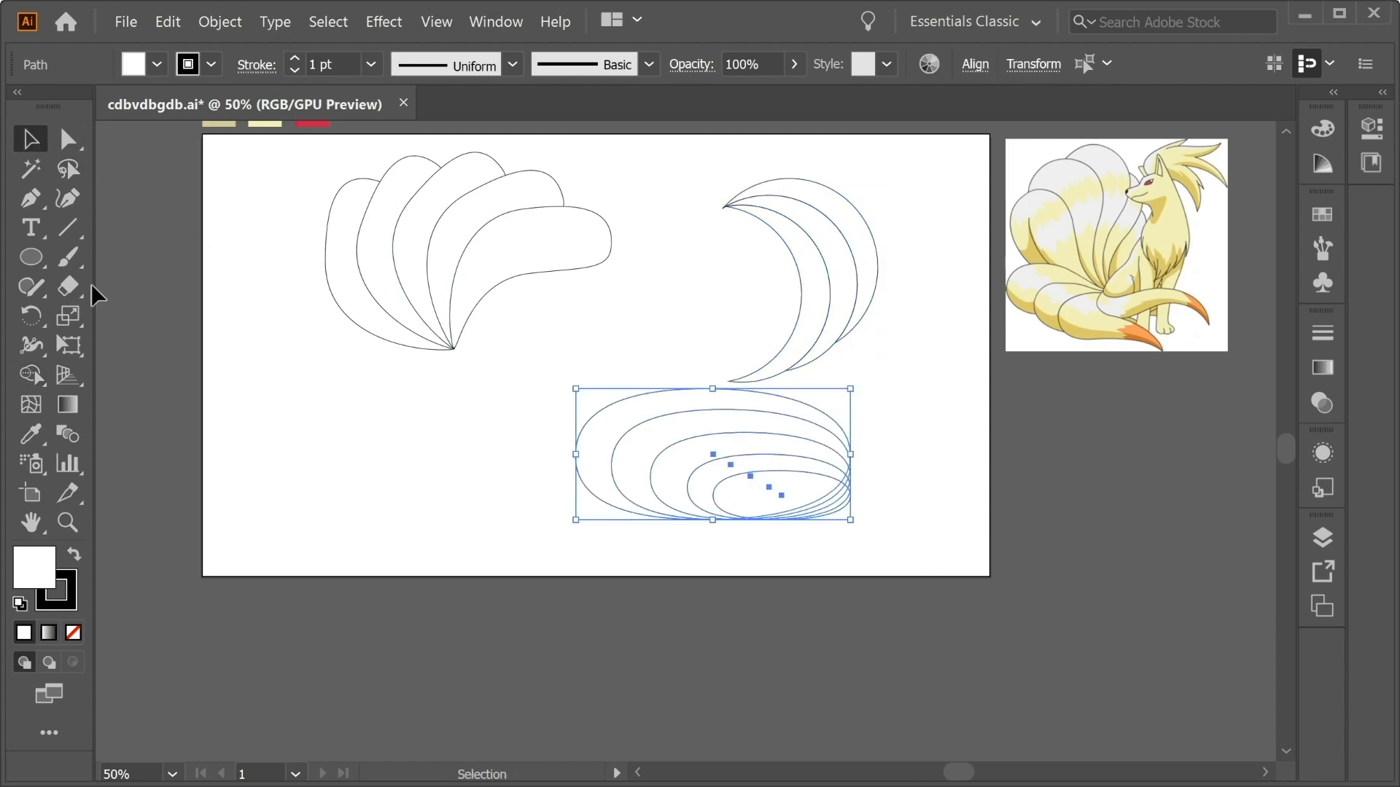
left_click(30, 375)
key("ctrl+plus")
key("ctrl+plus")
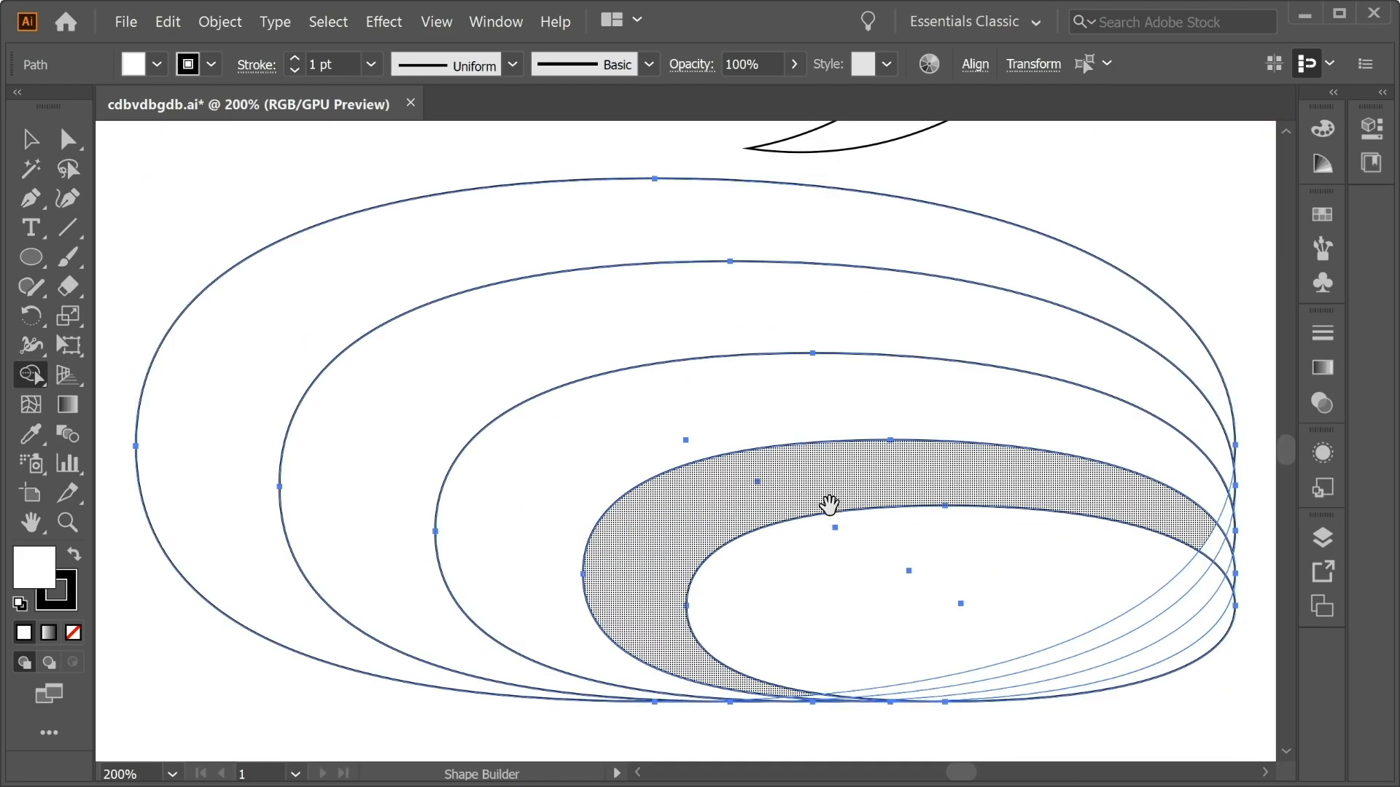
left_click_drag(831, 514, 554, 322)
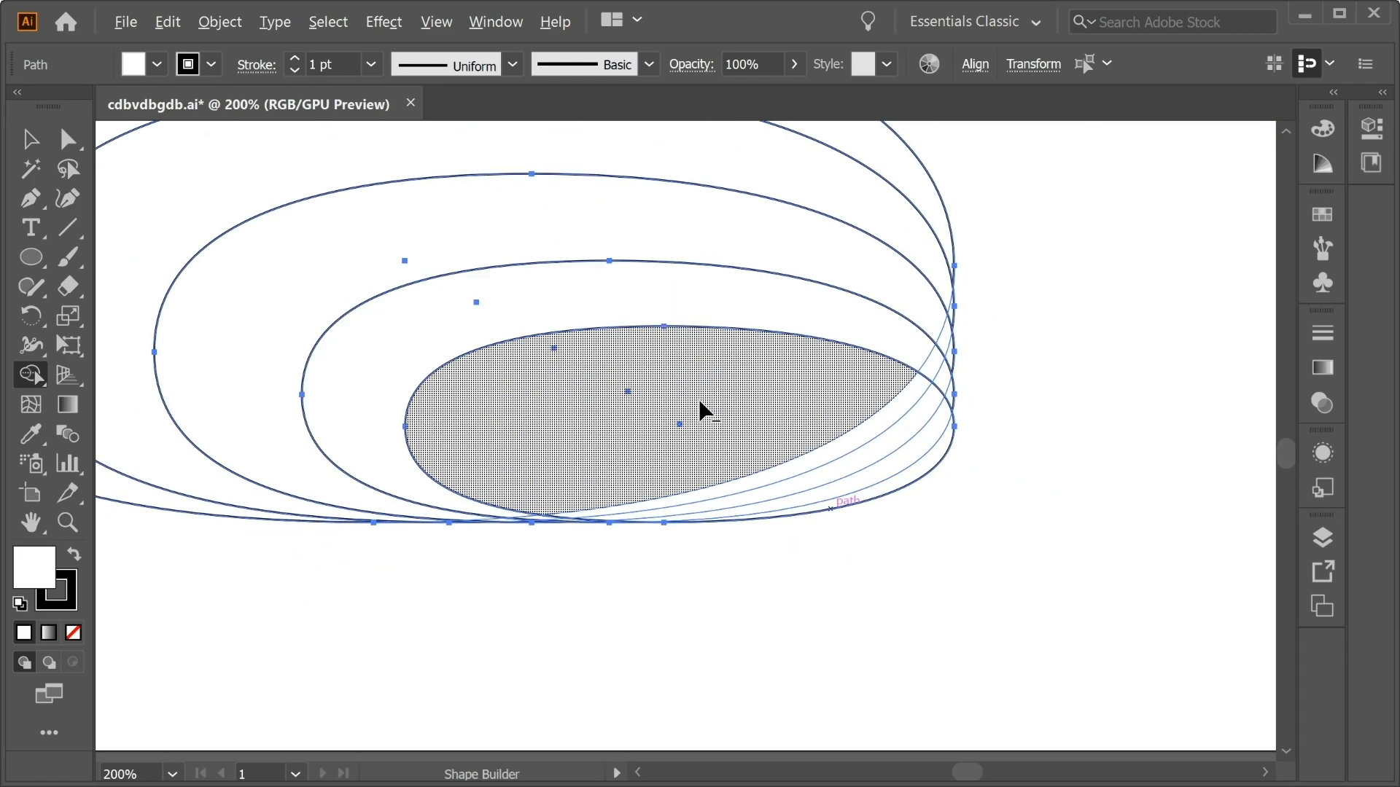
left_click_drag(663, 412, 1020, 501)
left_click_drag(839, 429, 656, 424)
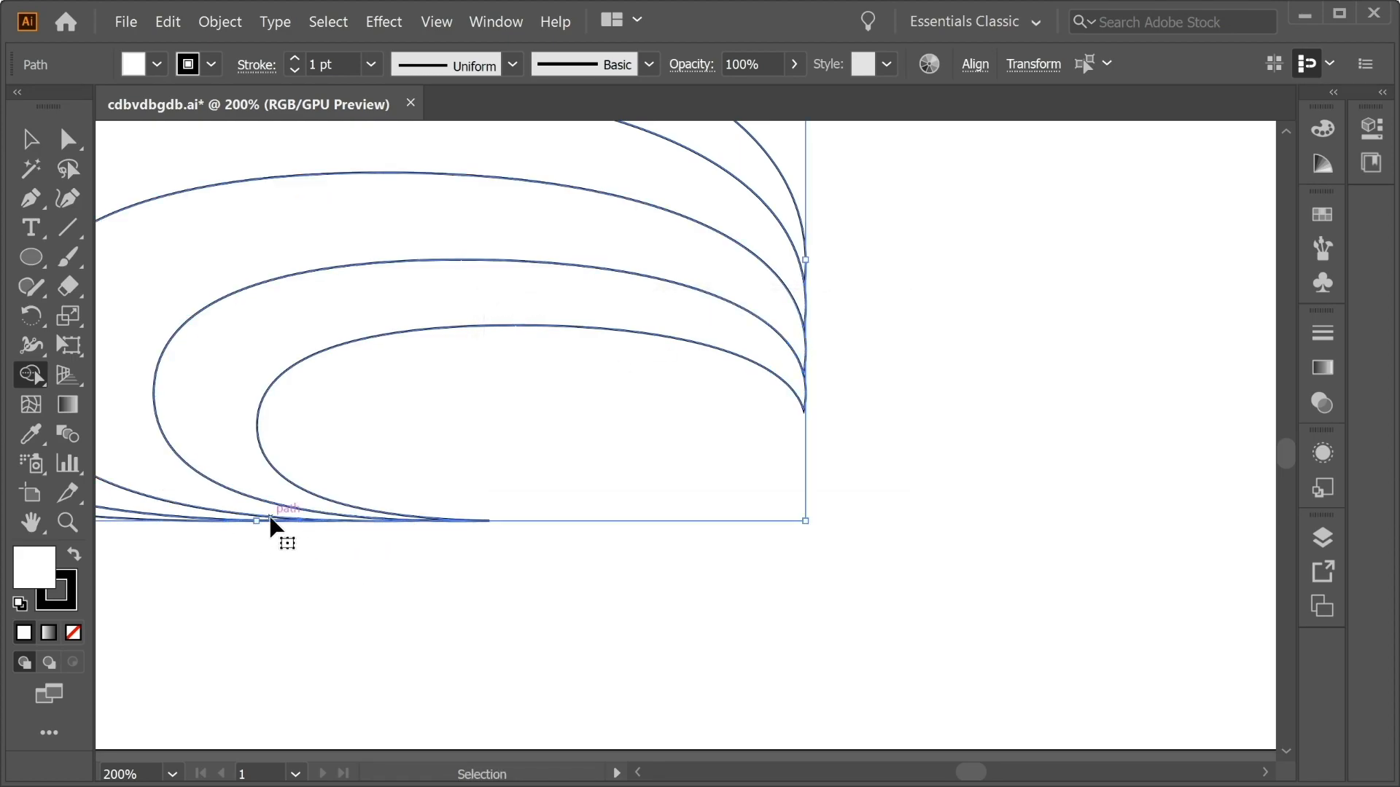
Merge the overlapping regions of the five fanned tails with the Shape Builder tool so each tail keeps a clean outline.
key("ctrl+minus")
key("ctrl+minus")
key("ctrl+minus")
left_click_drag(245, 376, 306, 428)
left_click(33, 140)
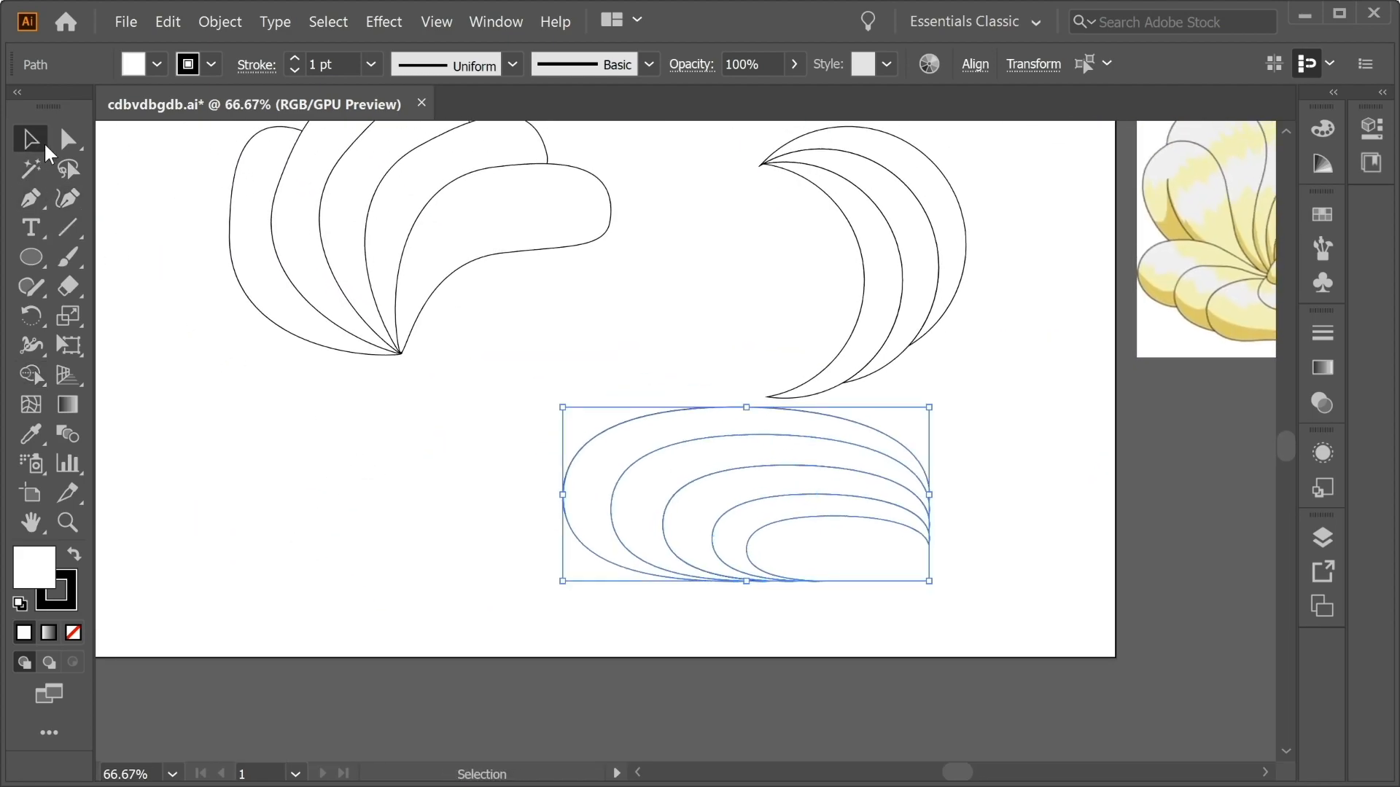
left_click_drag(393, 291, 488, 415)
left_click_drag(701, 469, 269, 269)
left_click(31, 374)
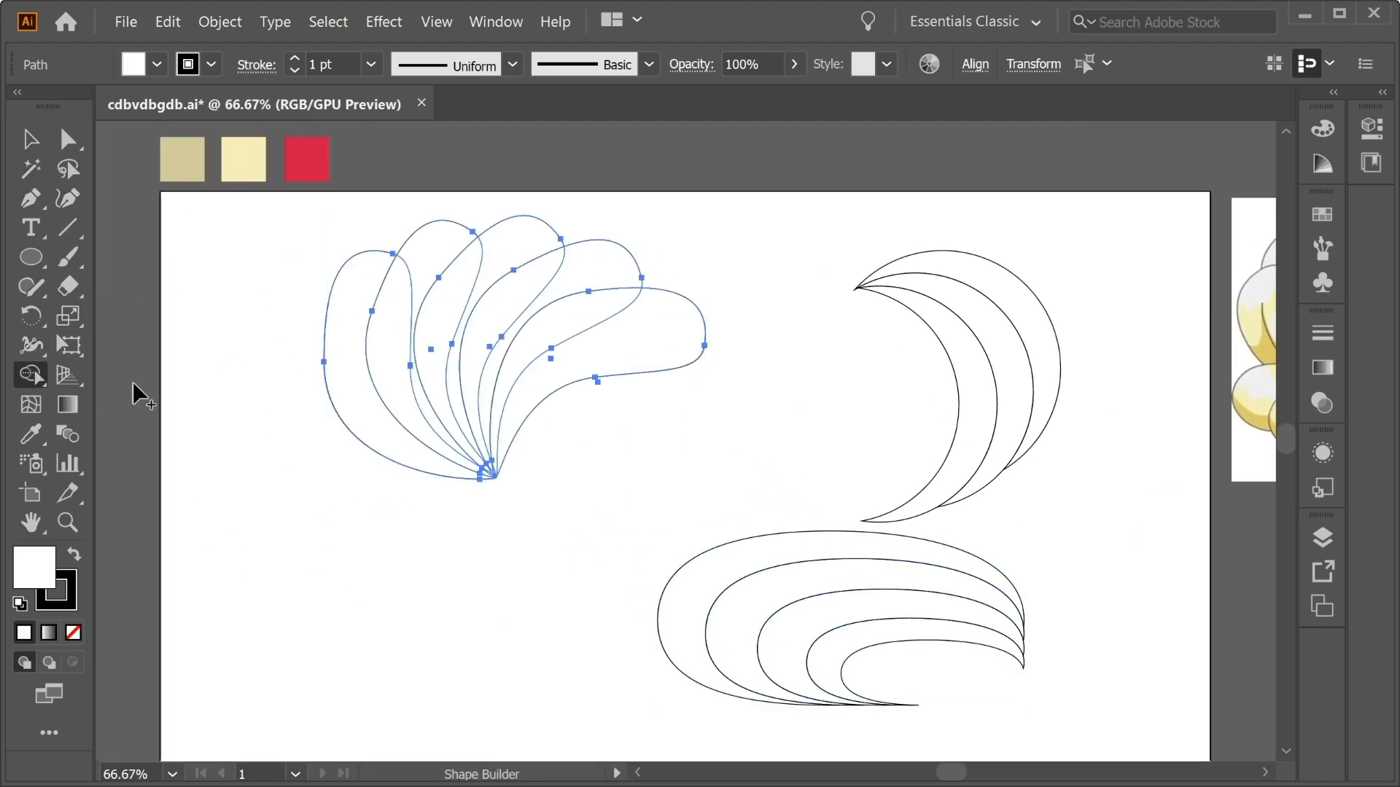
mouse_move(638, 332)
left_mouse_down()
mouse_move(589, 329)
mouse_move(498, 379)
left_mouse_up()
mouse_move(545, 297)
left_mouse_down()
mouse_move(453, 275)
mouse_move(392, 314)
left_mouse_up()
Clean up the small overlapping pieces at the pointed base of the tail fan with the Shape Builder tool.
key("ctrl+plus")
key("ctrl+plus")
key("ctrl+plus")
key("ctrl+plus")
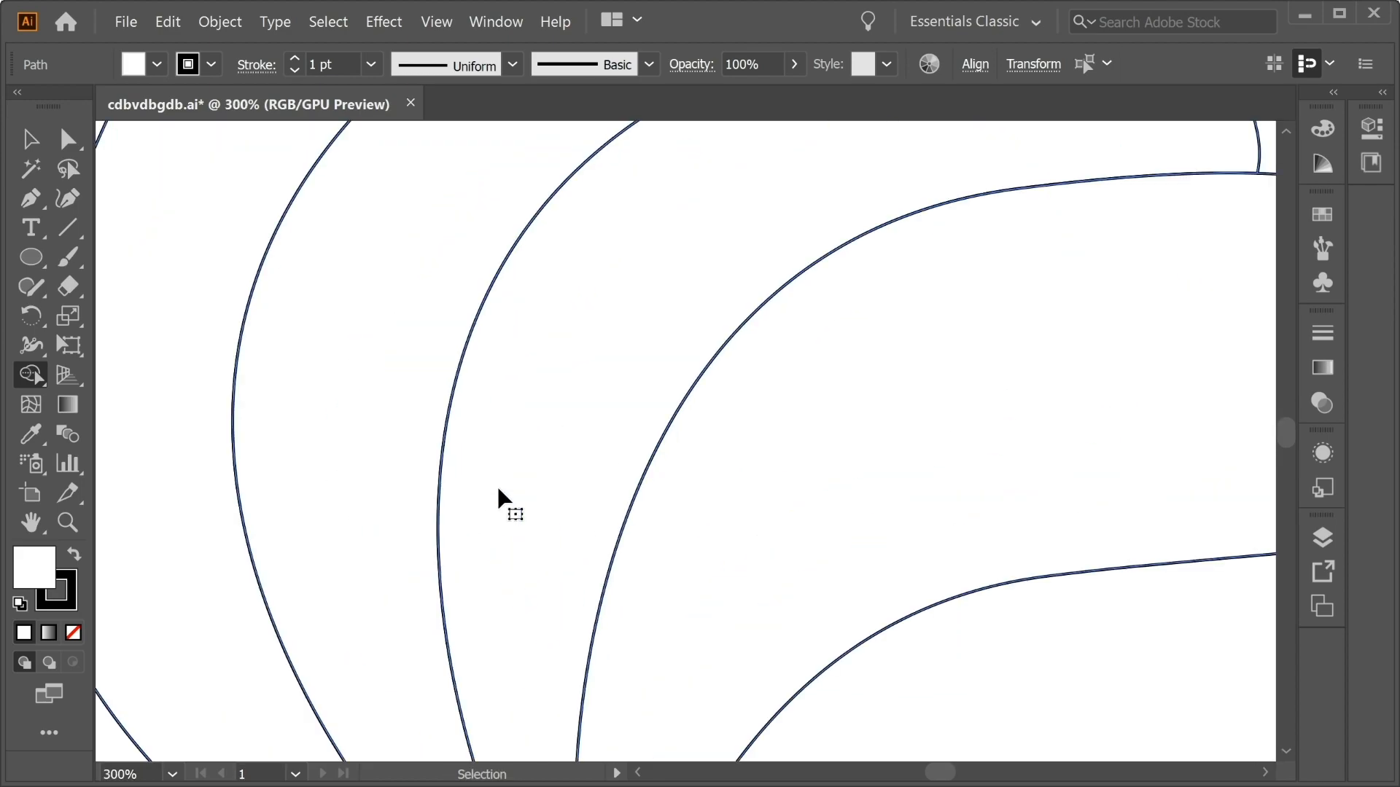
scroll(500, 491, "down", 10)
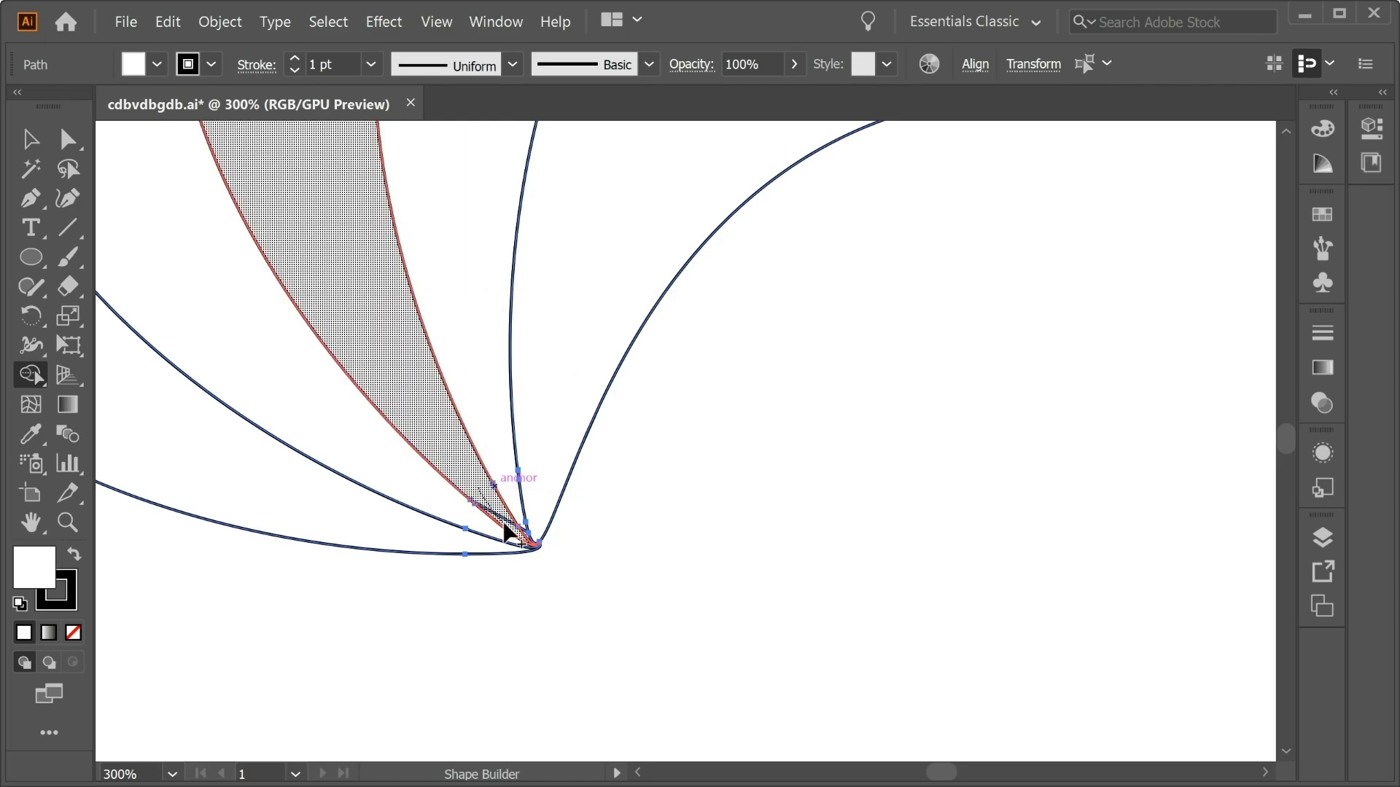
left_click(526, 534)
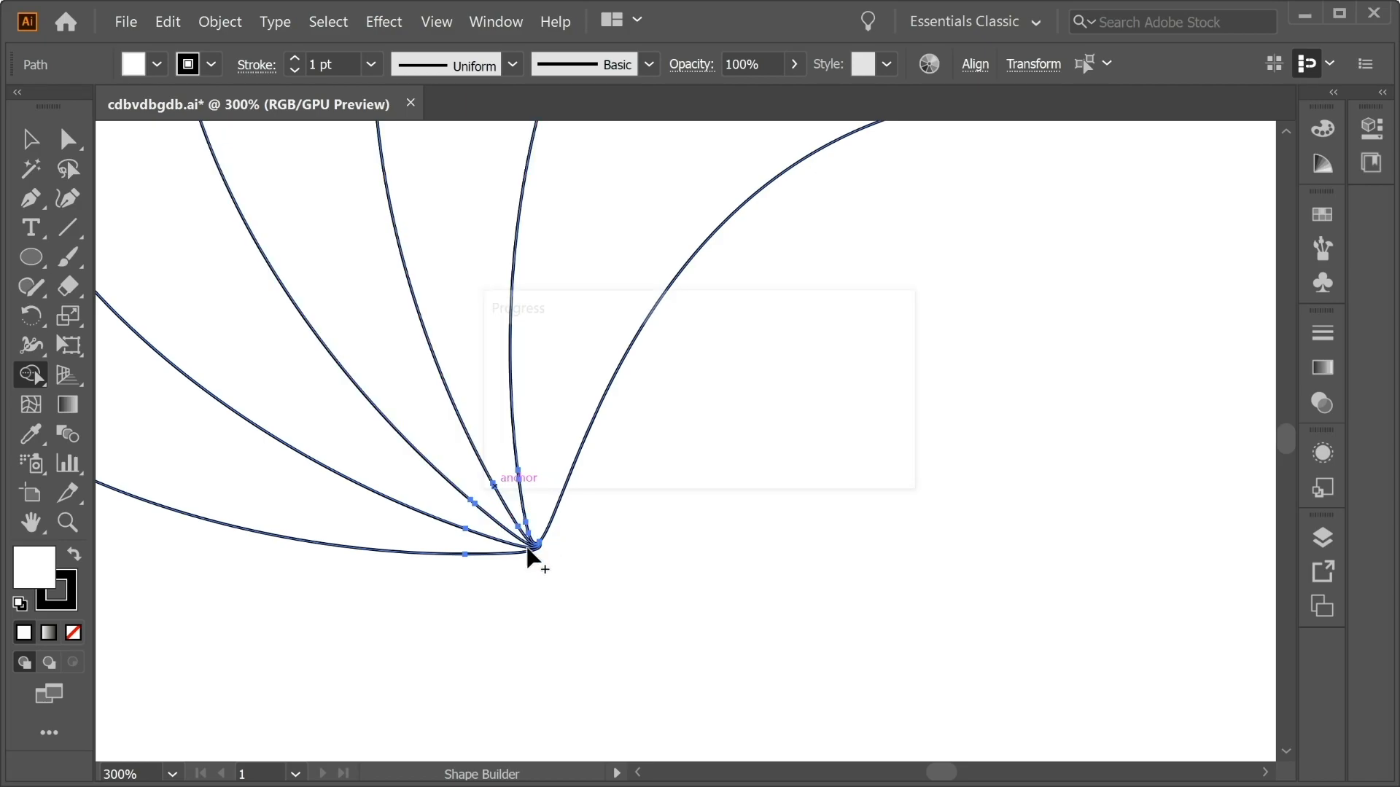
key("ctrl+minus")
key("ctrl+minus")
key("ctrl+minus")
key("ctrl+minus")
key("ctrl+minus")
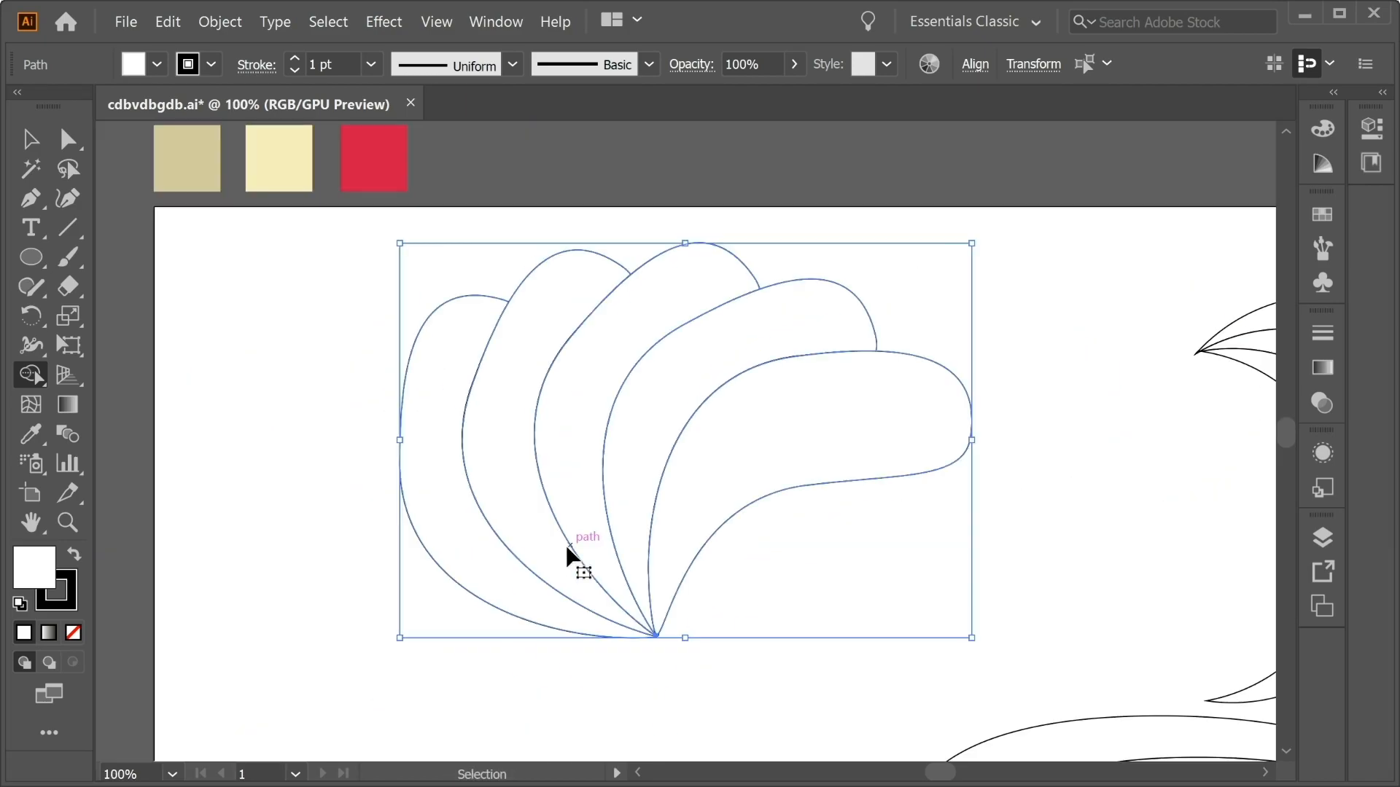
left_click_drag(566, 544, 243, 359)
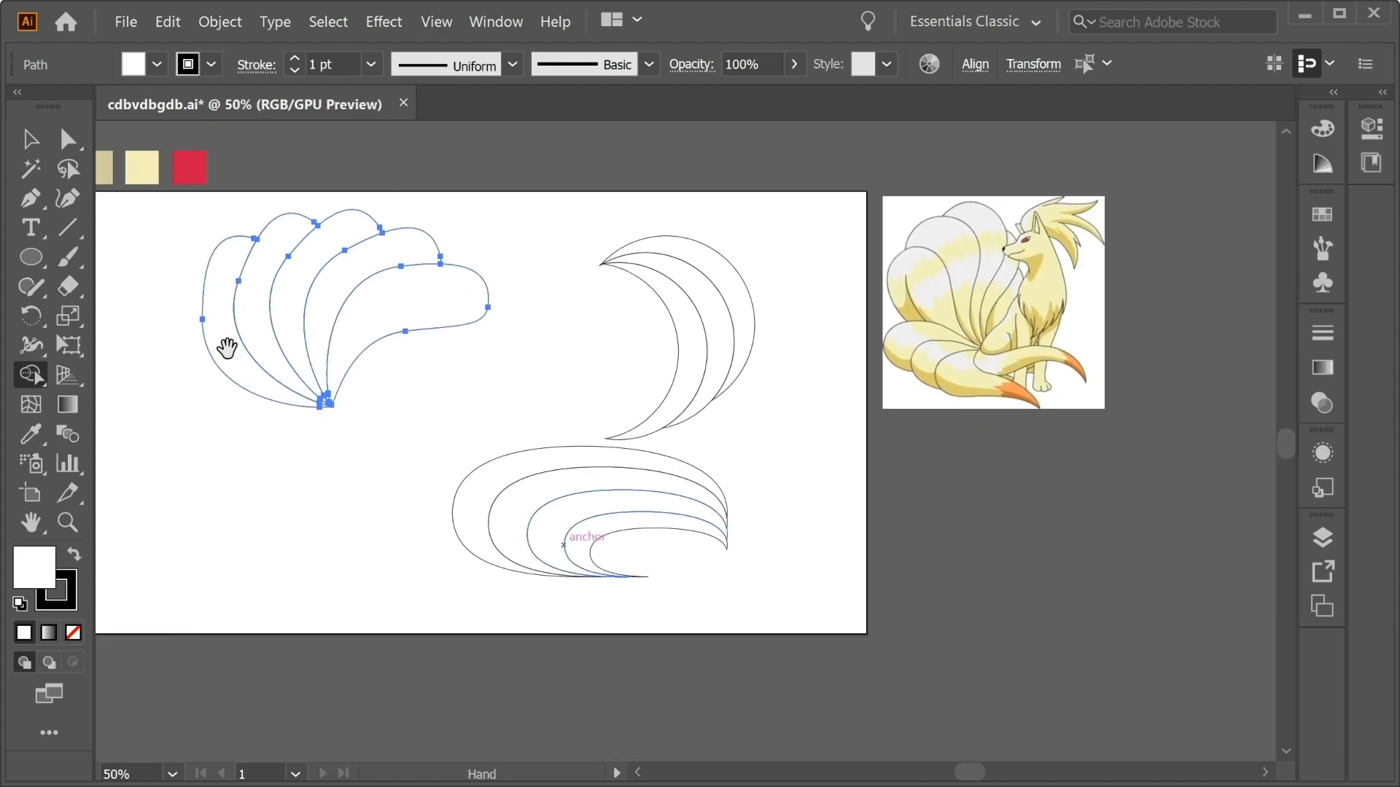
Reposition the tail fan slightly to the right on the artboard.
key("v")
left_click_drag(382, 353, 524, 390)
left_click(321, 456)
key("ctrl+z")
left_click_drag(667, 459, 713, 404)
key("ctrl+z")
Move the group of nested oval tails so it overlaps the lower part of the tail fan.
left_click(824, 493)
left_click_drag(418, 515, 419, 515)
left_click_drag(575, 522, 339, 426)
left_click(627, 450)
Move the three crescents over the right side of the tail fan and the nested oval tails.
left_click_drag(658, 297, 659, 298)
left_click_drag(679, 302, 476, 323)
left_click(581, 300)
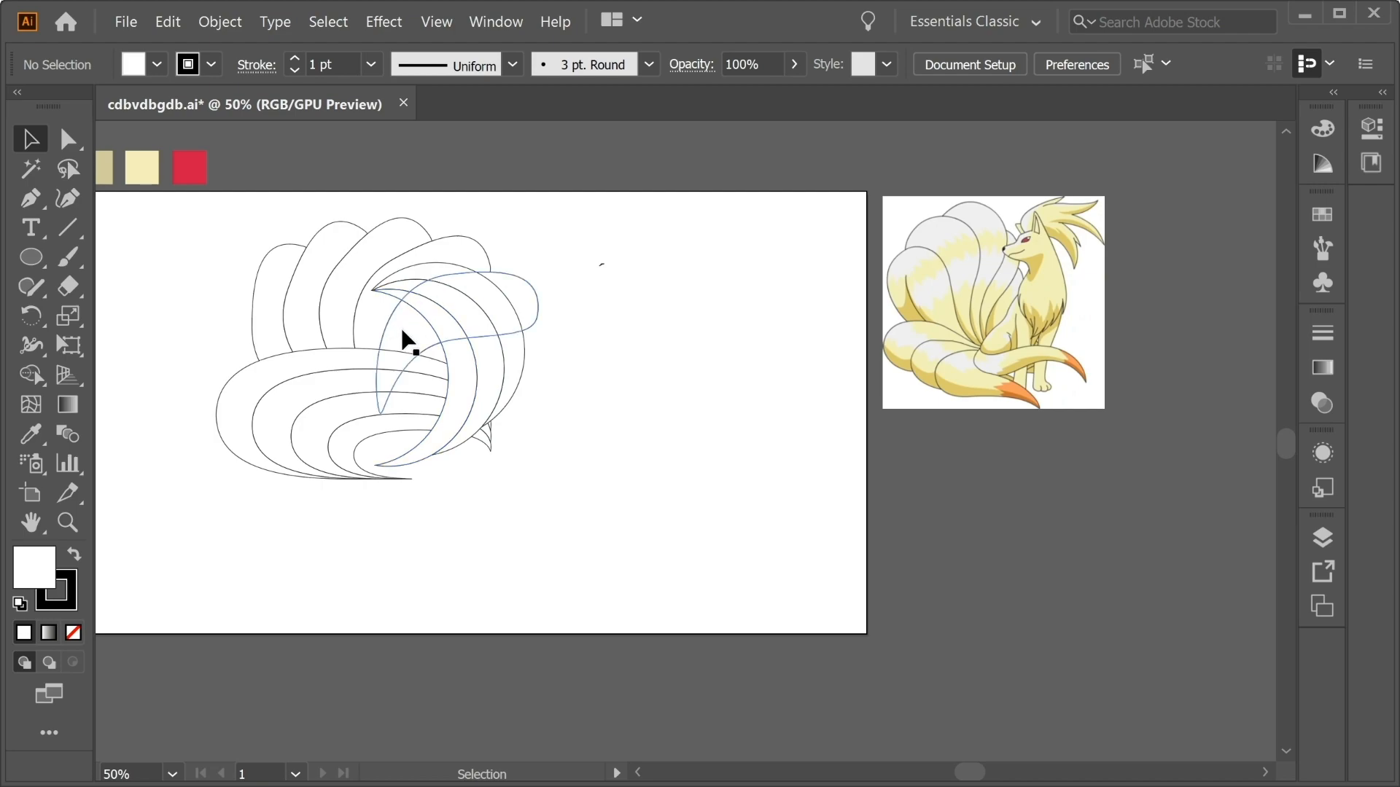
Raise the tail fan slightly and shift the whole tail arrangement a little down and to the right.
left_click(366, 315)
left_click(320, 321, "shift")
mouse_move(301, 287)
left_mouse_down()
mouse_move(275, 265)
mouse_move(307, 263)
left_mouse_up()
left_click_drag(652, 530, 242, 233)
left_click_drag(330, 274, 371, 328)
left_click(605, 393)
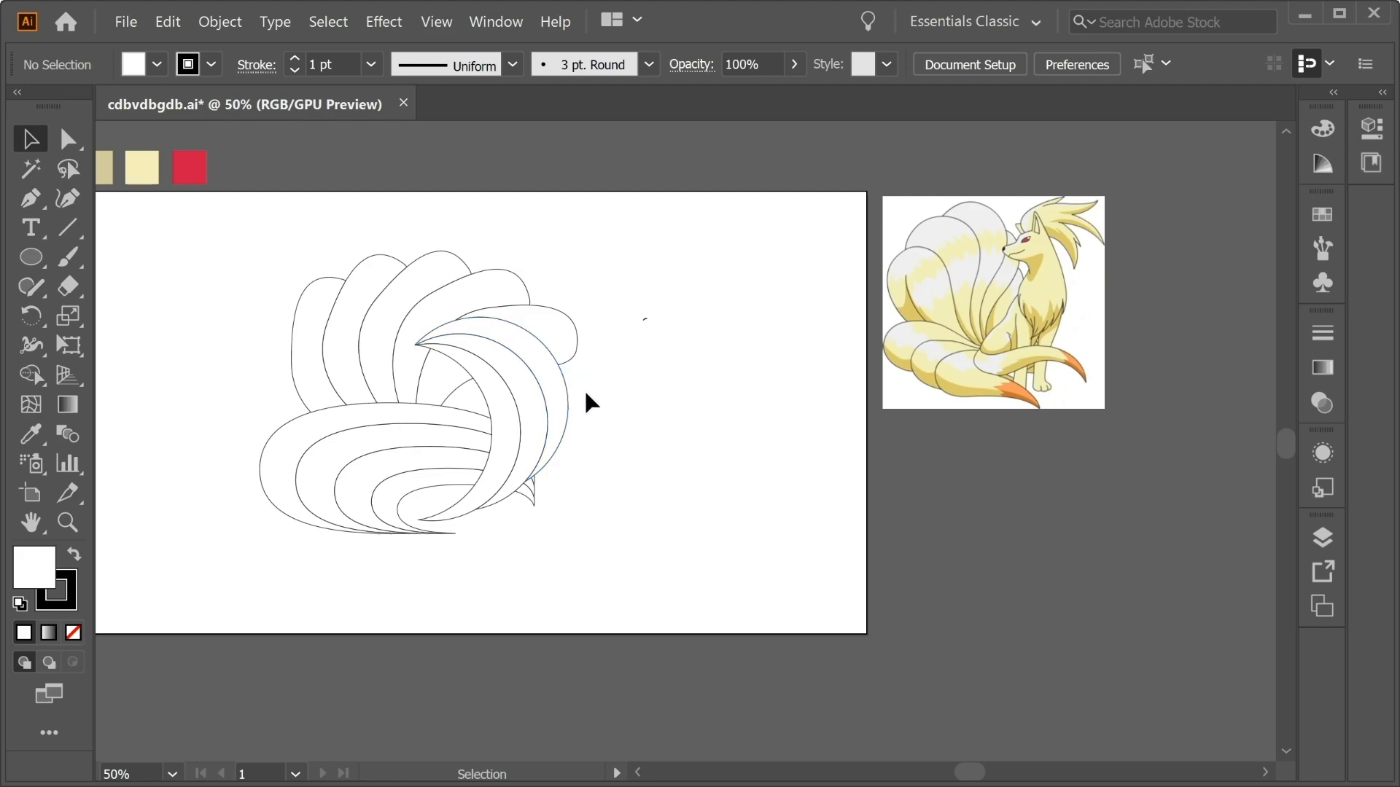
Draw the fox's head and neck with the Pen tool inside the crescents, ending the chest in a jagged fur edge.
left_click(37, 207)
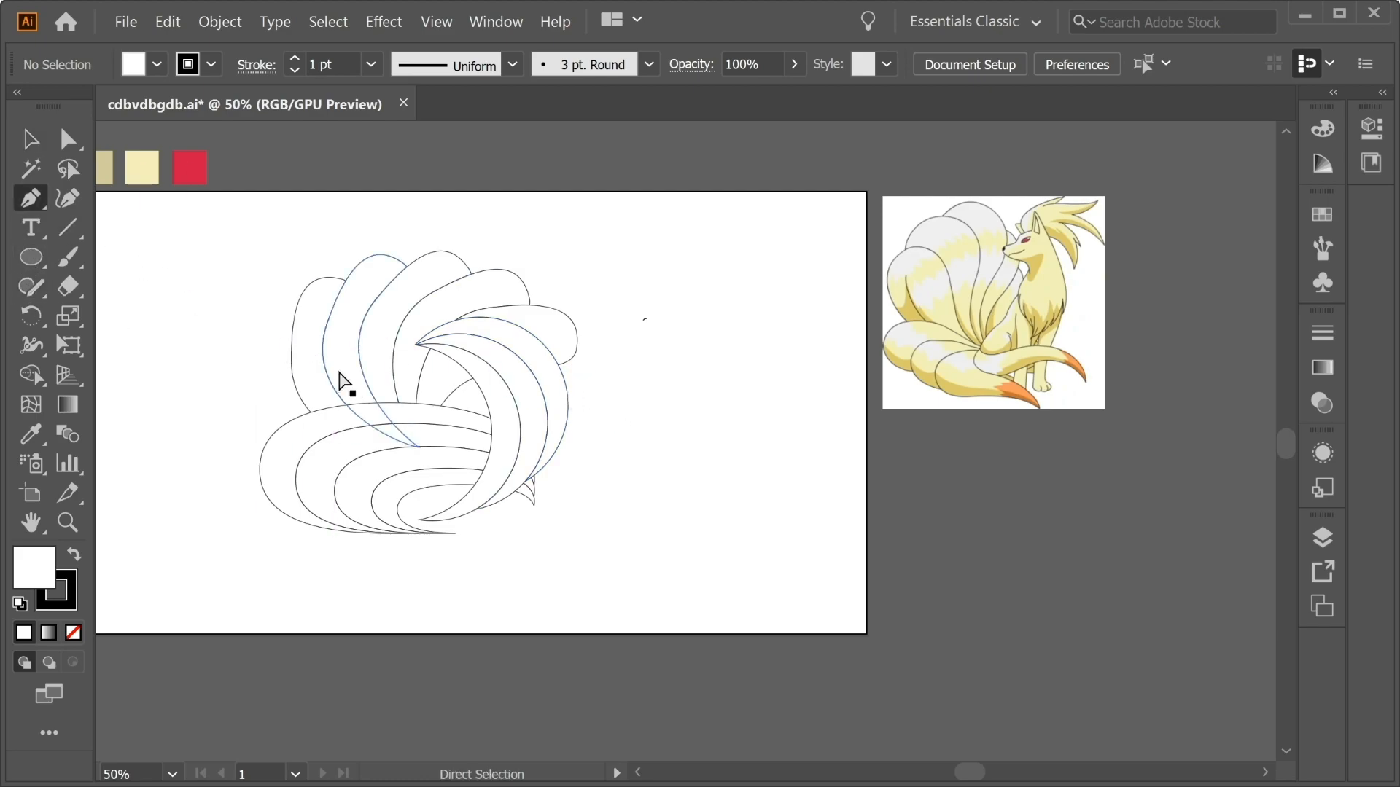
scroll(343, 380, "up", 2)
left_click_drag(339, 371, 938, 466)
left_click_drag(509, 316, 593, 369)
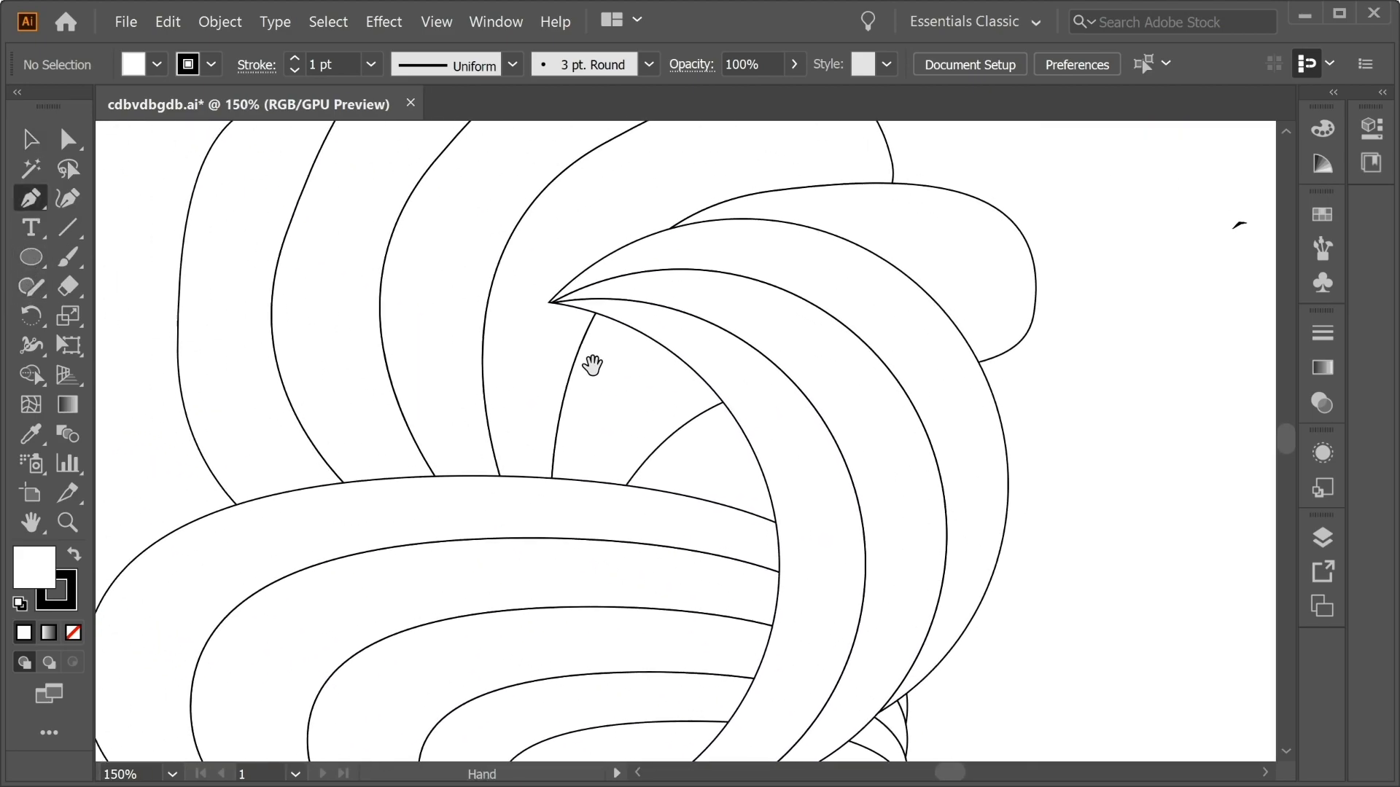
left_click(552, 315)
left_click_drag(524, 327, 503, 379)
left_click(490, 342)
left_click(536, 371)
left_click_drag(621, 410, 637, 445)
left_click(648, 481)
left_click(680, 460)
left_click(718, 481)
left_click(749, 460)
left_click_drag(552, 315, 426, 314)
Draw a small pointed eye on the fox's head with the Pen tool.
left_click(533, 328)
left_click_drag(560, 333, 540, 341)
scroll(540, 341, "up", 3)
key("ctrl+z")
left_click_drag(672, 450, 667, 461)
left_click_drag(611, 439, 692, 467)
Refine the anchor points of the fox's head drawing with the Direct Selection tool.
scroll(578, 377, "down", 5)
key("a")
left_click(514, 321)
scroll(546, 376, "up", 4)
scroll(403, 372, "down", 3)
left_click(845, 385)
left_click(832, 581)
left_click_drag(831, 582, 925, 591)
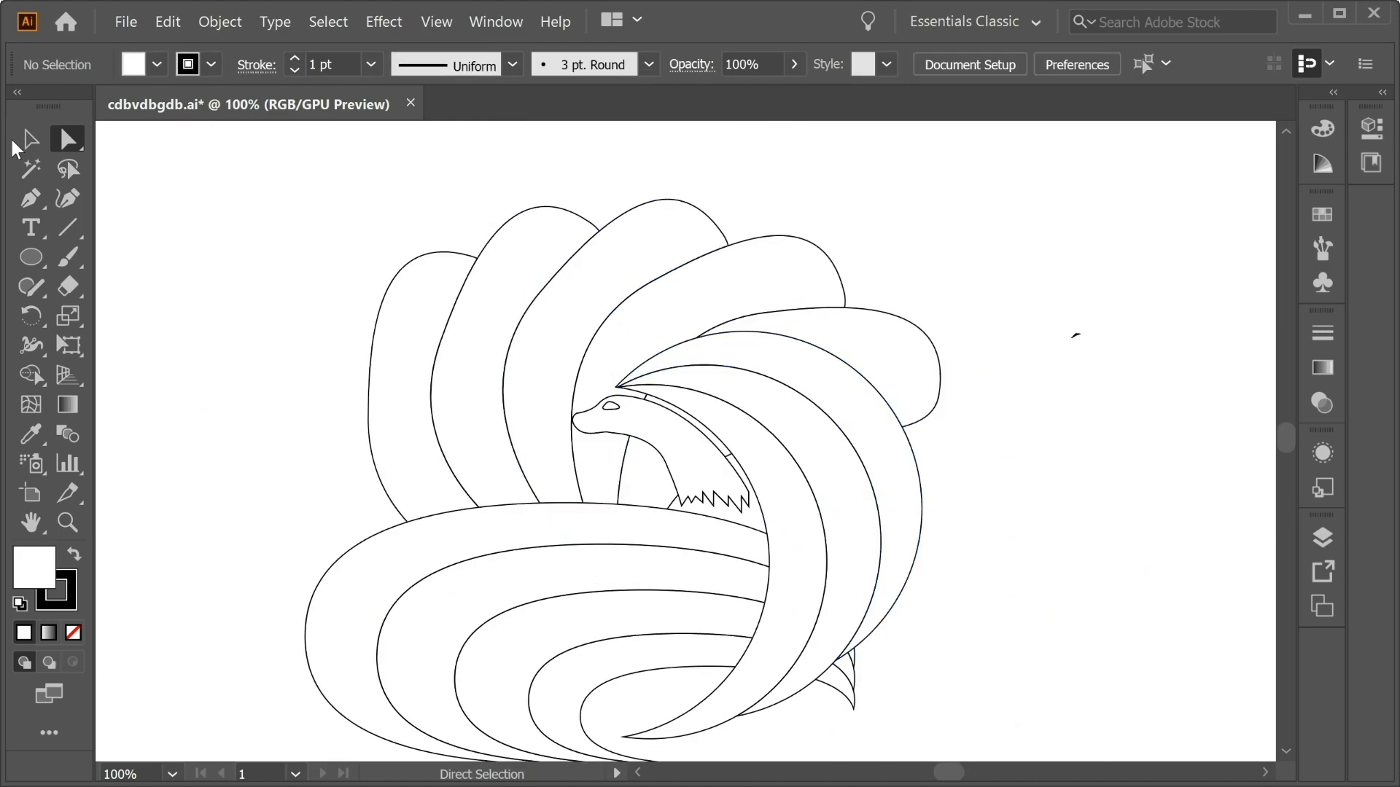
Create an offset path around the rightmost tail of the fan with a 10 px offset, Miter joins and a miter limit of 12.
left_click(32, 138)
left_click_drag(449, 296, 418, 240)
left_click_drag(505, 237, 522, 265)
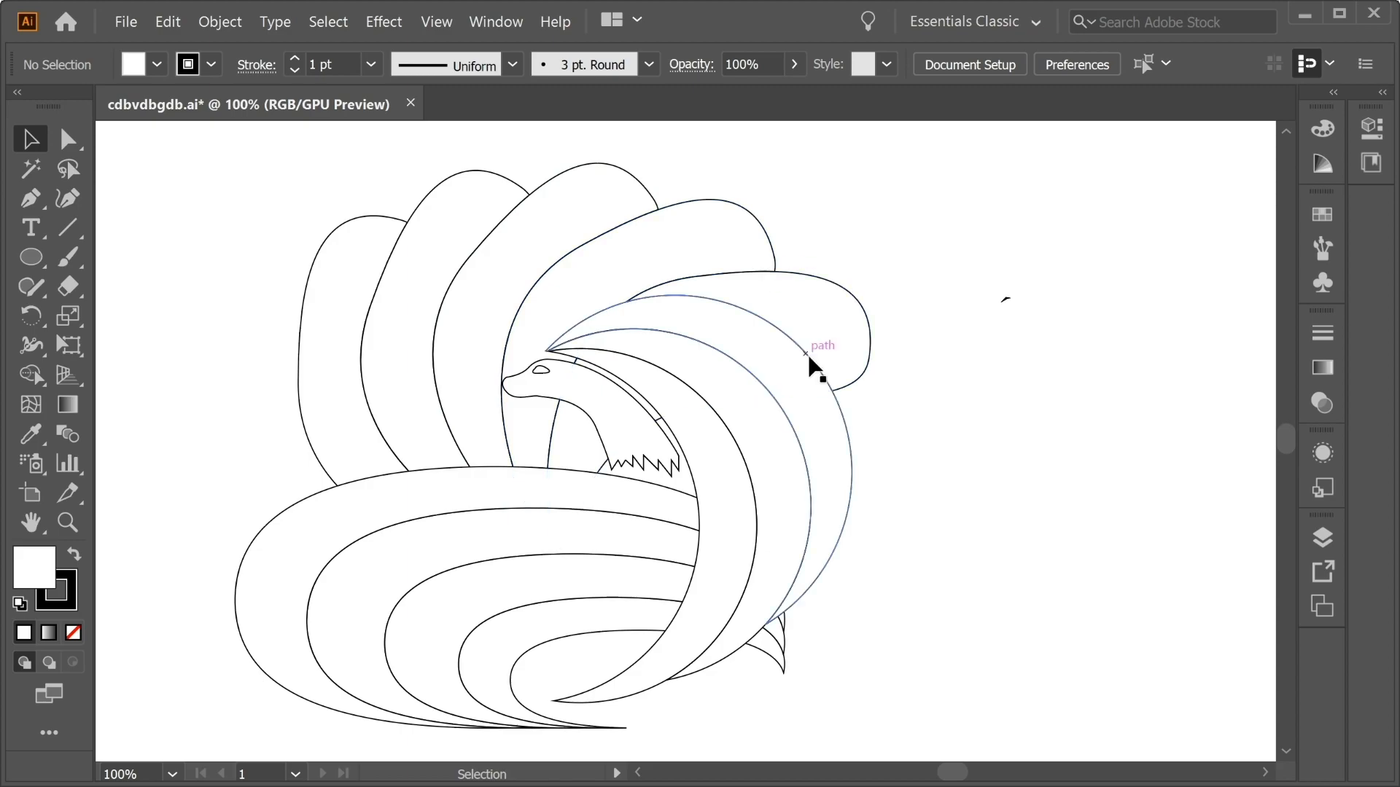
left_click(781, 313)
left_click(219, 22)
mouse_move(437, 469)
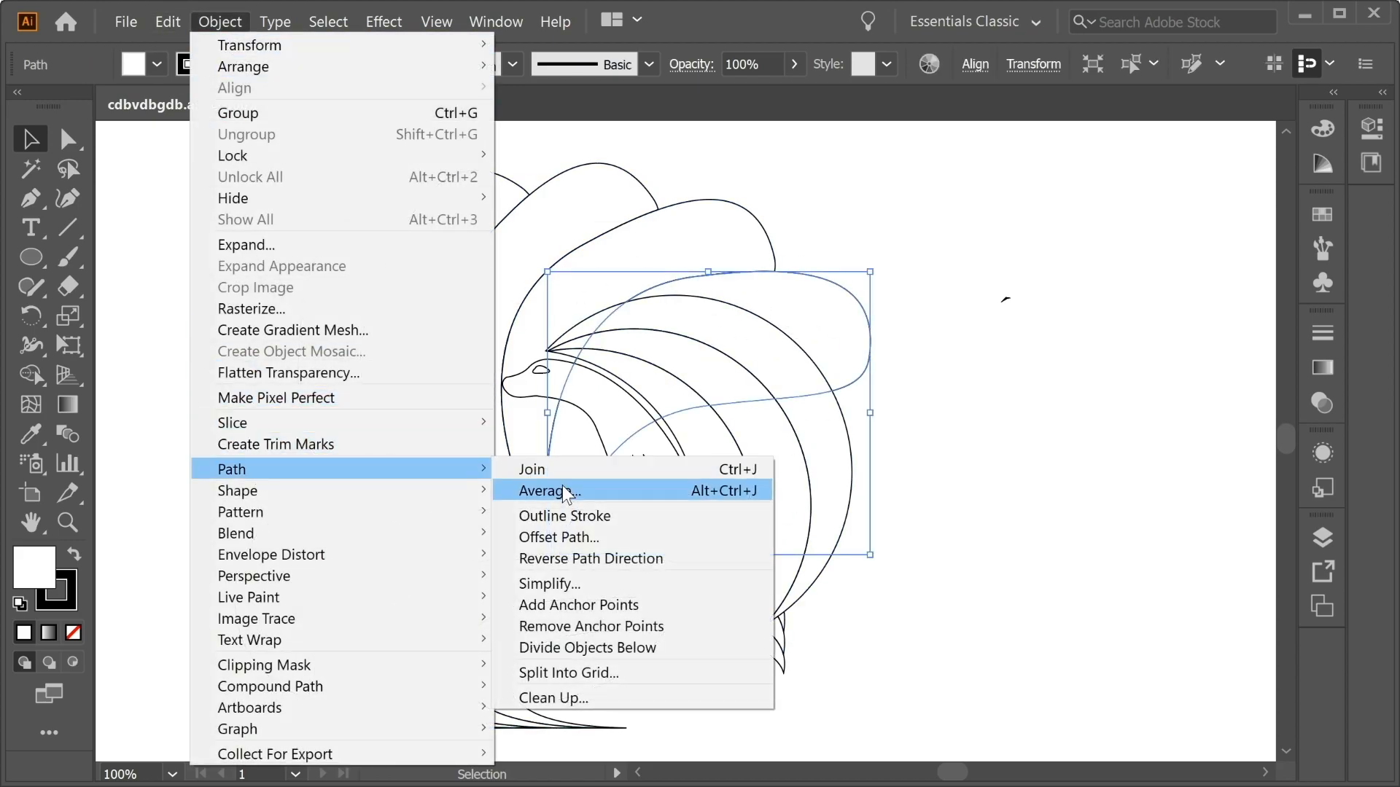
left_click(568, 536)
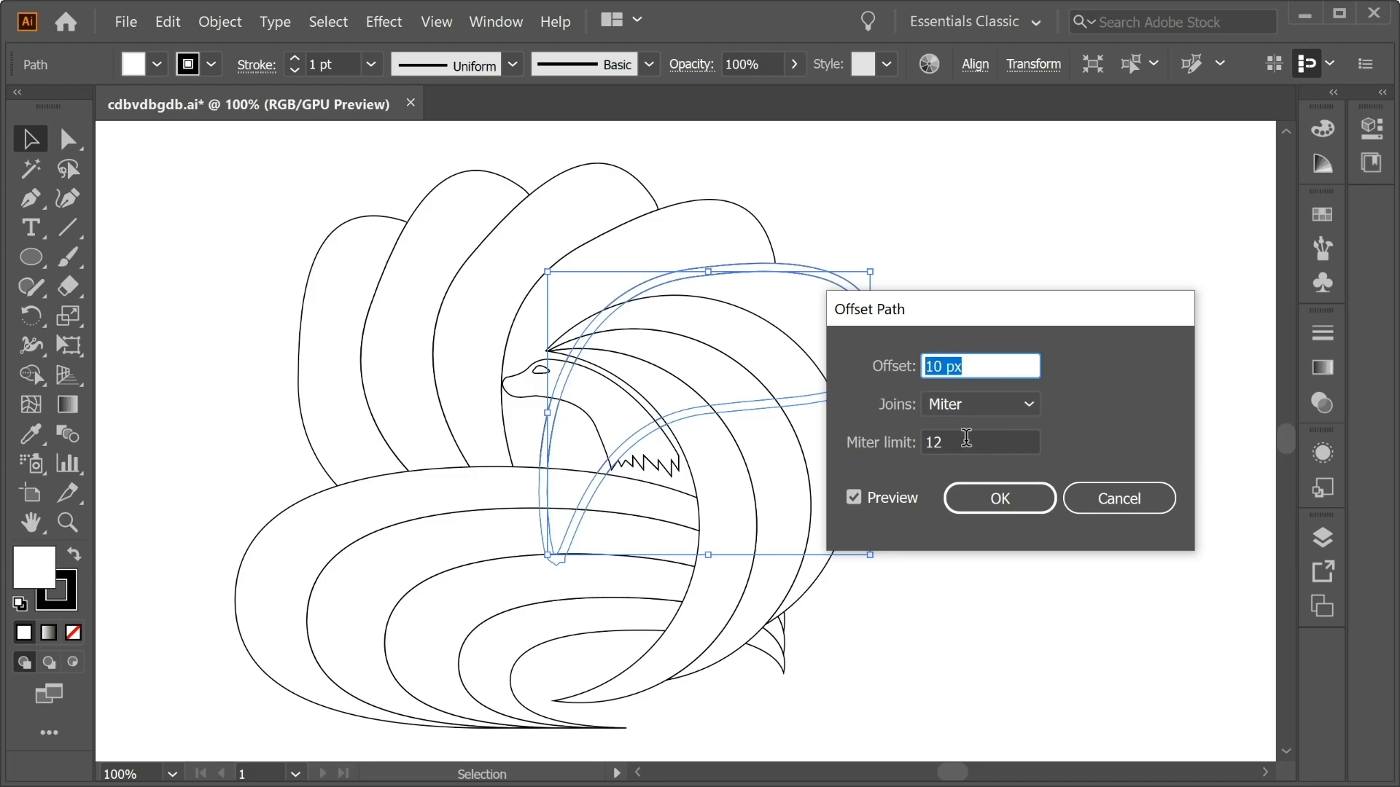
left_click(1000, 498)
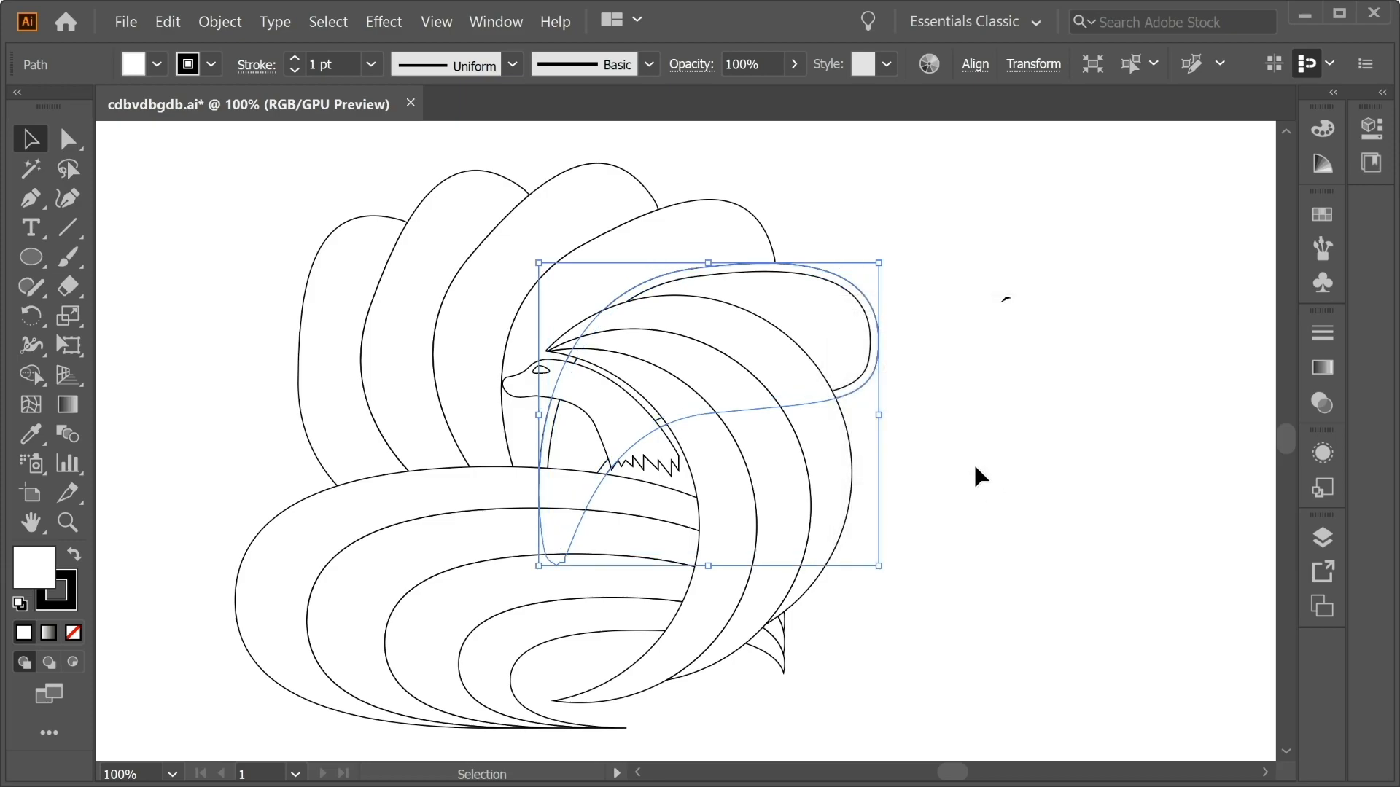
Subtract the rightmost tail's offset outline from the neighbouring fan tail with the Minus Front pathfinder.
left_click(693, 221, "shift")
left_click(495, 21)
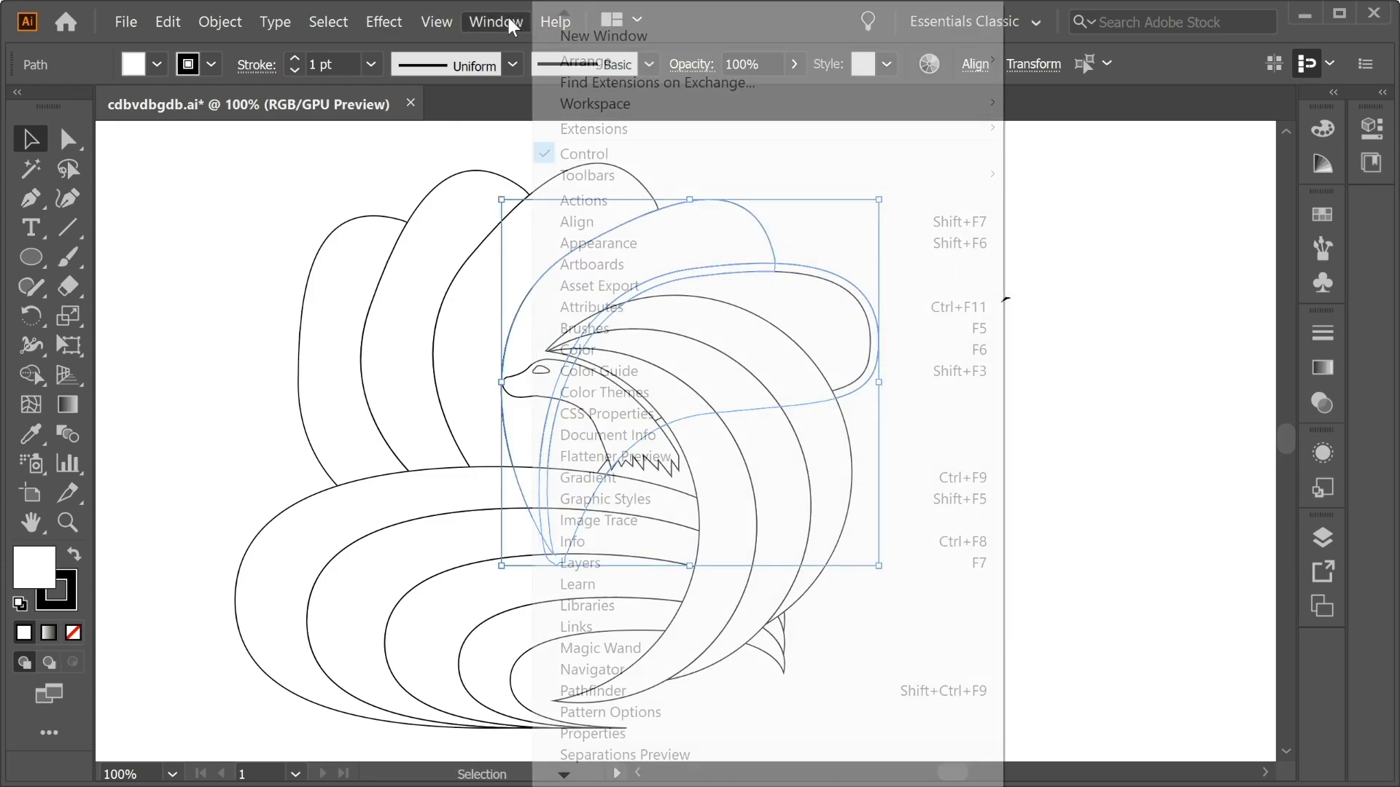
left_click(729, 691)
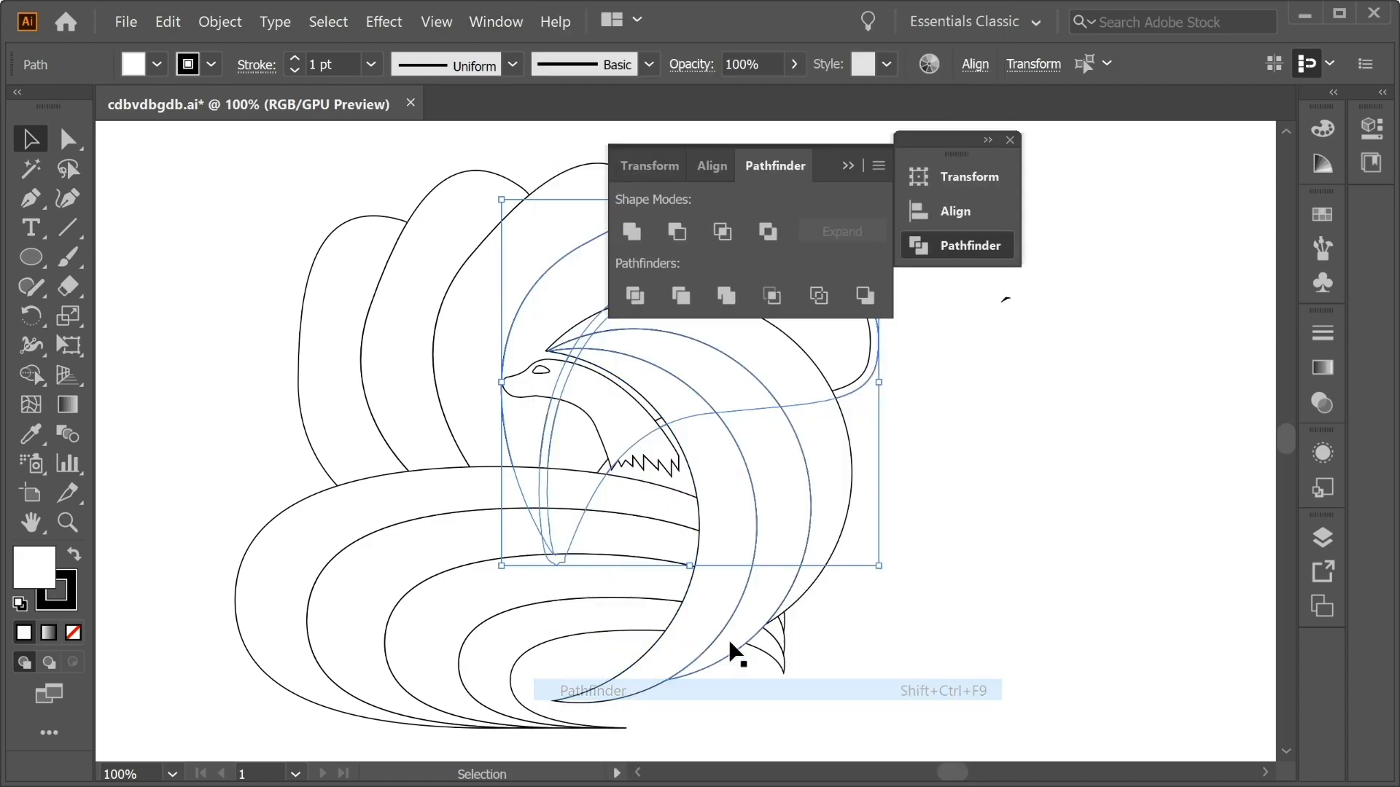
left_click(677, 233)
left_click(849, 166)
left_click(953, 318)
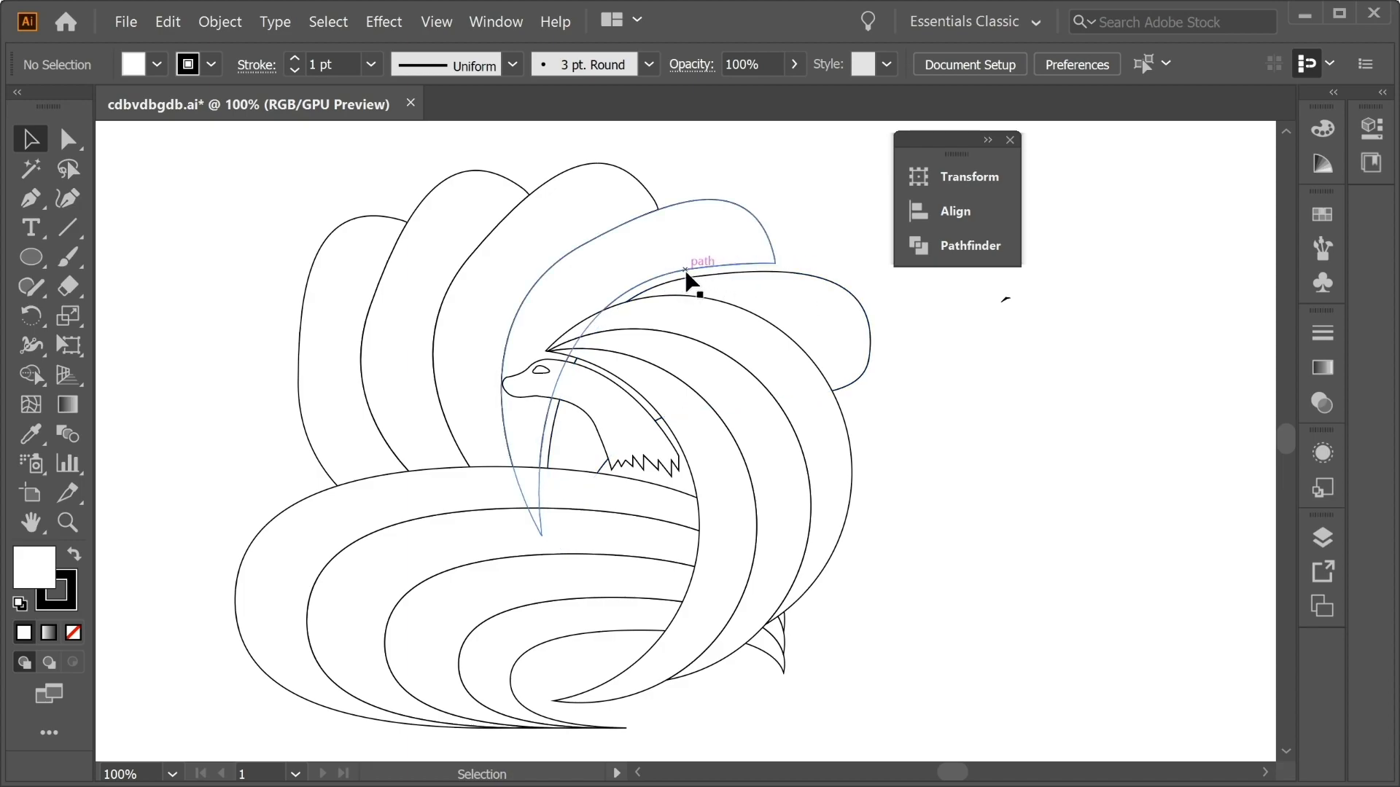
Offset the second fan tail from the right by 10 px and subtract the outline from the middle tail with Minus Front.
left_click(642, 235)
left_click(221, 22)
mouse_move(398, 471)
left_click(558, 537)
left_click(1057, 532)
left_click(576, 215, "shift")
left_click(495, 21)
left_click(642, 707)
left_click(678, 231)
left_click_drag(939, 143, 1041, 137)
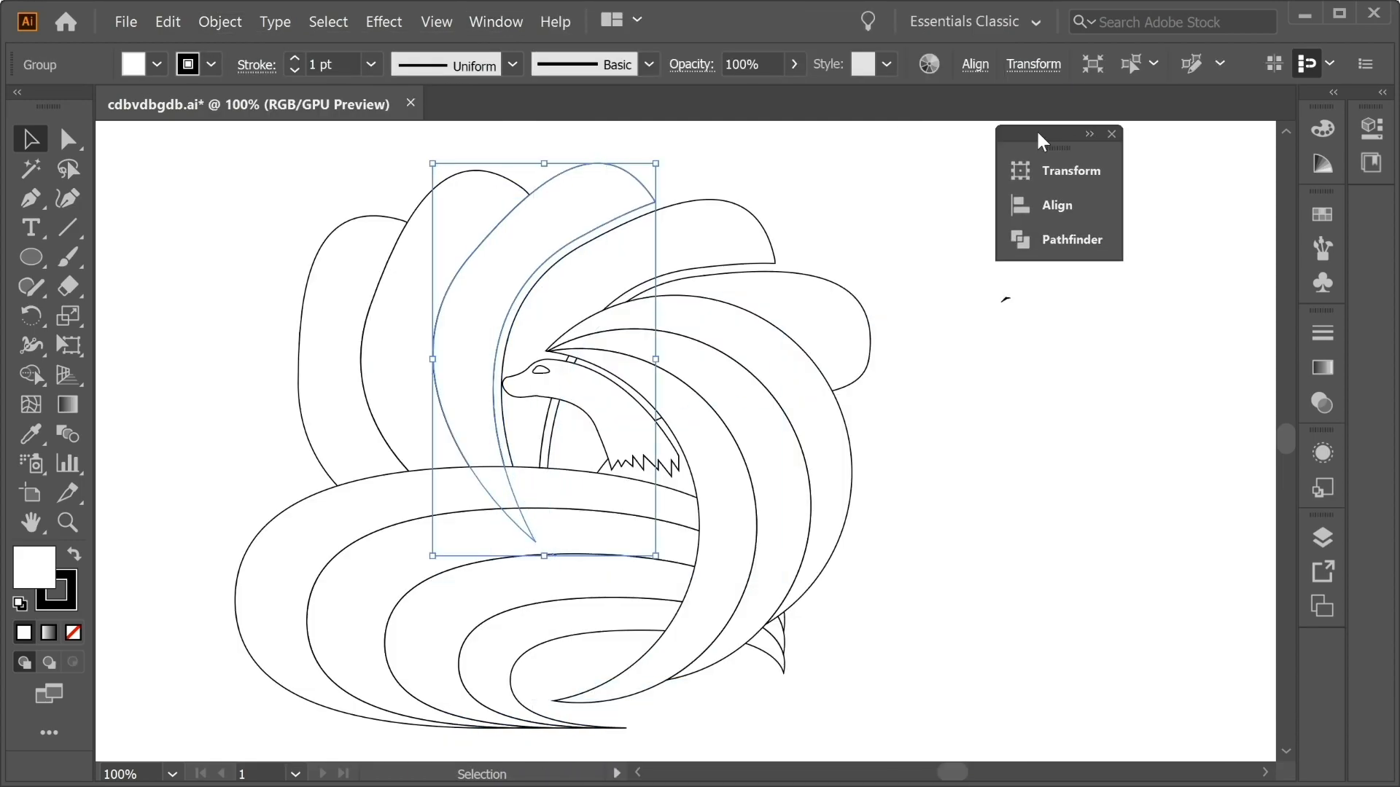
Offset the middle fan tail by 10 px and subtract the outline from the second tail from the left.
left_click(221, 21)
left_click(558, 537)
left_click(1010, 499)
left_click(467, 211, "shift")
left_click(778, 226)
Offset the second fan tail from the left by 10 px and subtract the outline from the leftmost tail.
left_click(221, 22)
left_click(558, 538)
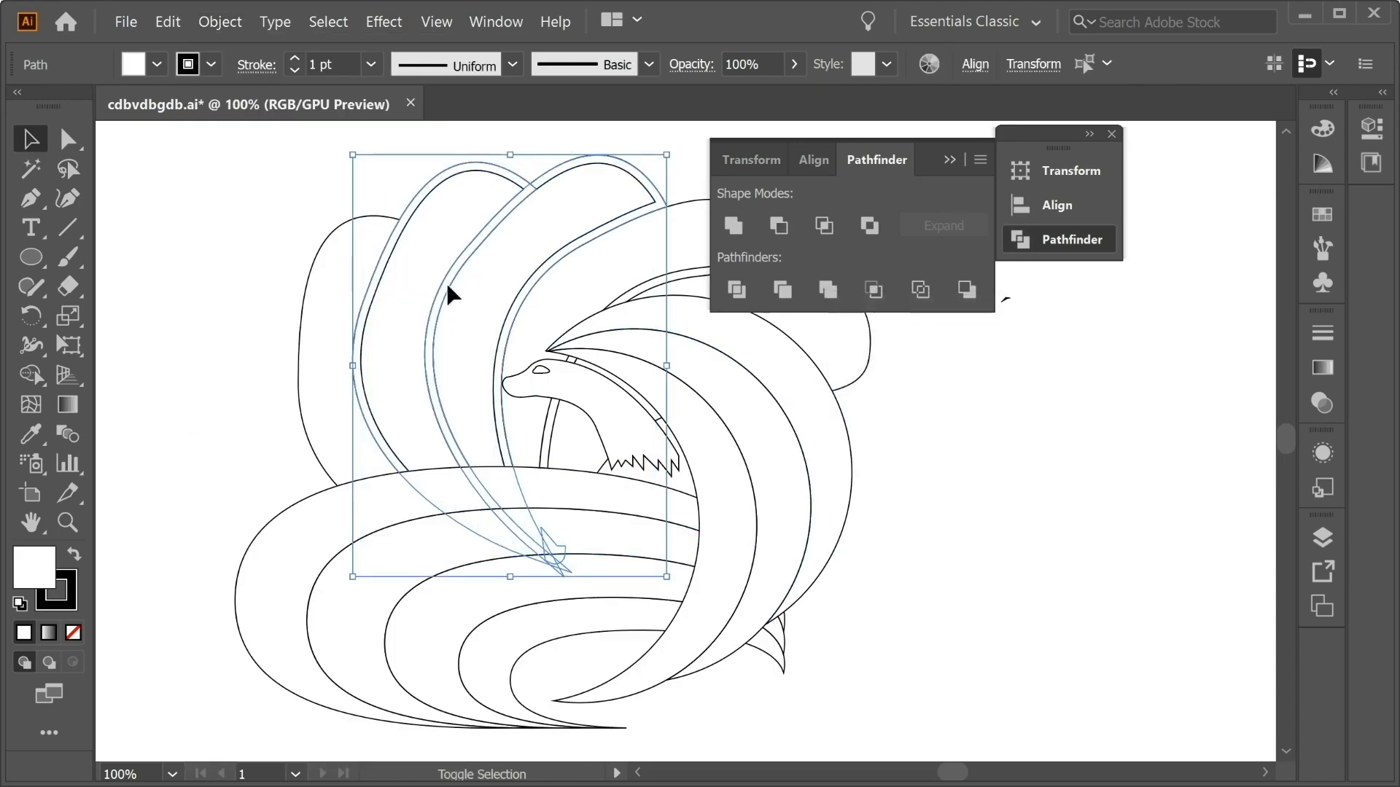
left_click(339, 262, "shift")
left_click(778, 226)
left_click(437, 409)
left_click(220, 22)
left_click(558, 537)
left_click(264, 492, "shift")
key("ctrl+z")
Offset a nested oval tail at the fox's base by 10 px and delete the unwanted leftover shape.
left_click(419, 568)
left_click(220, 22)
mouse_move(399, 470)
left_click(558, 537)
left_click(999, 500)
left_click(875, 510)
left_click_drag(388, 393, 506, 322)
left_click(557, 547)
key("Delete")
right_click(519, 506)
Offset the inner nested oval tail by 10 px and subtract the outline from the next tail outward with Minus Front.
left_click(220, 22)
left_click(558, 537)
left_click(1009, 499)
left_click(444, 503, "shift")
left_click(779, 226)
Offset the next nested oval tail outward by 10 px and cut its outline out of the surrounding tail.
left_click(220, 22)
left_click(561, 538)
left_click(1006, 499)
left_click(365, 488, "shift")
left_click(779, 226)
Create a 10 px offset path for the last gap between the nested oval tails.
left_click(220, 21)
left_click(568, 537)
left_click(1006, 500)
left_click(950, 441)
Offset the innermost crescent by 10 px and subtract the outline from the middle crescent with Minus Front.
left_click_drag(627, 197, 526, 338)
left_click(641, 437)
left_click(220, 22)
left_click(558, 537)
left_click(997, 499)
left_click(704, 431, "shift")
left_click(779, 226)
left_click(821, 438)
Offset the middle crescent by 10 px with Miter joins and subtract the outline from the outermost crescent.
left_click(685, 417)
left_click(220, 22)
mouse_move(303, 472)
left_click(644, 538)
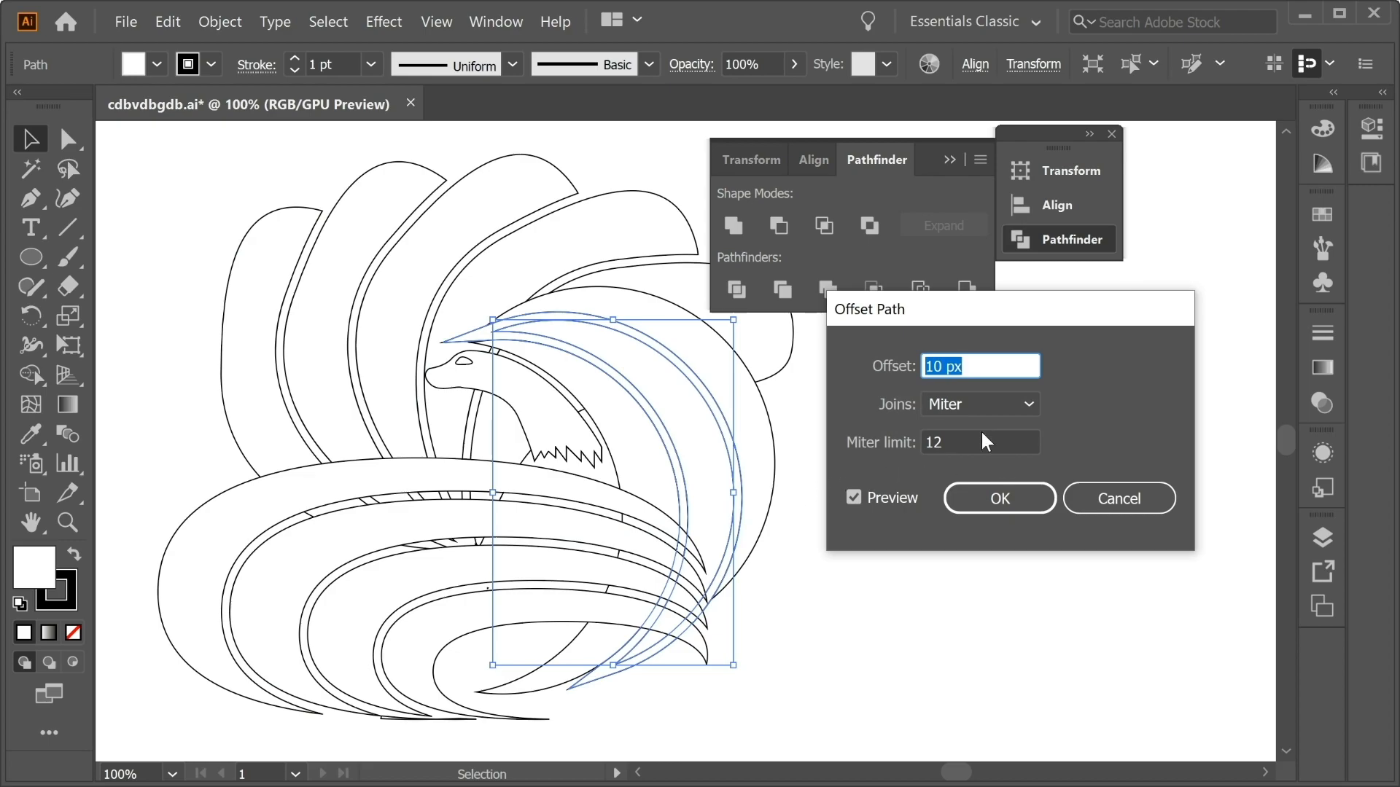
left_click(1007, 495)
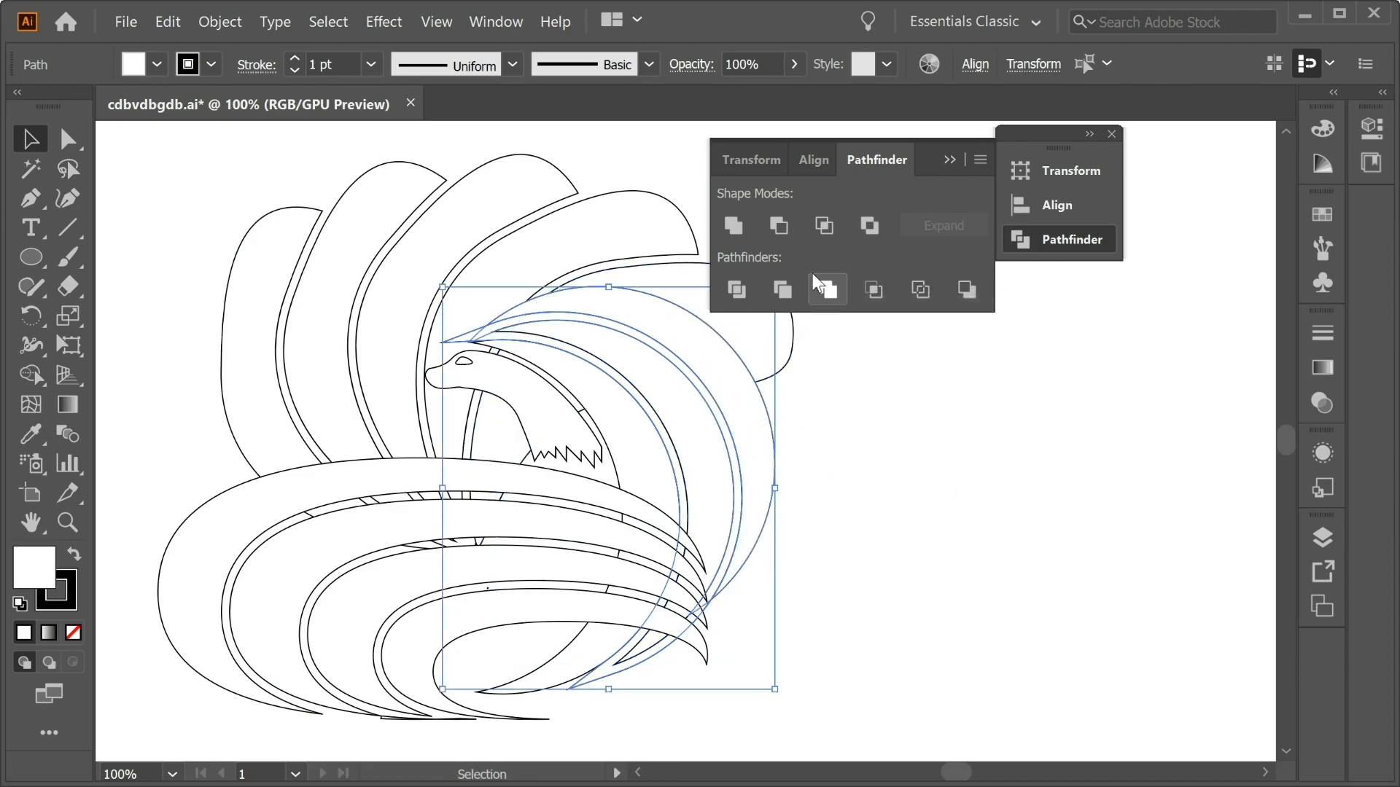
left_click(779, 226)
left_click(931, 441)
left_click_drag(931, 441, 861, 461)
Bring the crescents to the front of the nested oval tails.
left_click(645, 474)
right_click(662, 453)
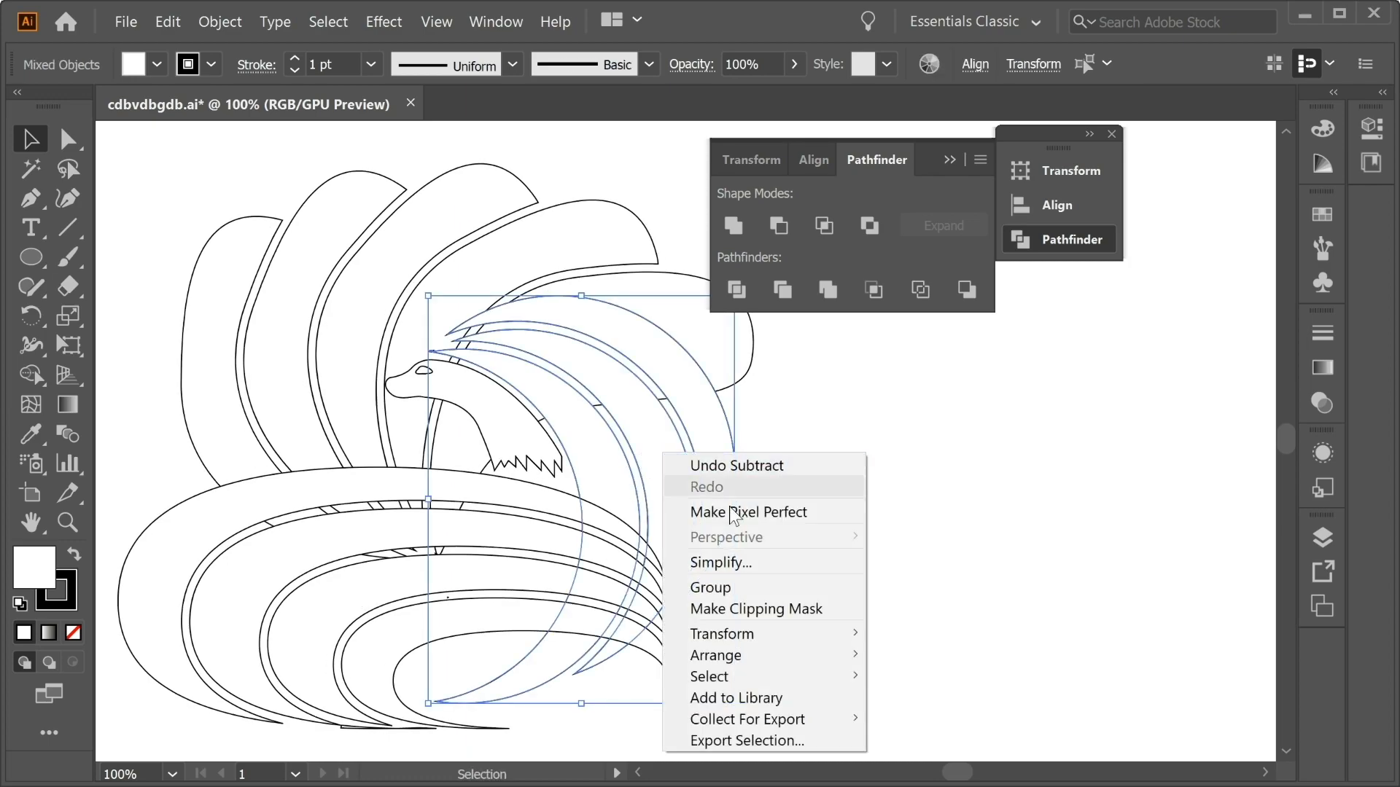
mouse_move(802, 655)
left_click(931, 655)
left_click(846, 575)
left_click_drag(834, 575, 852, 551)
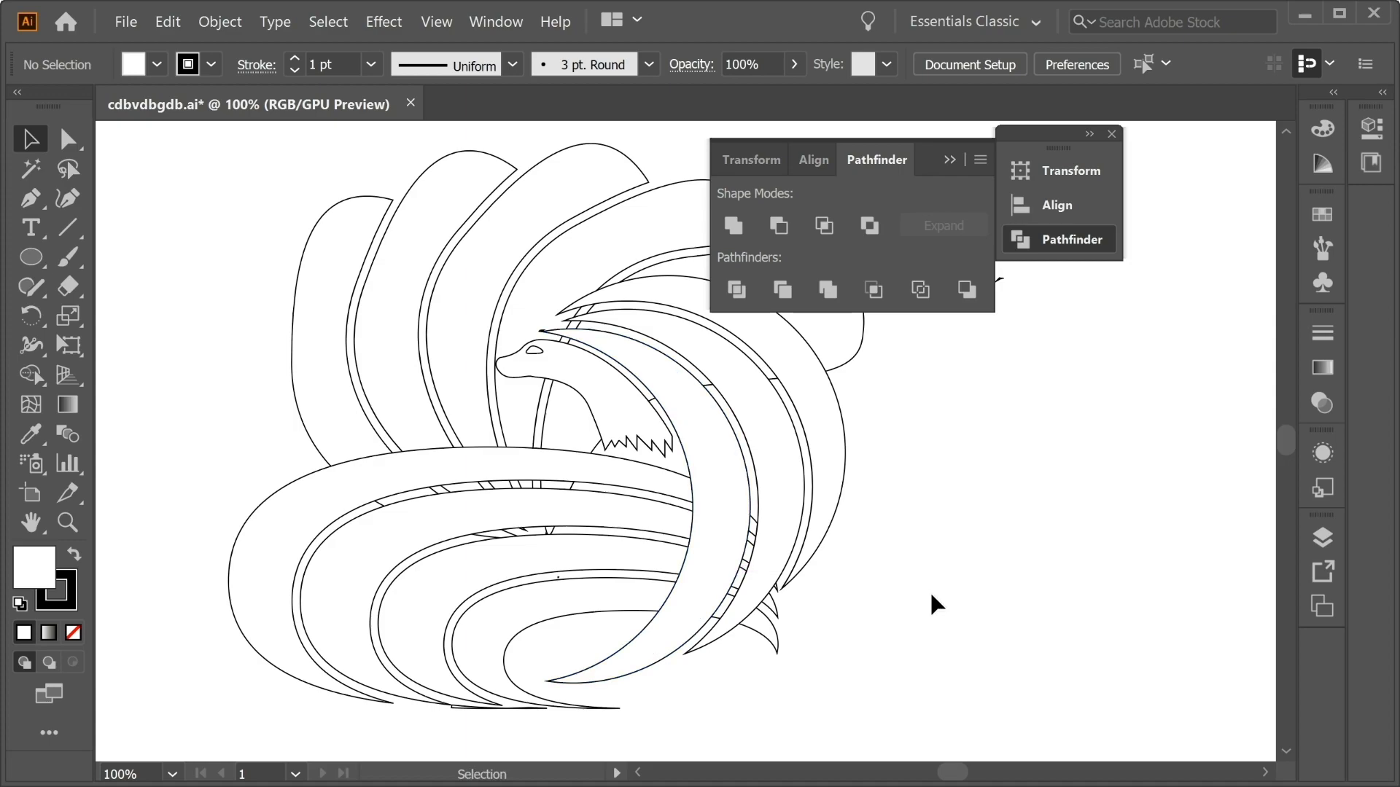
Select the whole fox and erase the crossing fragments in the two upper gaps between the nested oval tails with Shape Builder.
key("ctrl+minus")
left_click_drag(931, 594, 782, 594)
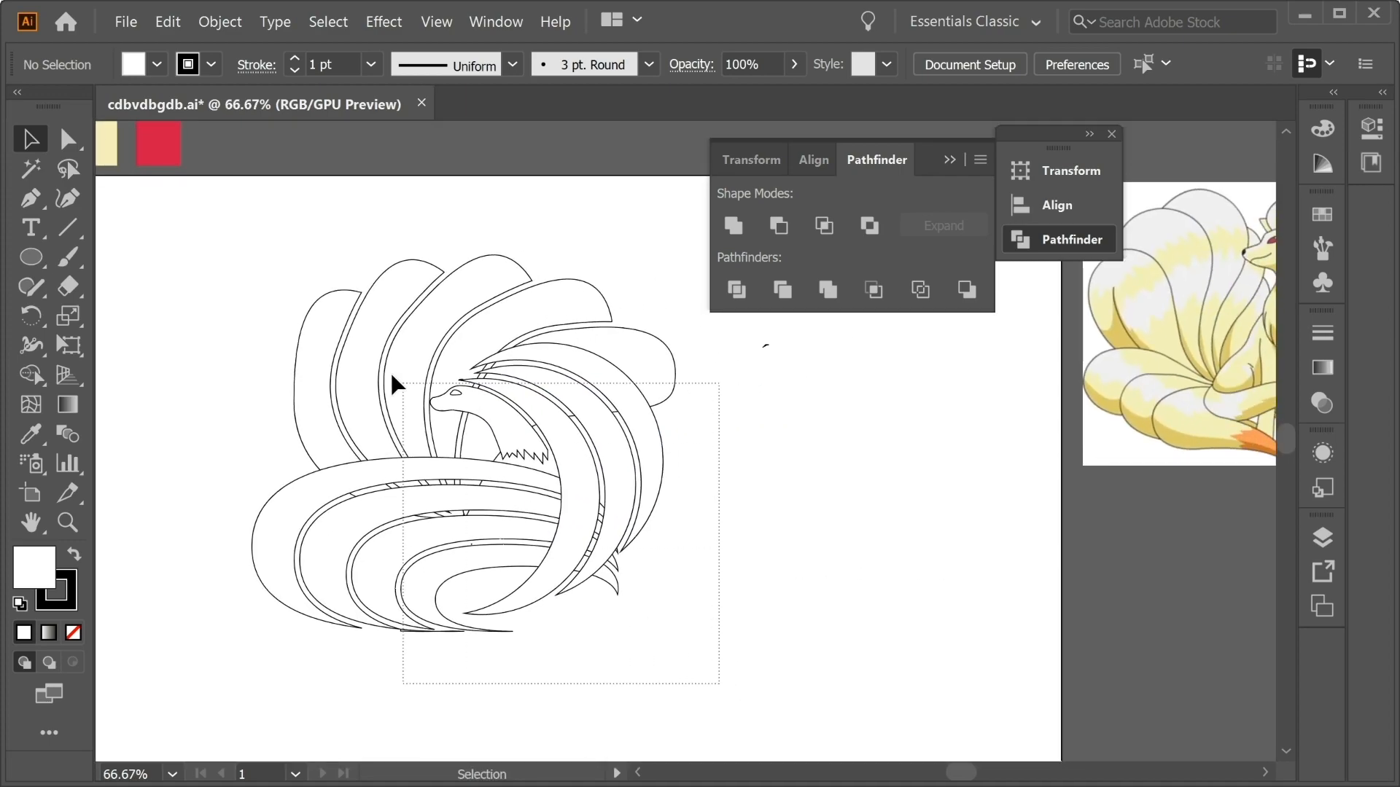
left_click_drag(426, 407, 238, 252)
left_click(33, 377)
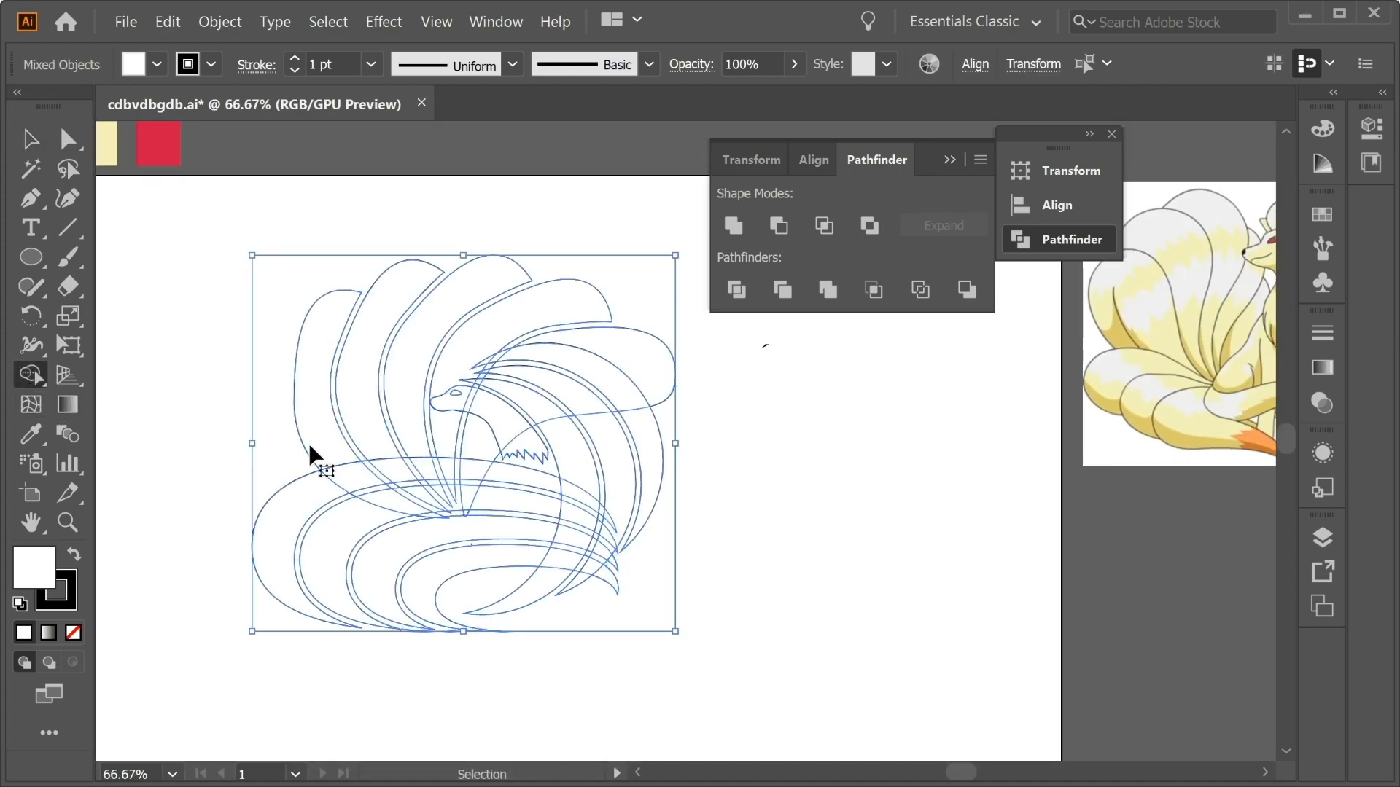
key("ctrl+plus")
key("ctrl+plus")
key("ctrl+plus")
key("ctrl+plus")
left_click_drag(310, 444, 517, 311)
left_click_drag(269, 497, 1029, 431)
mouse_move(930, 519)
left_mouse_down()
mouse_move(890, 401)
mouse_move(918, 379)
left_mouse_up()
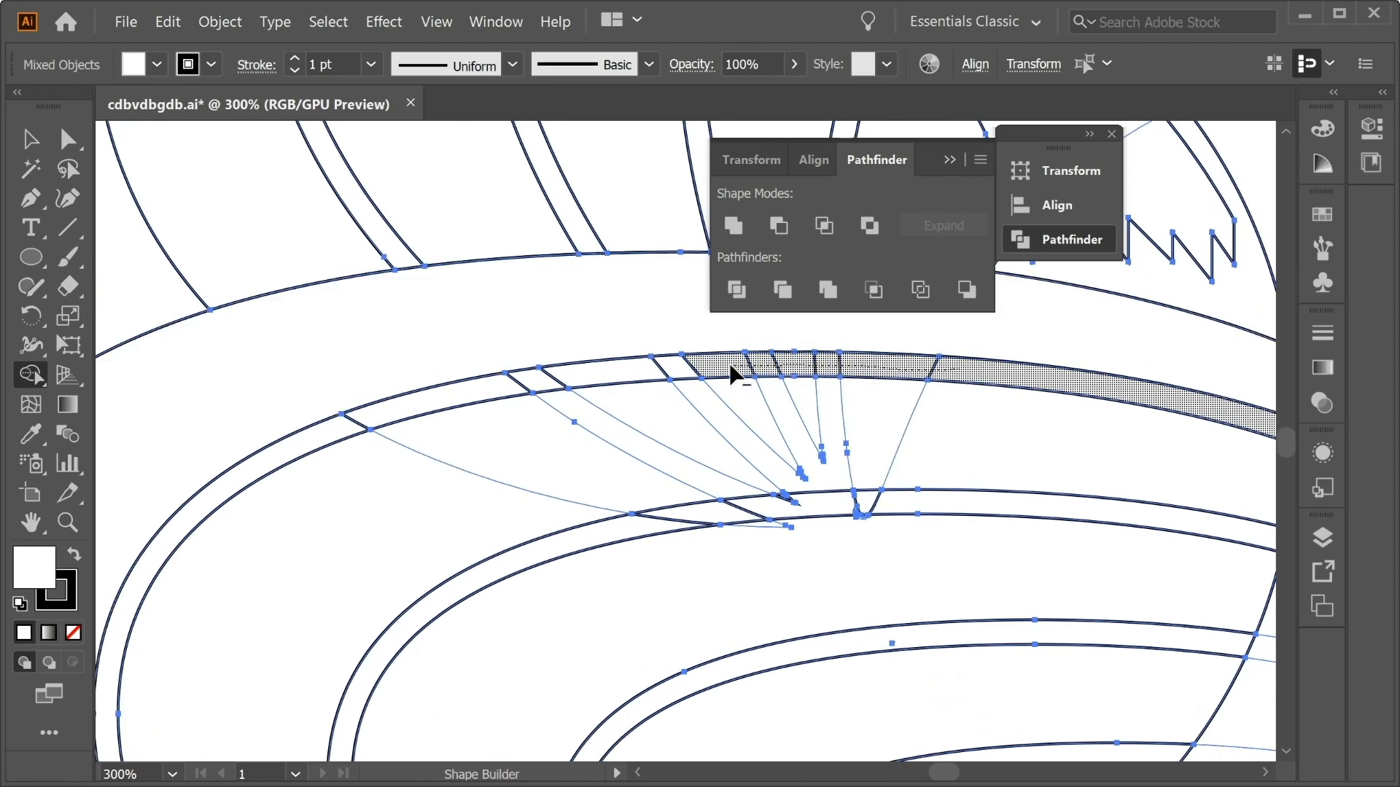
mouse_move(554, 380)
left_mouse_down()
mouse_move(381, 416)
mouse_move(384, 443)
left_mouse_up()
mouse_move(1000, 453)
left_mouse_down()
mouse_move(615, 445)
mouse_move(394, 503)
left_mouse_up()
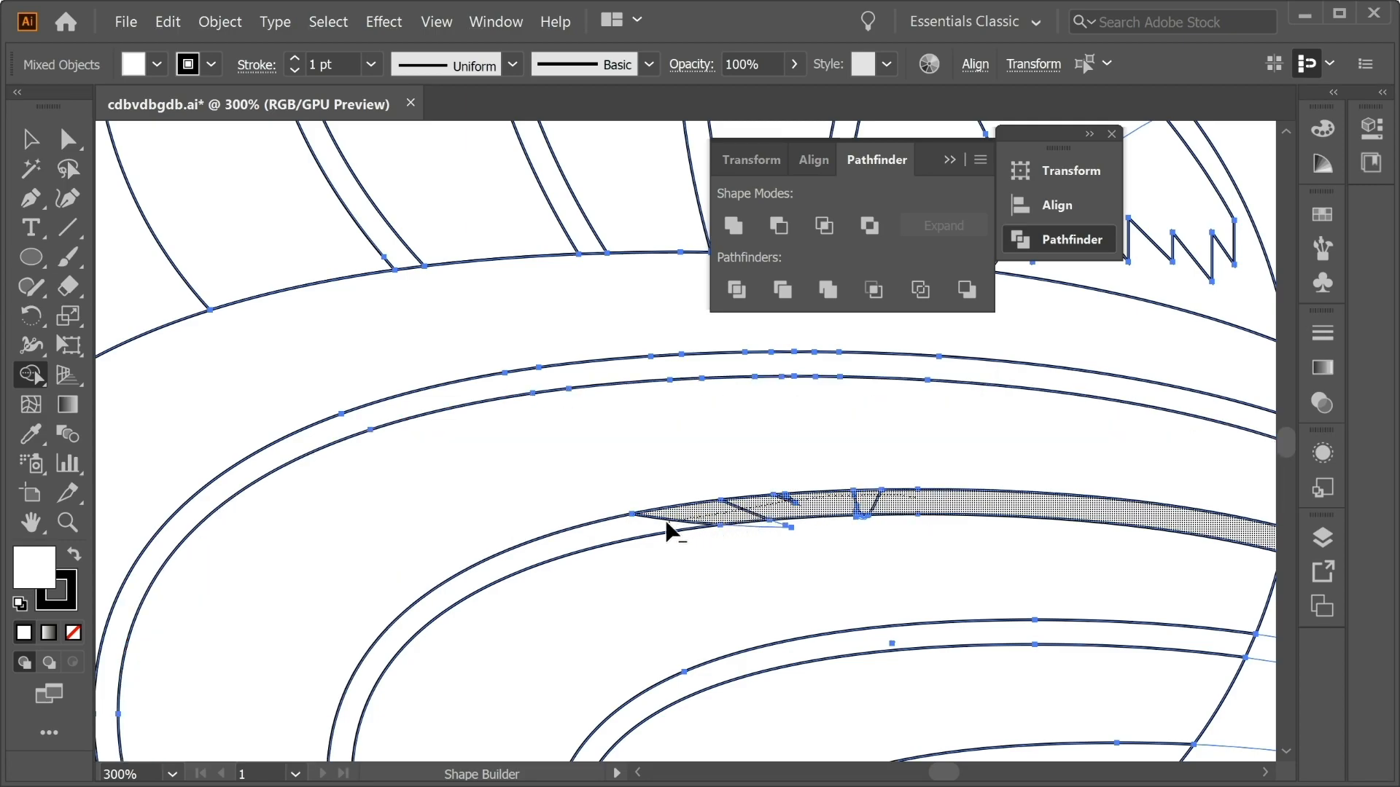
Merge the small leftover fragments into the nested oval tail below the second gap with Shape Builder.
scroll(641, 433, "down", 3)
left_click_drag(786, 433, 619, 397)
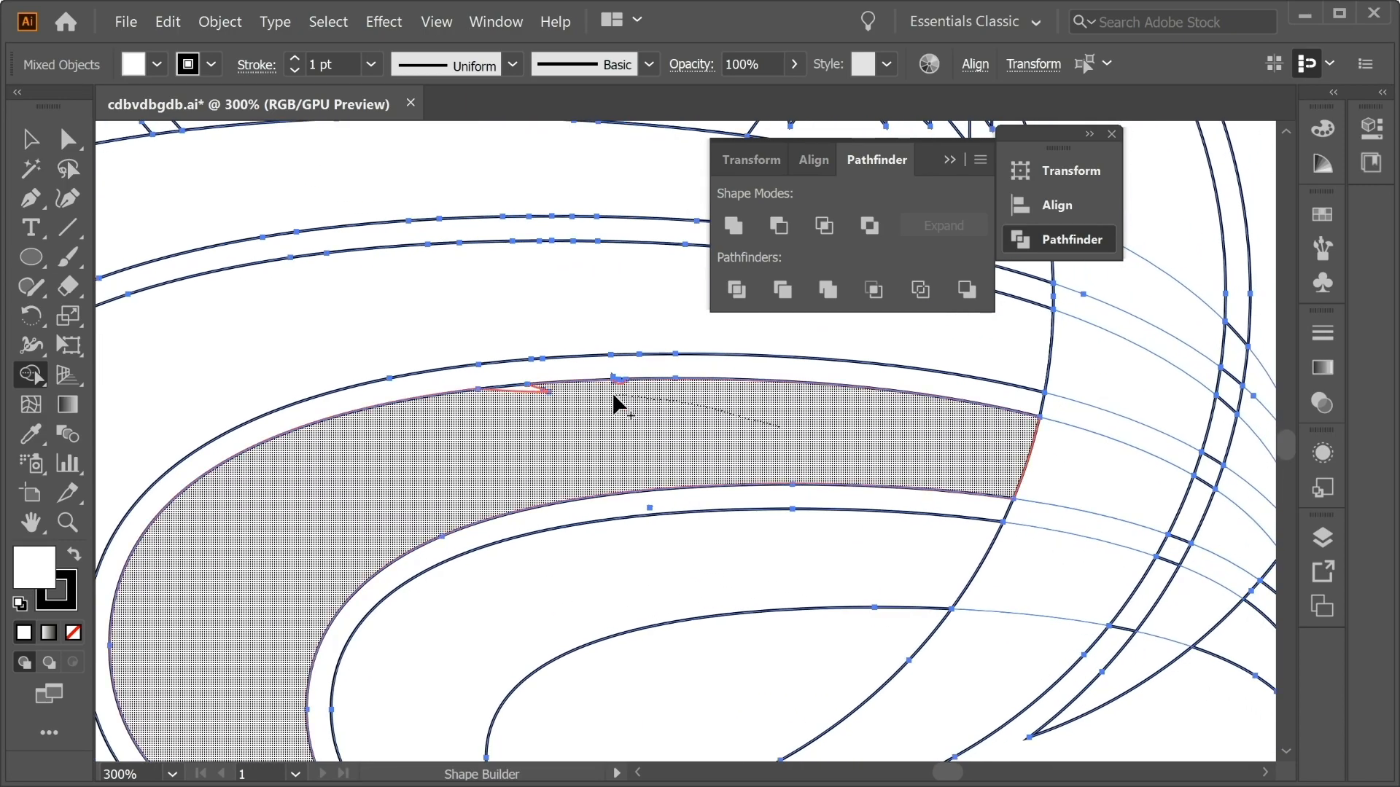
left_click_drag(529, 391, 627, 386)
Erase the fragments crossing the lower gaps between the crescents with Shape Builder.
mouse_move(1003, 603)
left_mouse_down()
mouse_move(416, 606)
mouse_move(540, 292)
left_mouse_up()
left_click_drag(705, 337, 587, 619)
left_click_drag(724, 533, 624, 681)
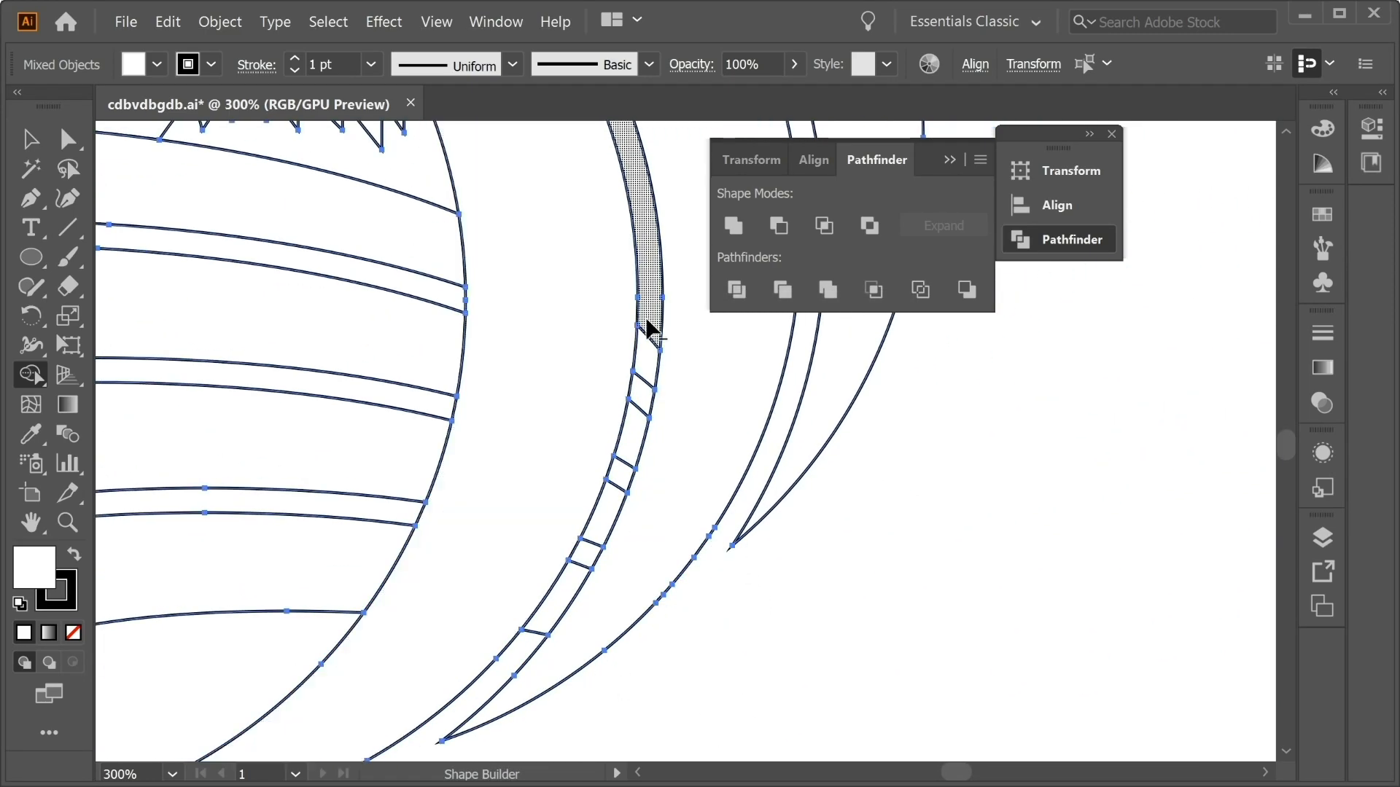
left_click_drag(543, 622, 541, 628)
Erase the remaining fragments from the upper gaps between the crescents with Shape Builder.
mouse_move(514, 157)
left_mouse_down()
mouse_move(892, 611)
mouse_move(898, 677)
left_mouse_up()
left_click(866, 424, "alt")
left_click(1085, 424, "alt")
mouse_move(587, 206)
left_mouse_down()
mouse_move(479, 279)
mouse_move(570, 300)
left_mouse_up()
left_click_drag(620, 263, 562, 274)
mouse_move(561, 343)
left_mouse_down()
mouse_move(468, 354)
mouse_move(525, 398)
left_mouse_up()
mouse_move(719, 509)
left_mouse_down()
mouse_move(459, 365)
mouse_move(562, 467)
left_mouse_up()
left_click_drag(692, 364, 733, 437)
left_click_drag(420, 426, 416, 338)
key("v")
key("ctrl+minus")
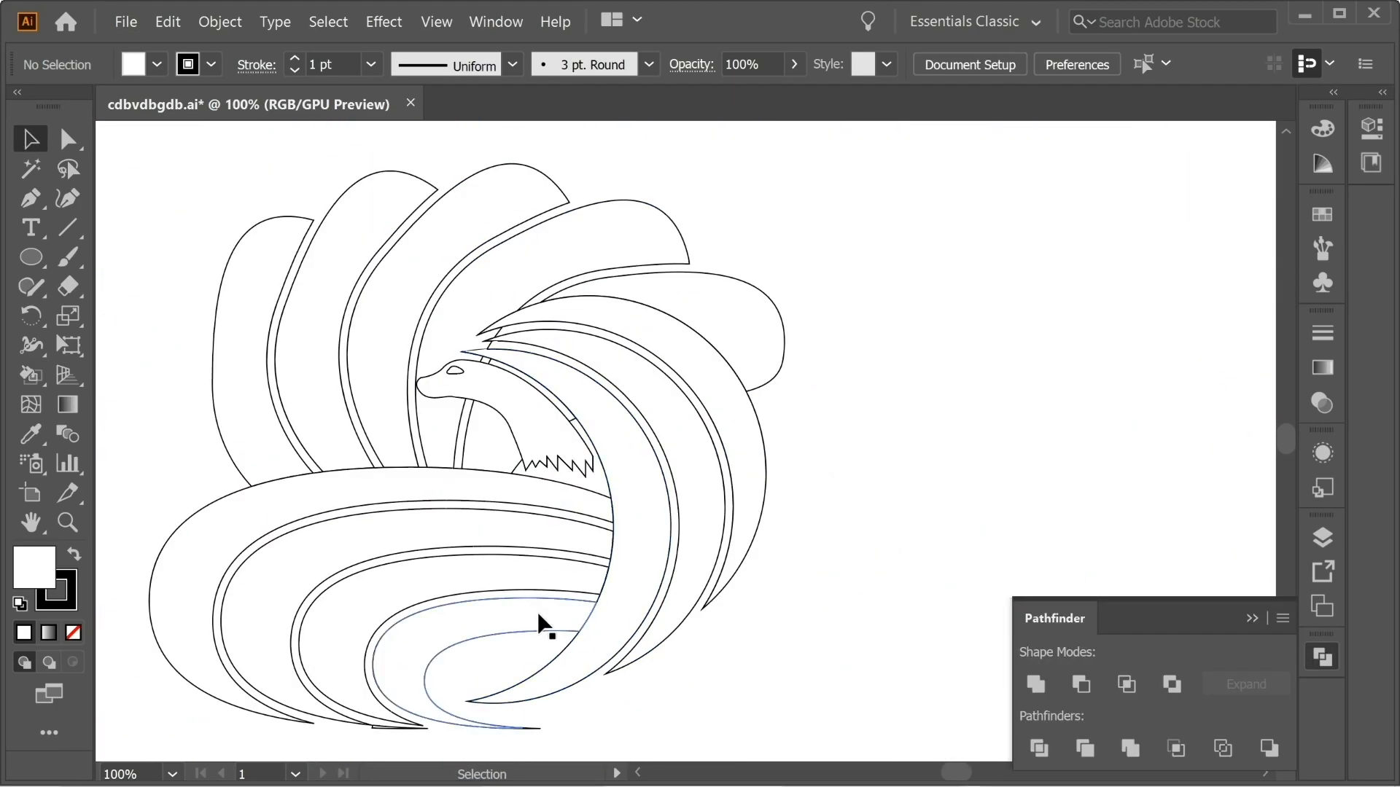
Delete the stray sliver at the lower tip of the nested oval tails.
left_click_drag(730, 516, 805, 494)
left_click_drag(753, 554, 312, 282)
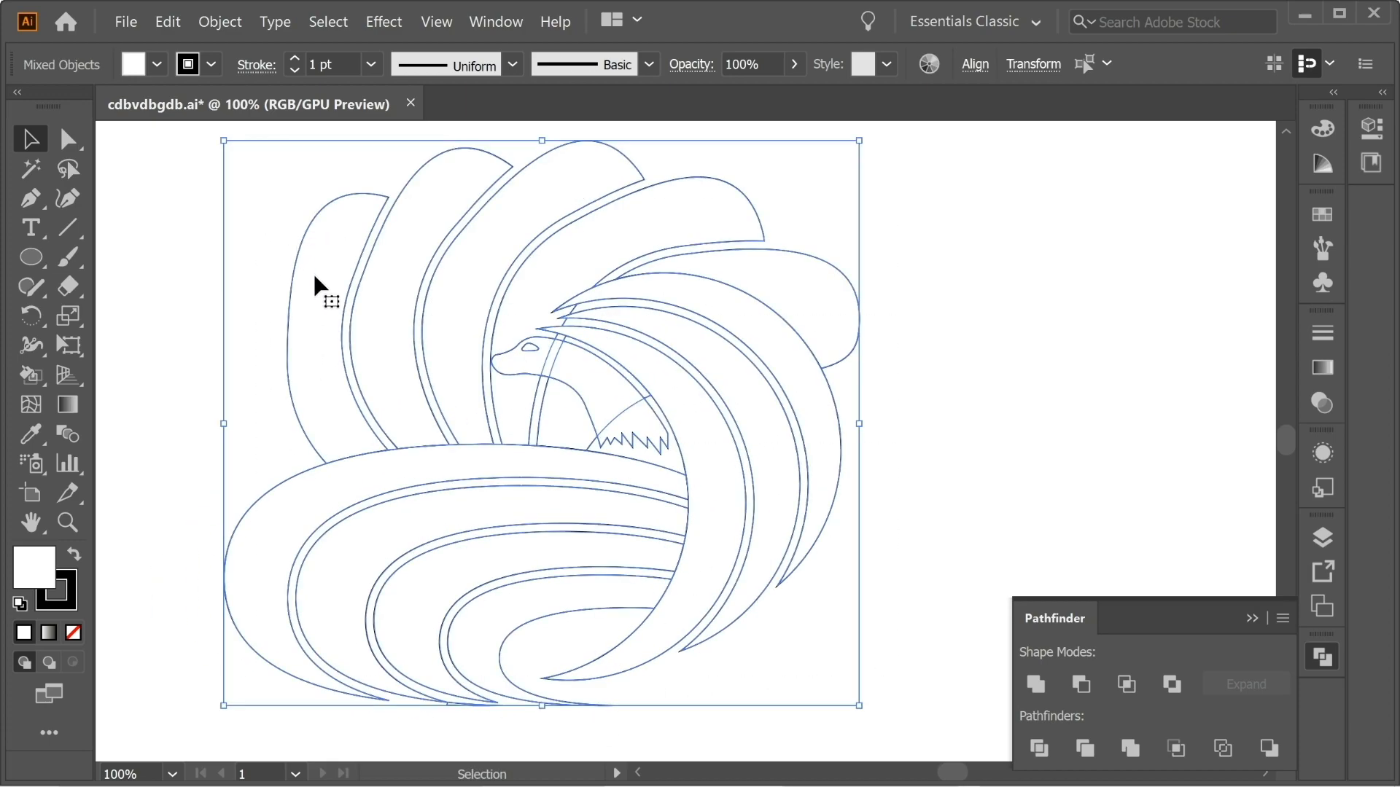
left_click_drag(878, 687, 290, 282)
left_click(973, 550)
left_click(465, 706)
key("Delete")
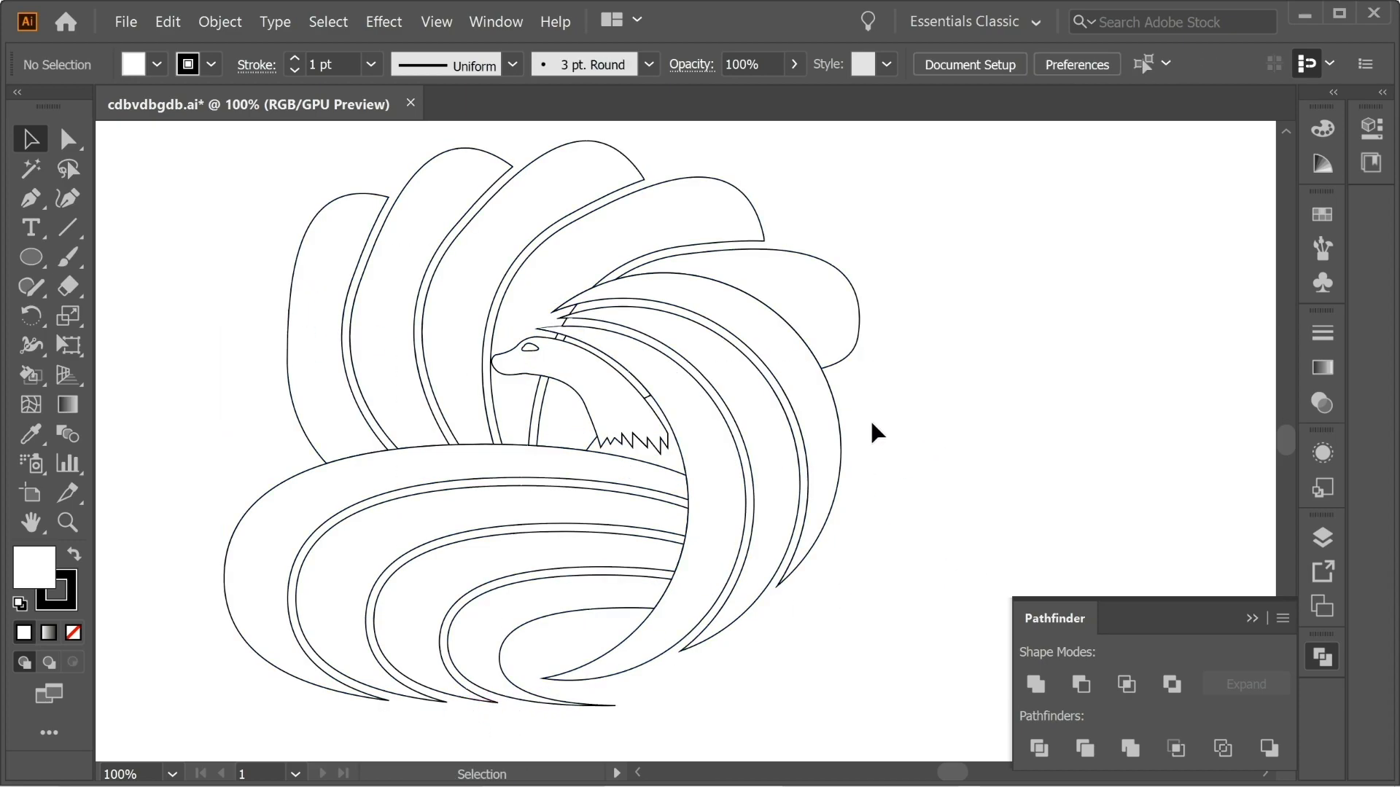
Offset the outermost crescent by 10 px with Miter joins and limit 12, and subtract the outline from the rightmost fan tail.
left_click(751, 338)
left_click(219, 21)
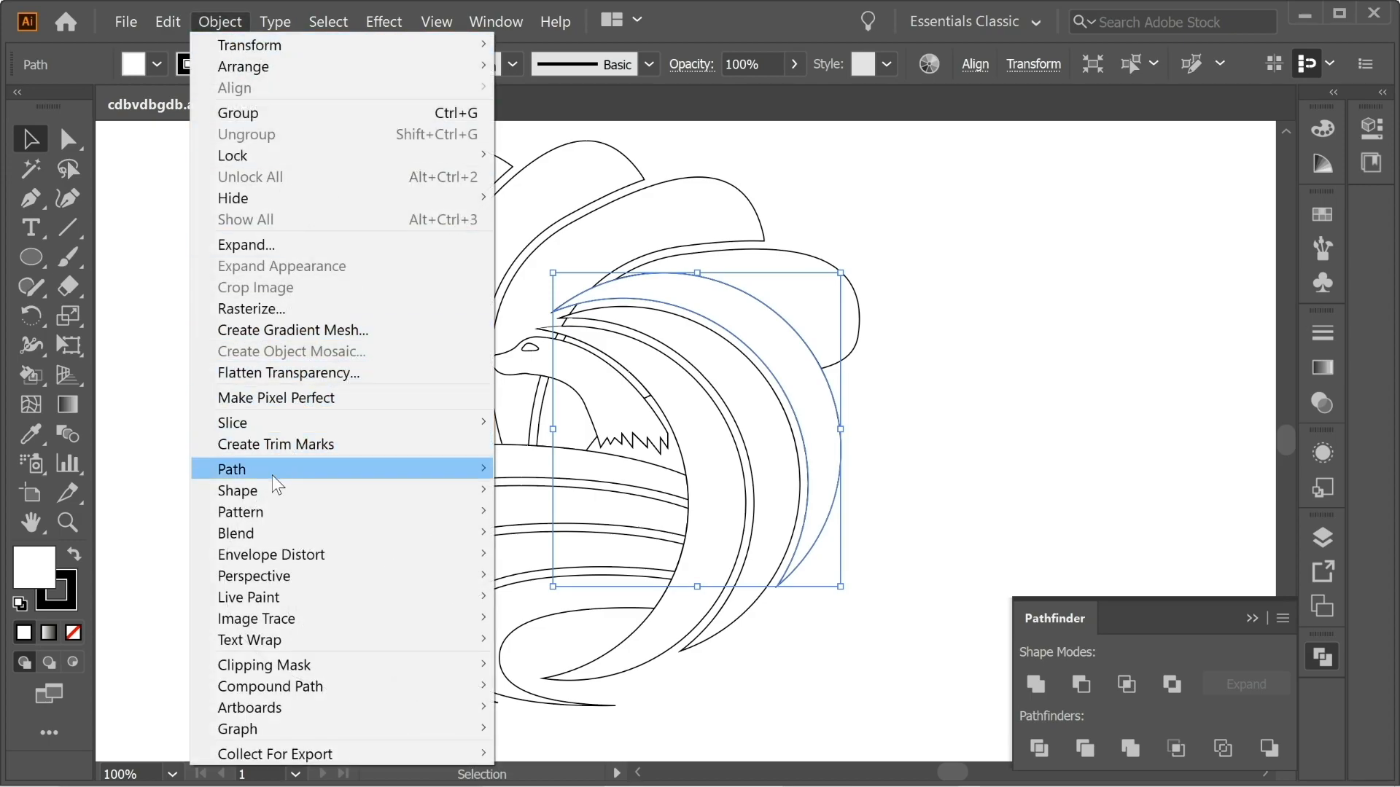
mouse_move(446, 472)
left_click(604, 538)
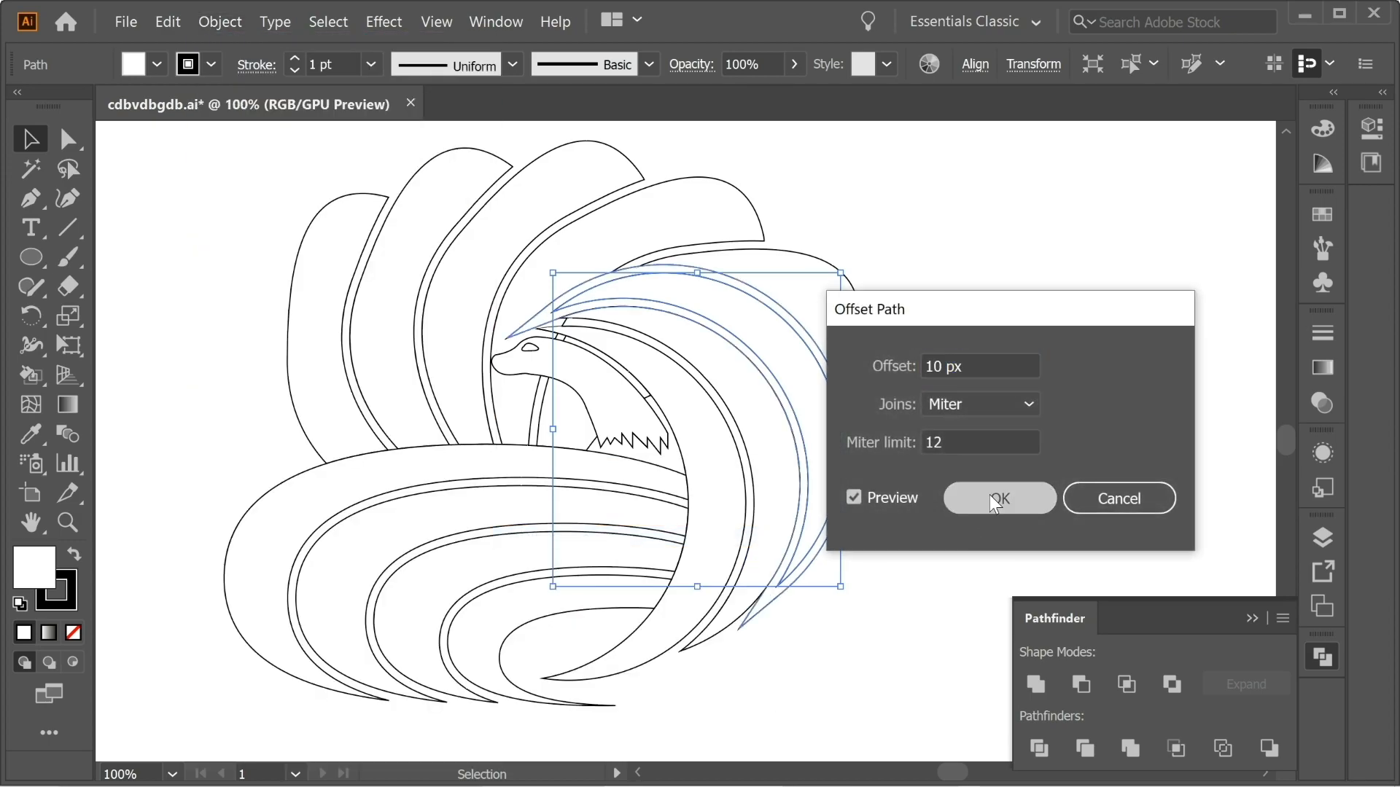
left_click(993, 494)
left_click(802, 297, "shift")
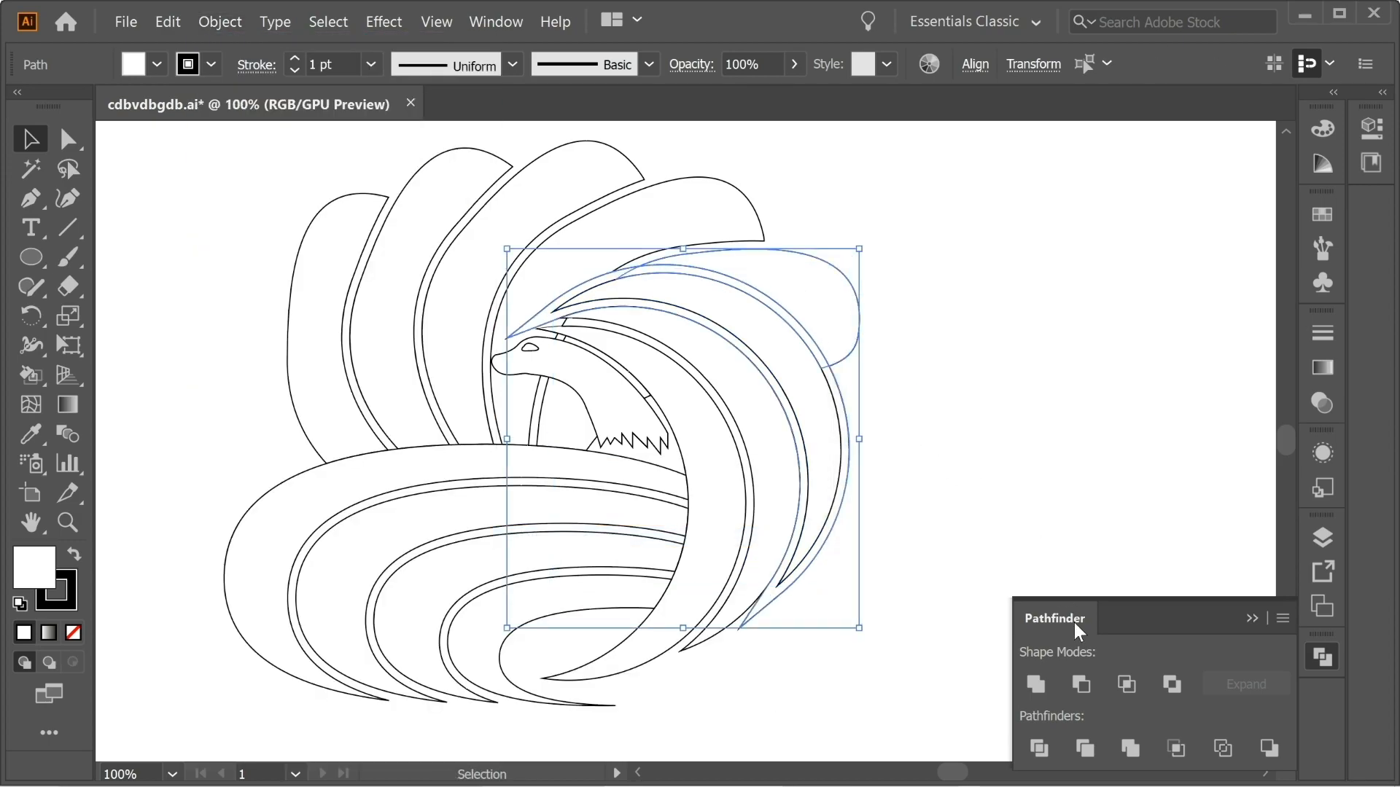
left_click(1081, 685)
left_click(911, 532)
Offset the fox's head by 10 px and subtract the outline from the tail piece behind the neck.
left_click(587, 370)
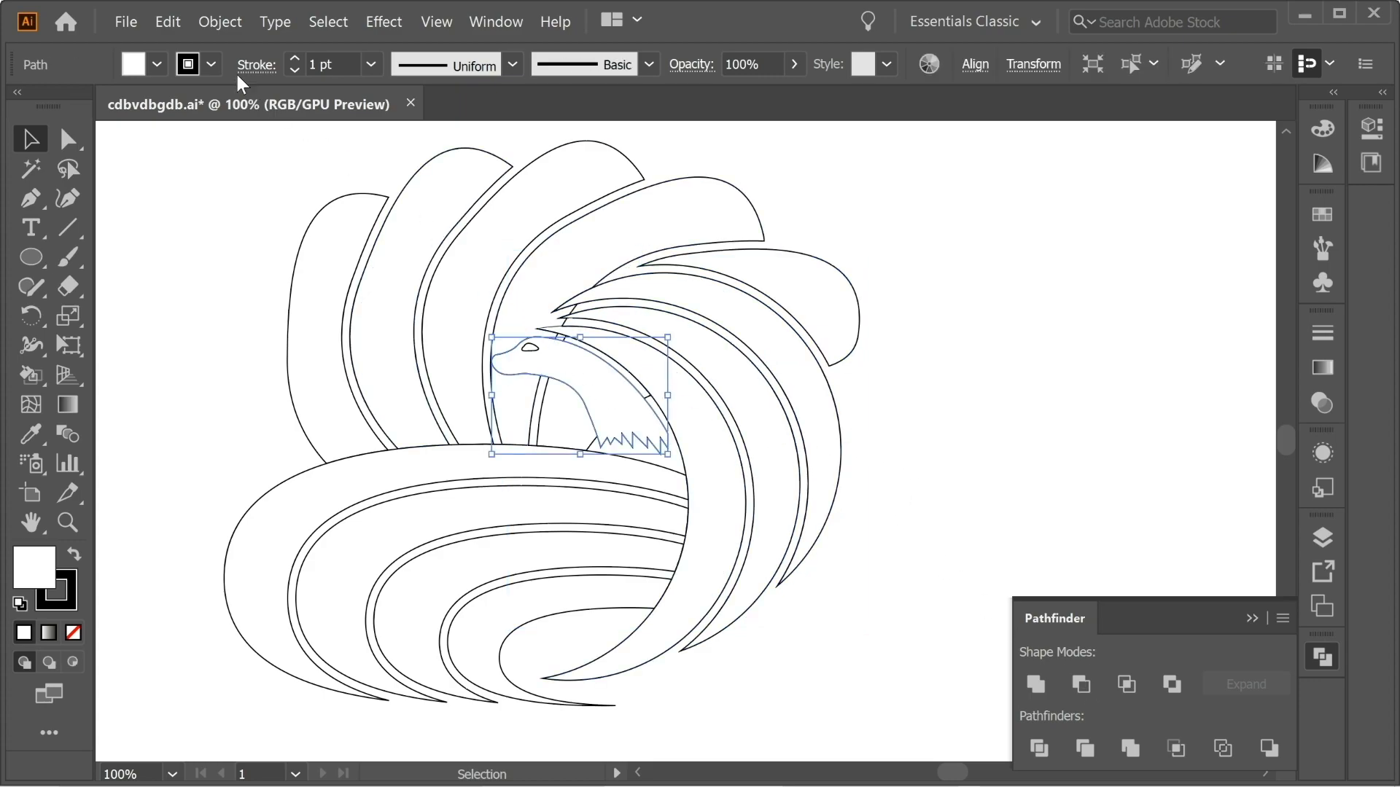
left_click(220, 21)
mouse_move(240, 469)
left_click(559, 537)
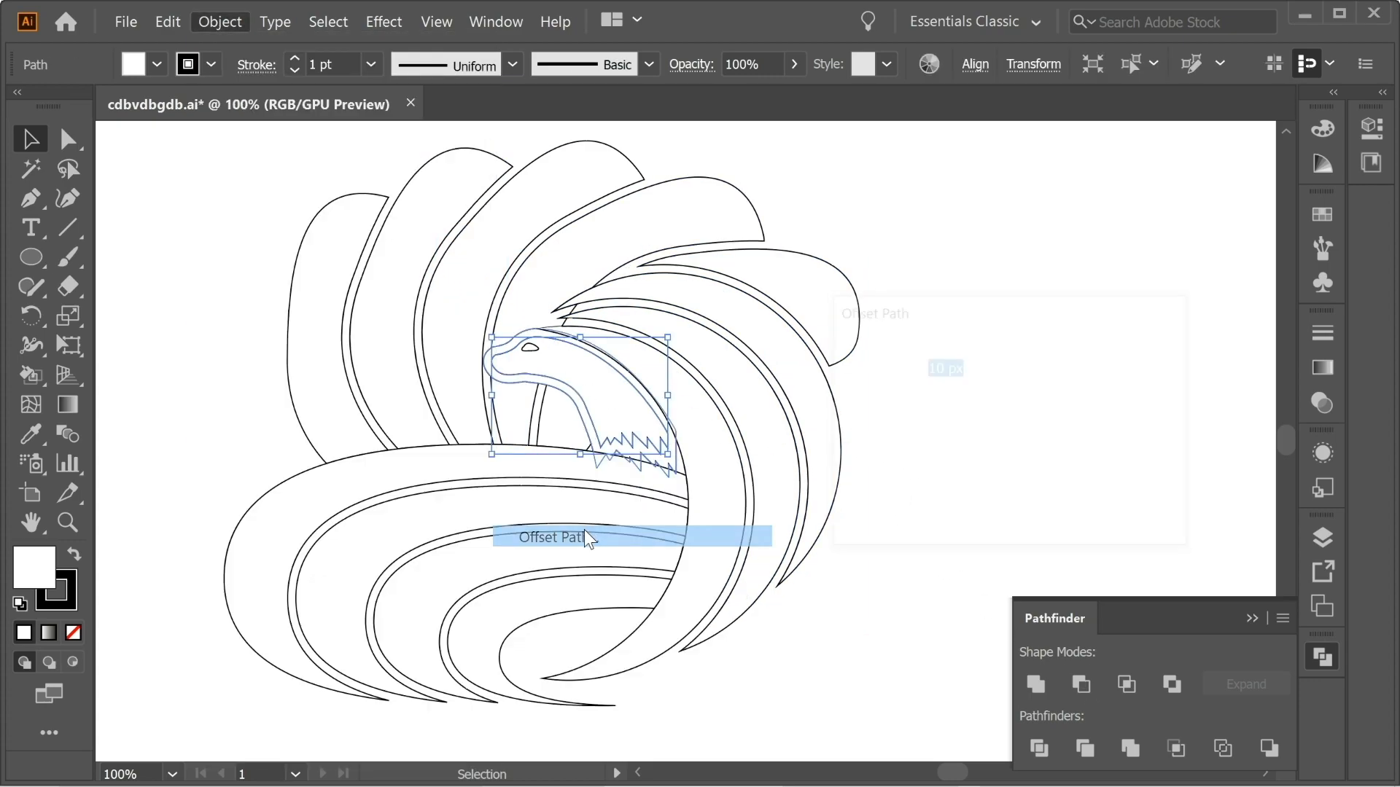
left_click(999, 498)
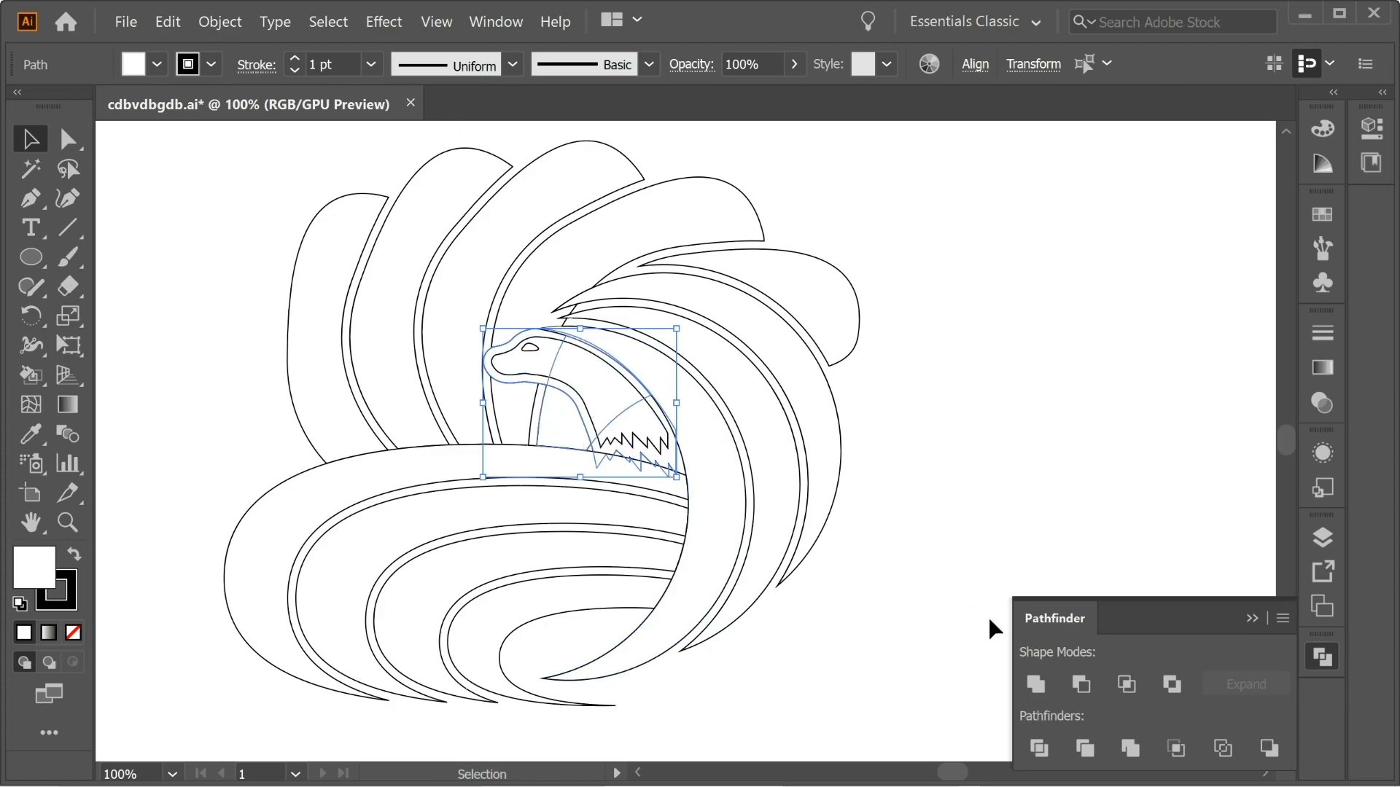
left_click(1078, 685)
left_click(904, 561)
Offset the head again by 10 px and subtract the outline from the fan tail behind the snout with Minus Front.
left_click(602, 382)
left_click(220, 22)
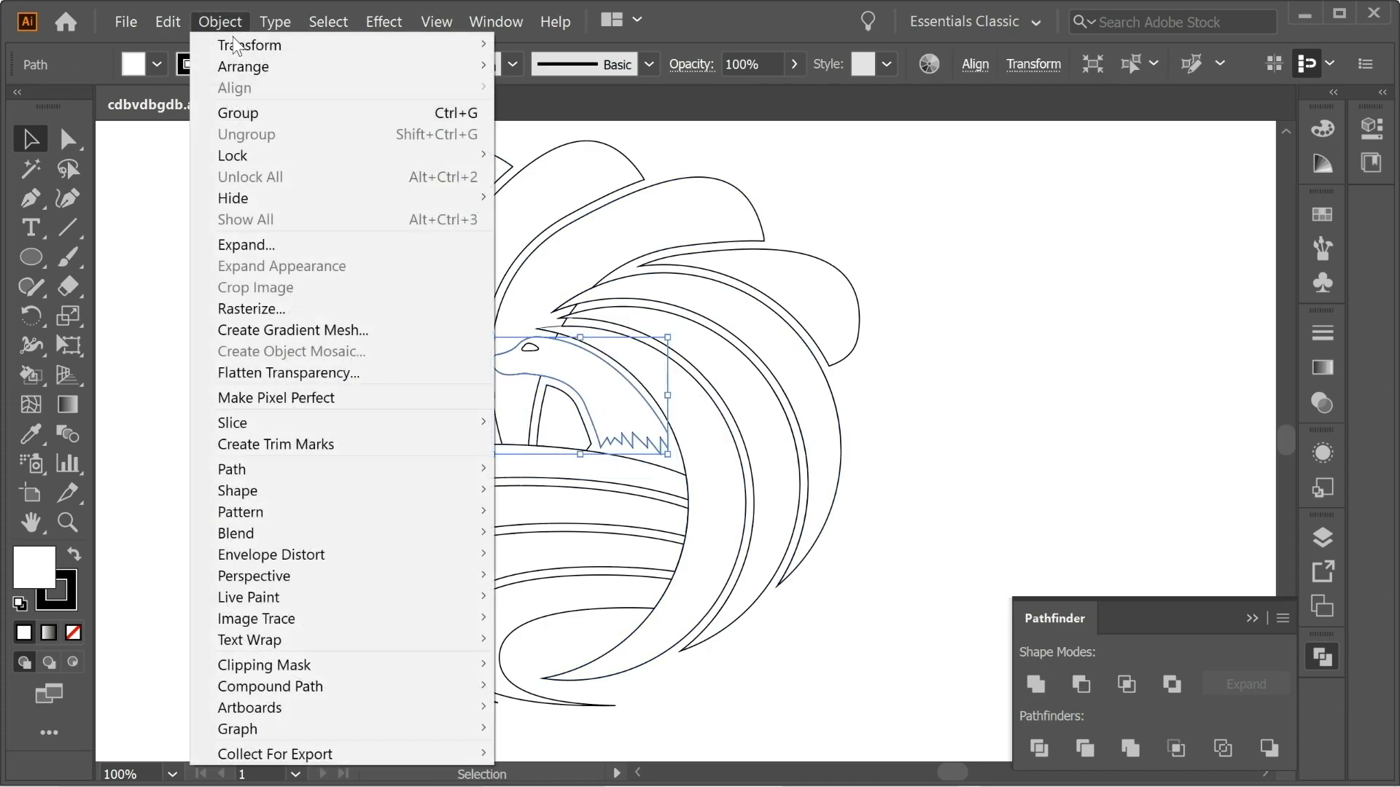
mouse_move(302, 474)
left_click(576, 538)
left_click(991, 496)
left_click(610, 400, "shift")
left_click(1079, 687)
left_click(907, 511)
Draw a closed Pen shape over the head's top and the crescent tips, curving its upper edge from the tail to the forehead.
left_click_drag(574, 341, 600, 356)
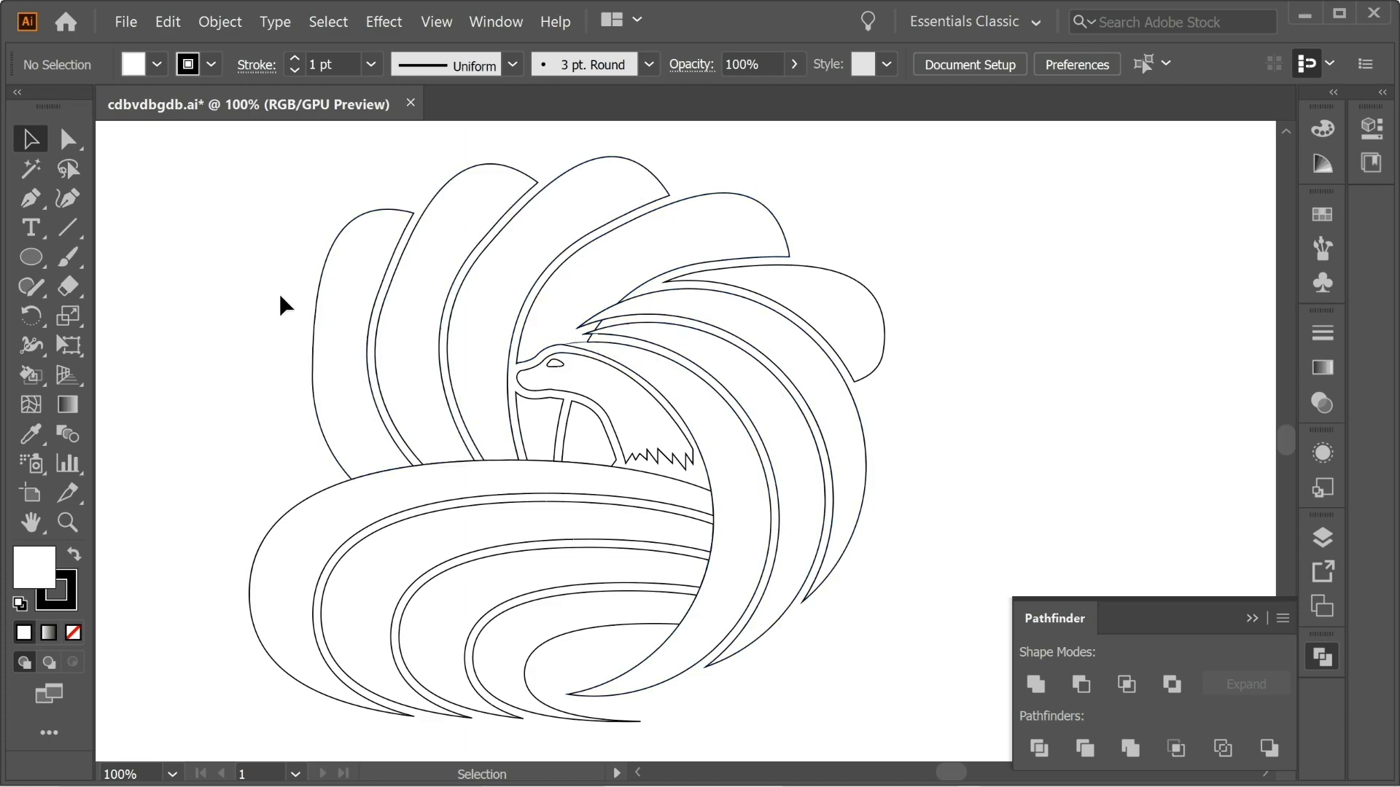
key("ctrl+plus")
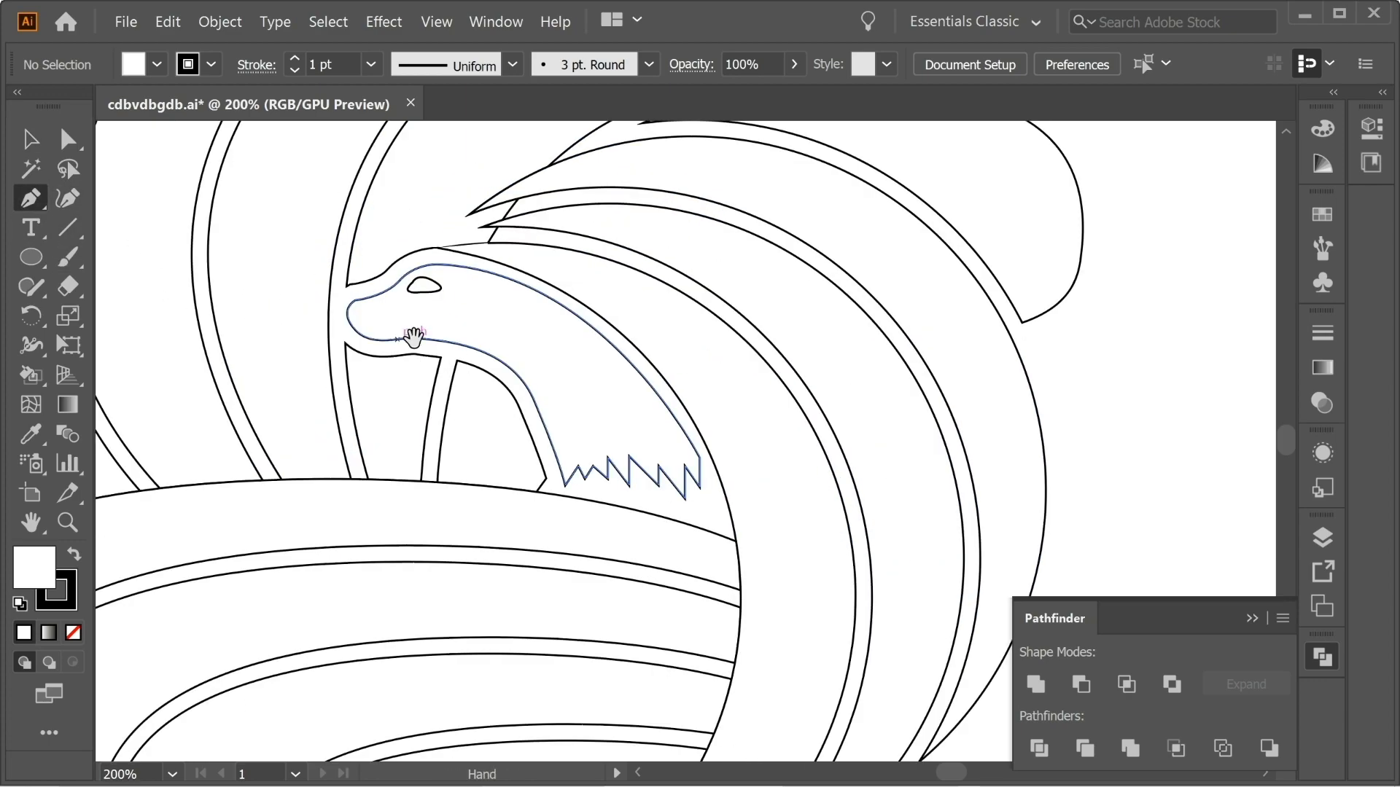
left_click_drag(406, 337, 444, 388)
left_click(622, 189)
left_click(457, 269)
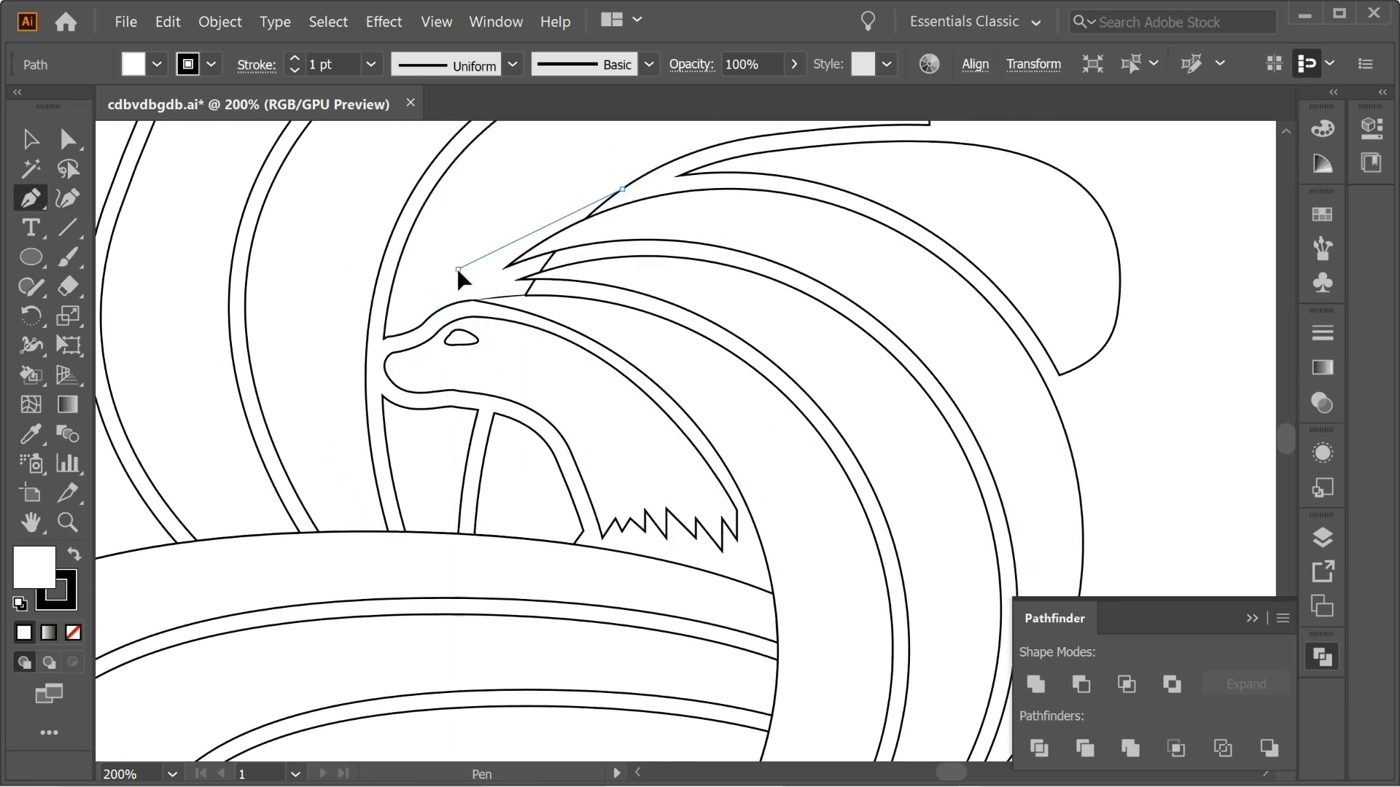
left_click_drag(427, 320, 414, 358)
left_click(718, 367)
left_click(690, 228)
left_click_drag(622, 189, 633, 191)
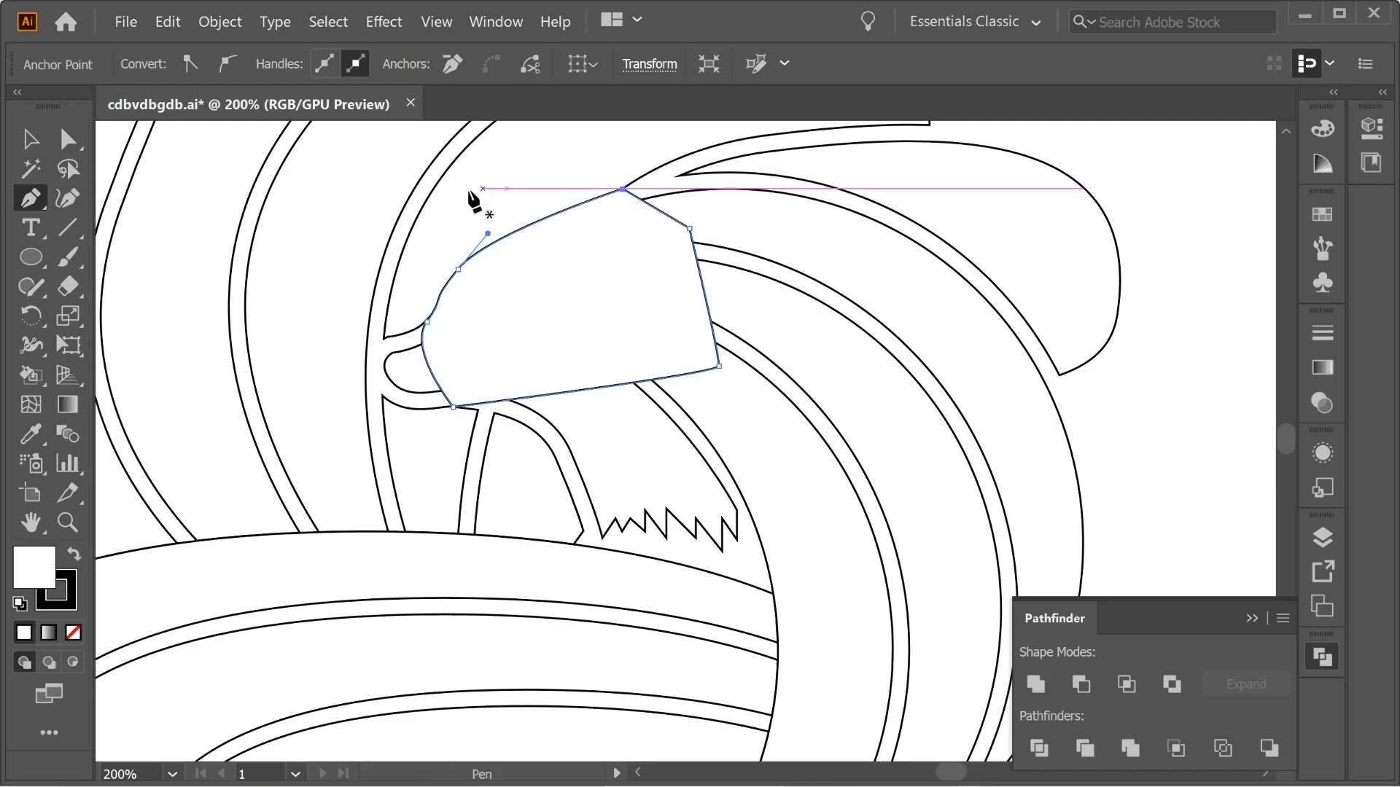
Ungroup the fan tail behind the head and subtract the pen-drawn shape from its upper piece with Minus Front.
left_click(35, 144)
left_click(490, 175)
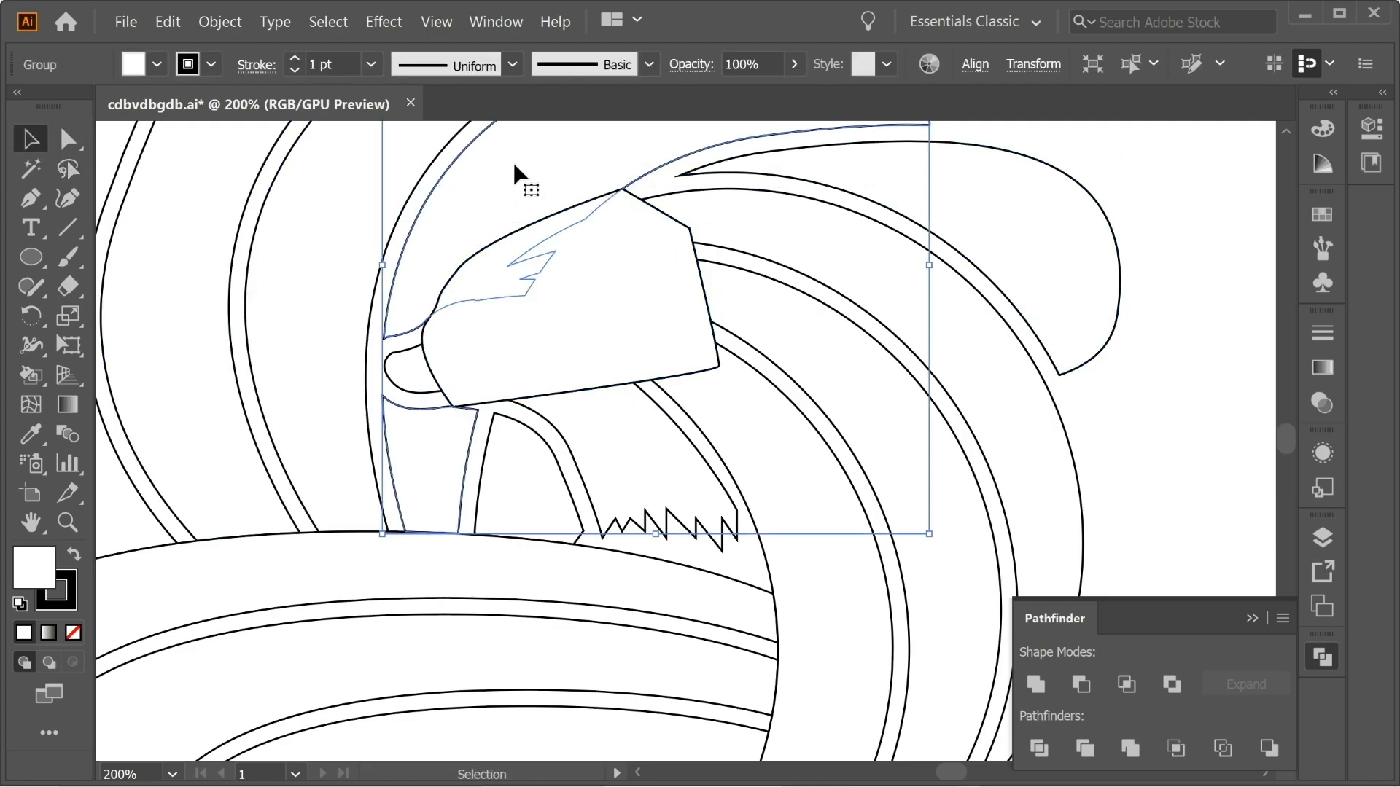
key("a")
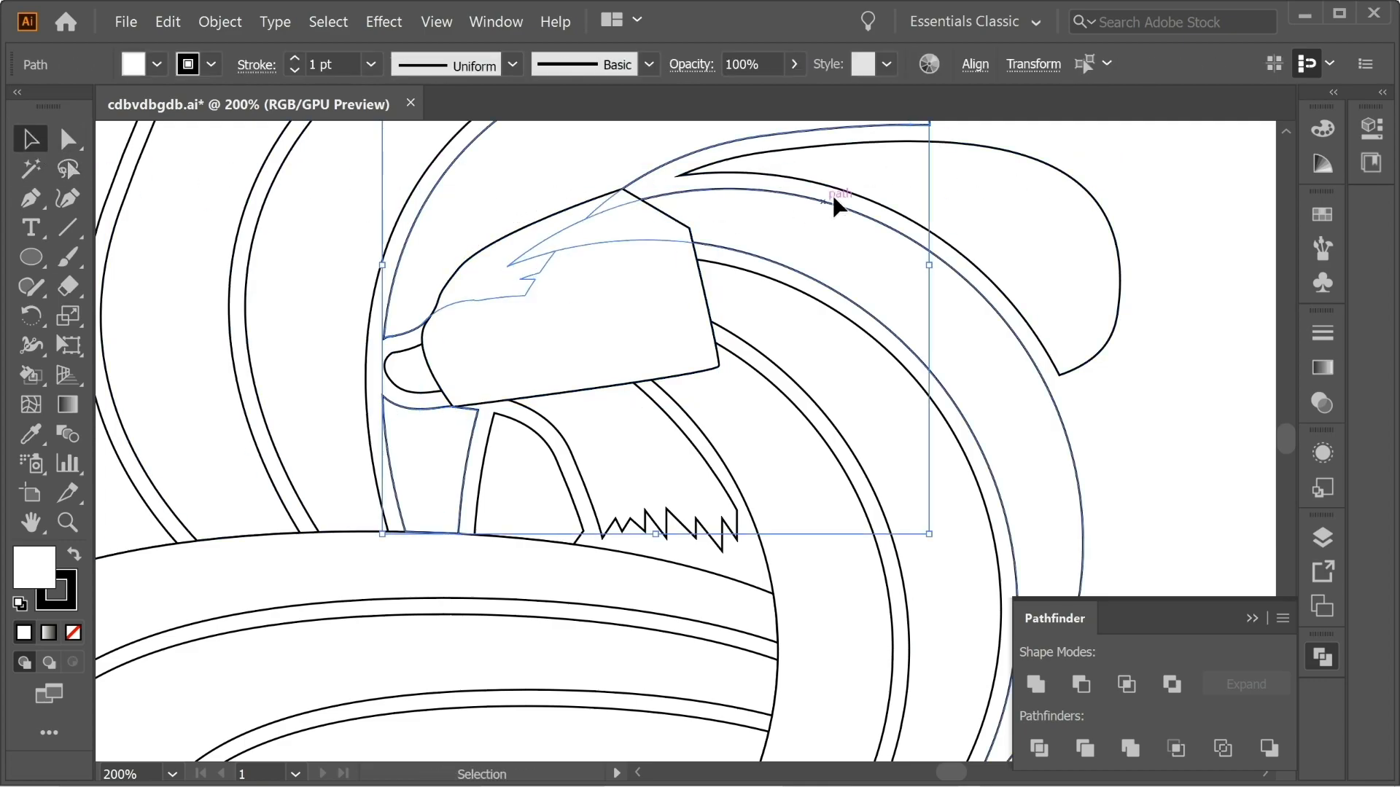
left_click(994, 209)
left_click(583, 270)
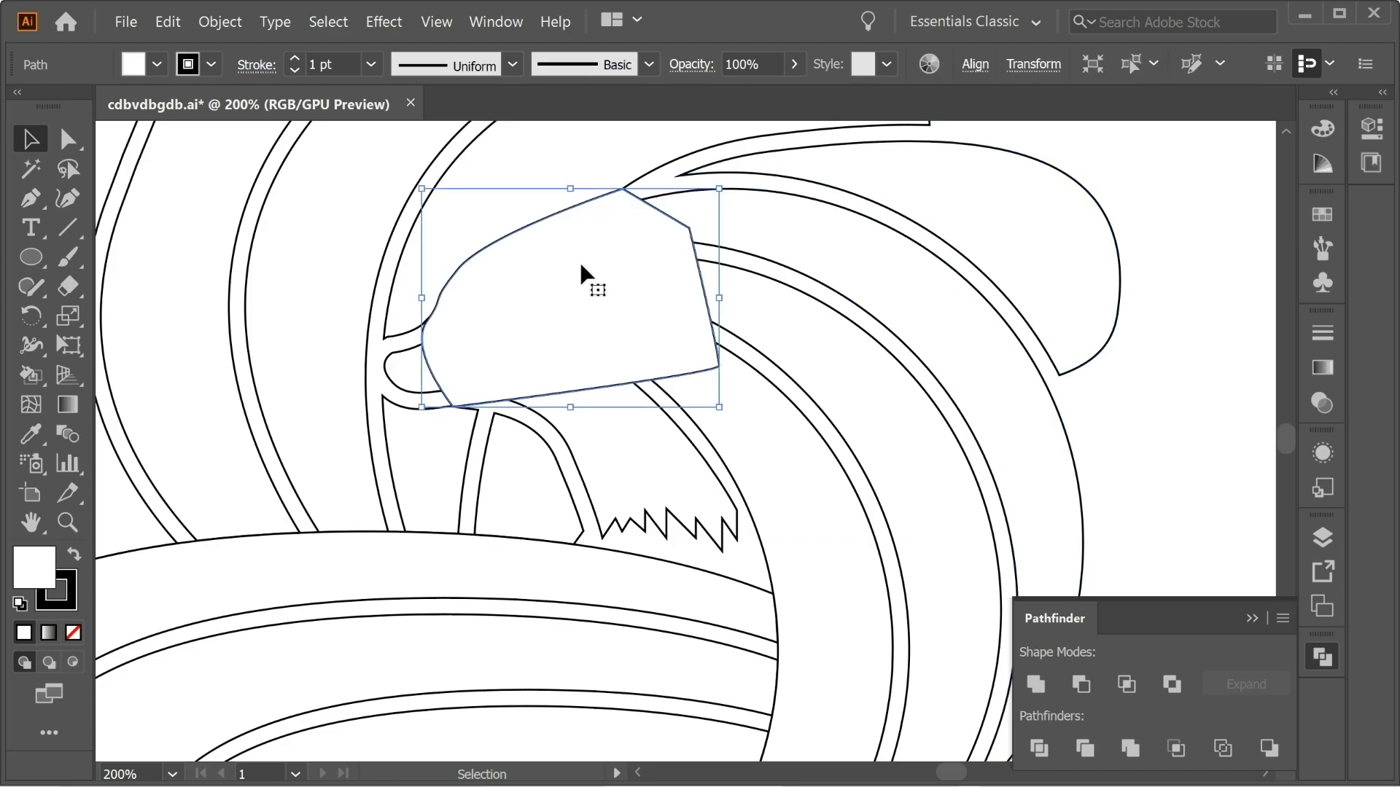
left_click(536, 158, "shift")
left_click(1081, 684)
left_click(1086, 417)
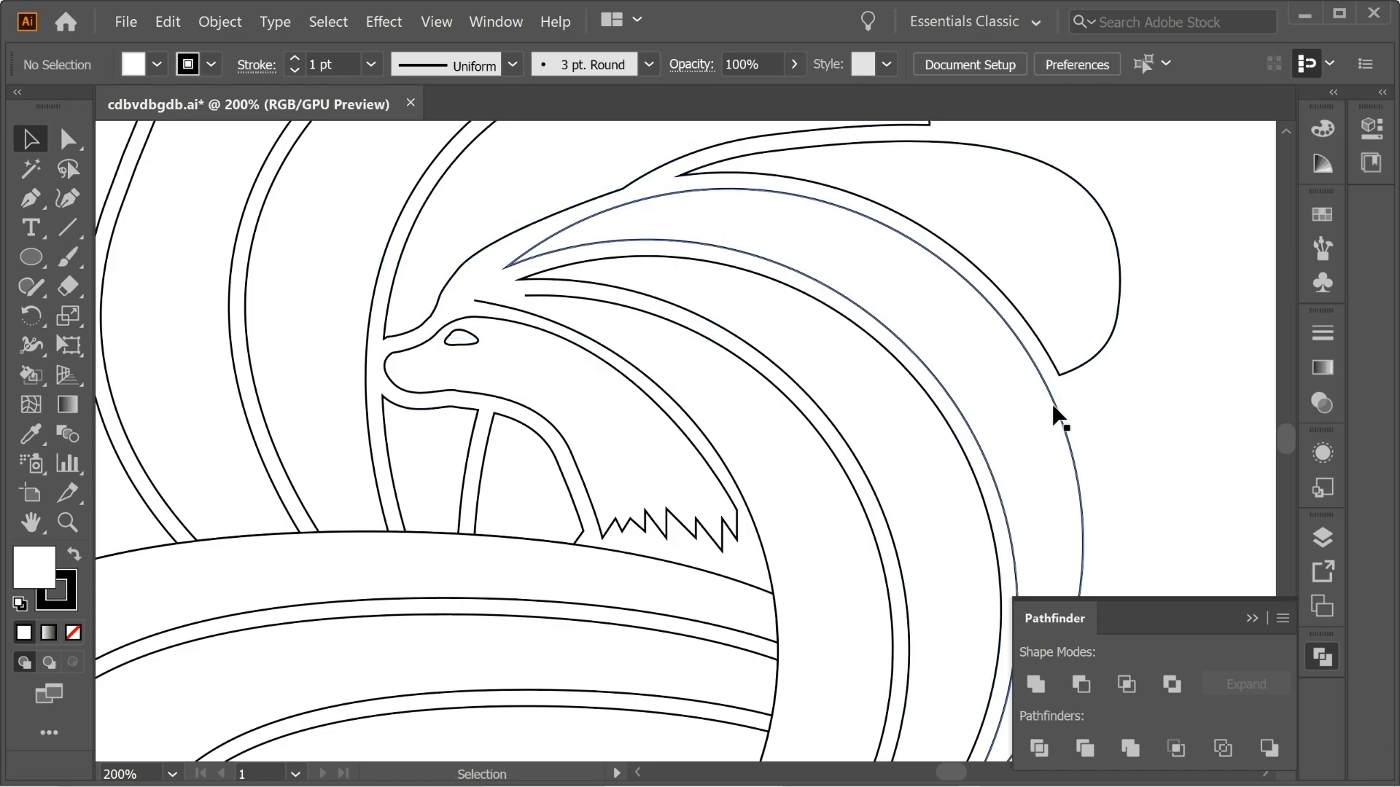
Close the open tip of the innermost crescent above the fox's eye with a short Pen segment.
left_click(475, 300)
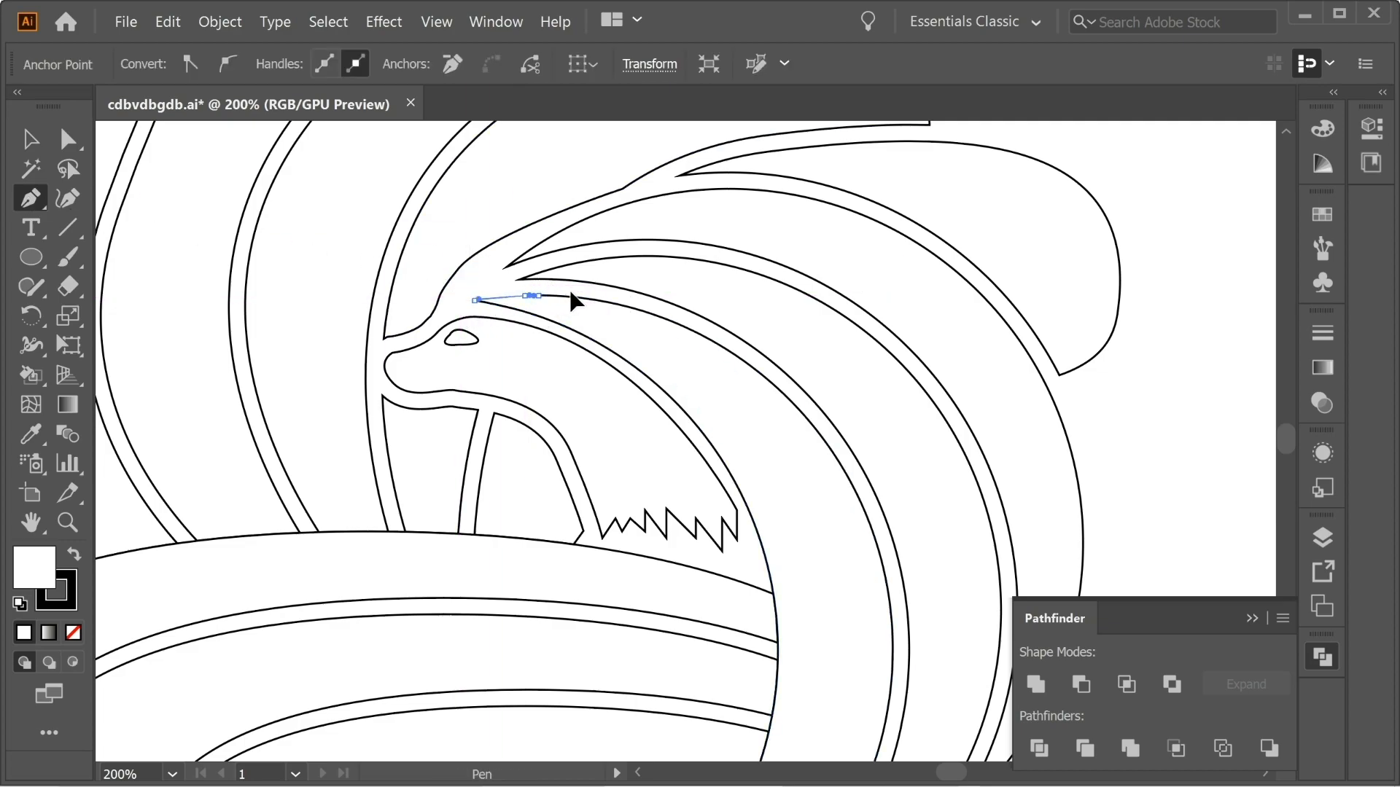
left_click(32, 138)
left_click(458, 249)
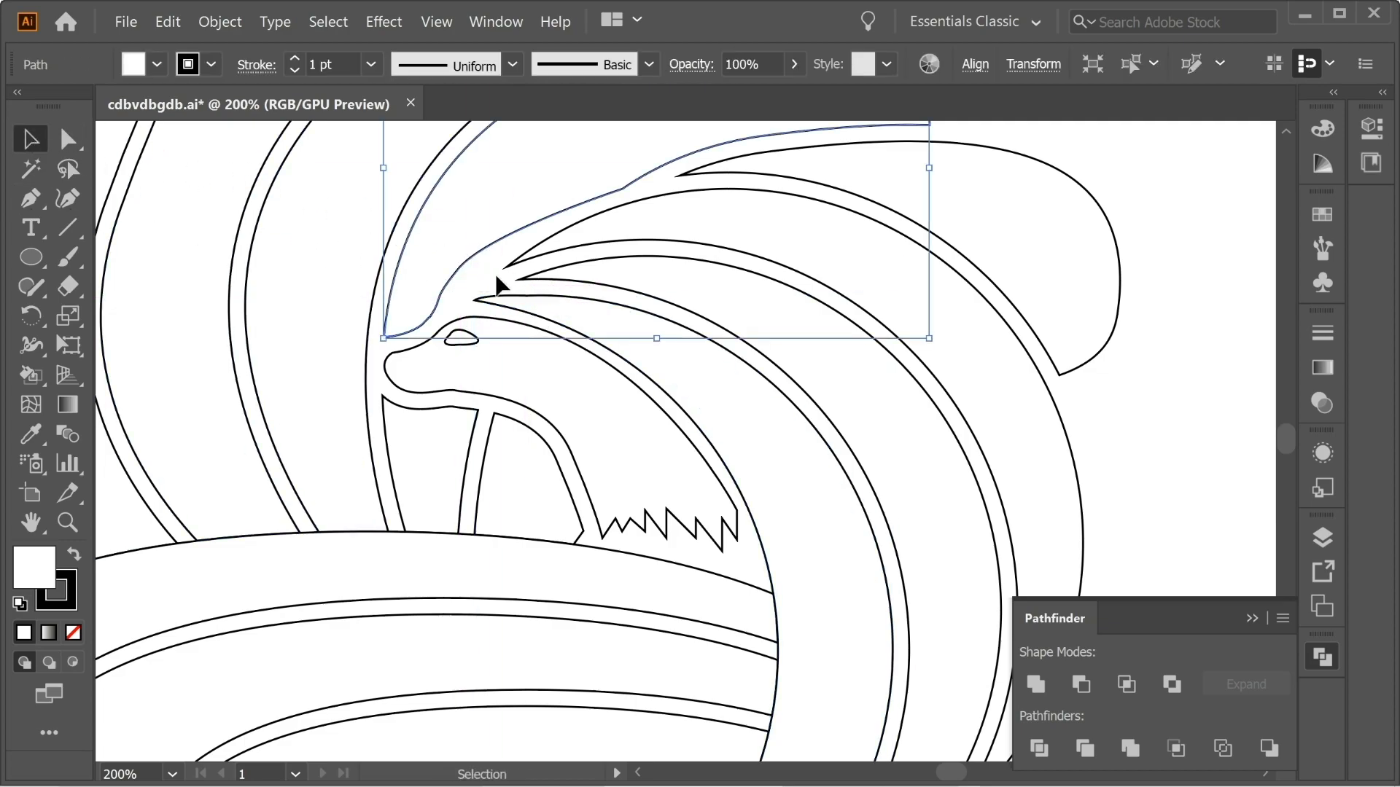
Offset the uppermost nested oval and subtract the outline from the body piece under the fox's neck with Minus Front.
key("ctrl+minus")
key("ctrl+minus")
left_click_drag(542, 307, 501, 198)
left_click(816, 280)
left_click_drag(789, 405, 784, 302)
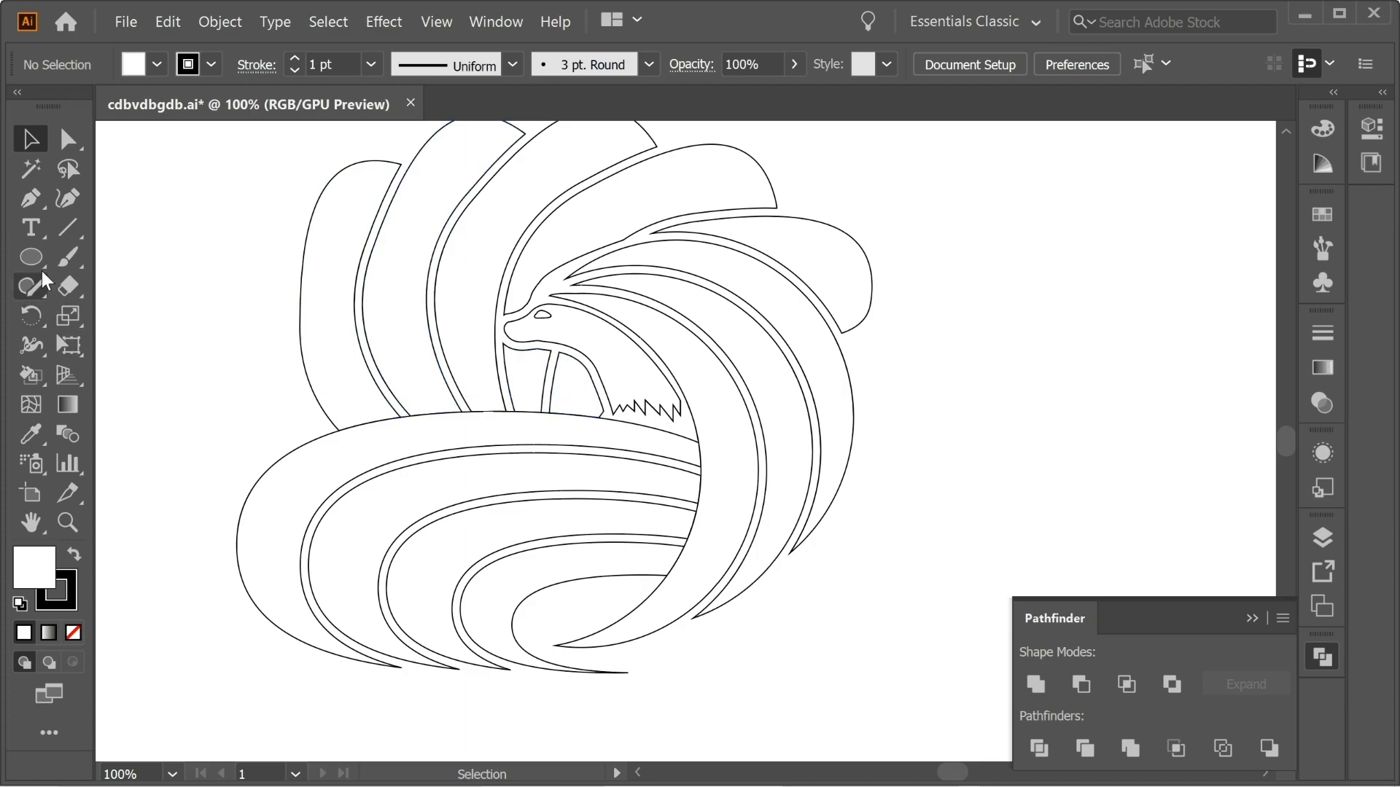
left_click(567, 438)
left_click(219, 21)
mouse_move(297, 468)
left_click(594, 536)
left_click(956, 493)
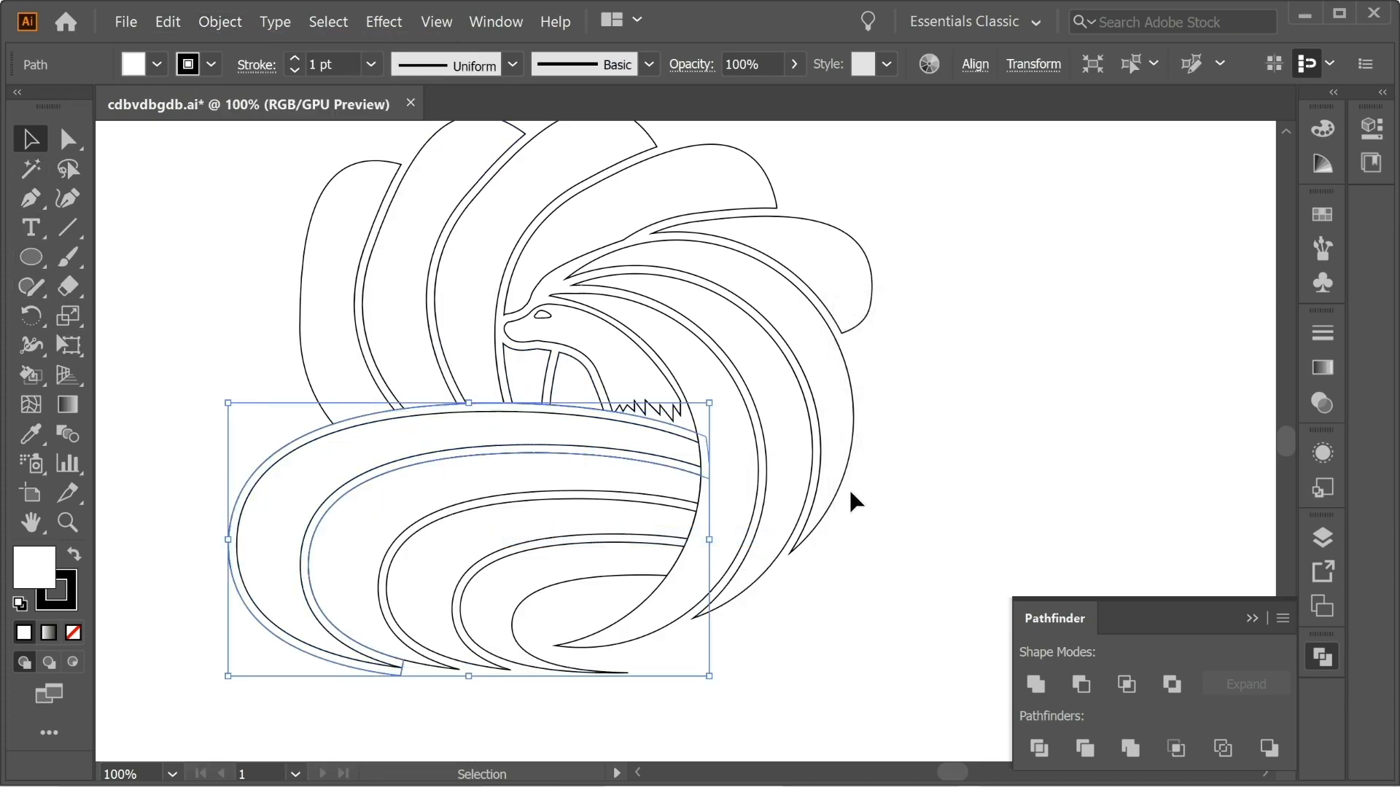
left_click(573, 384, "shift")
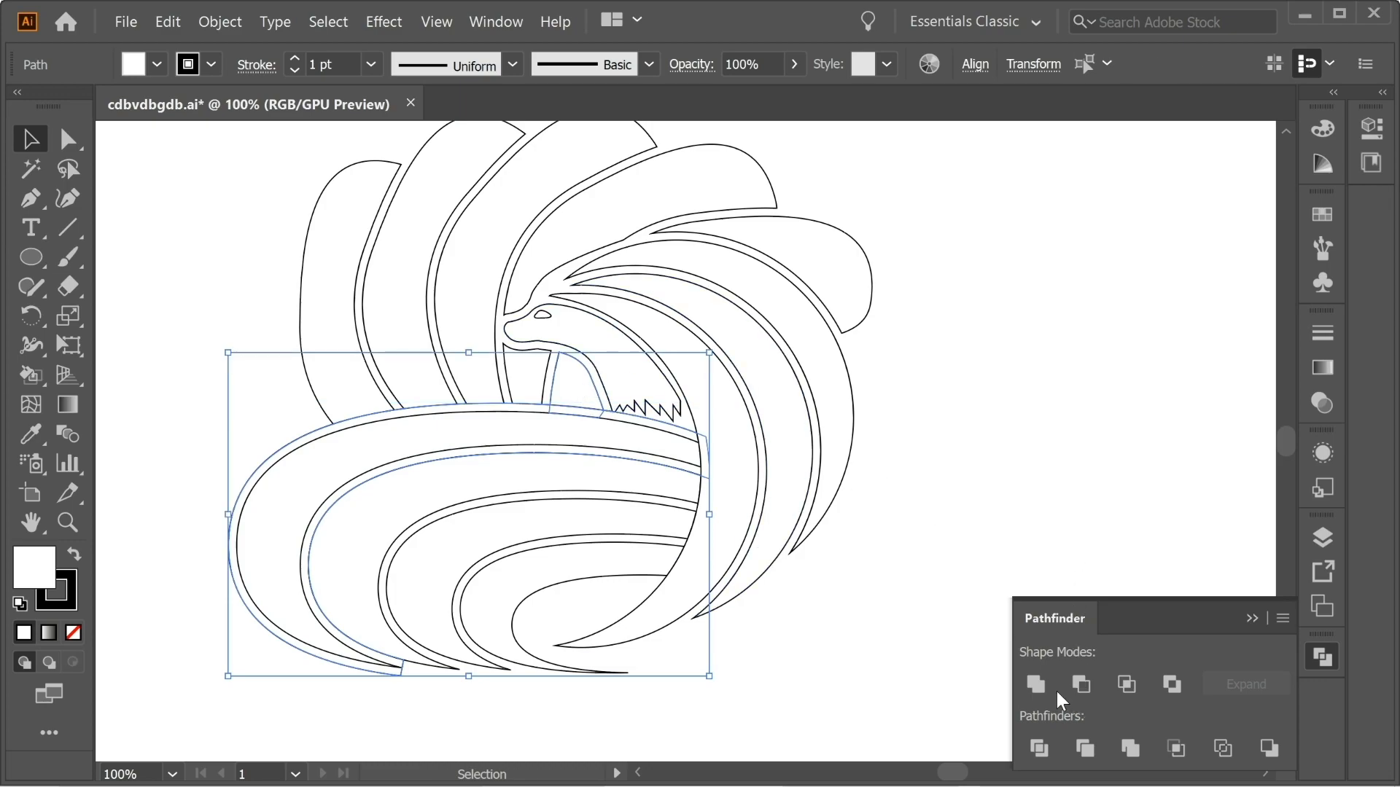
left_click(1081, 685)
left_click(906, 499)
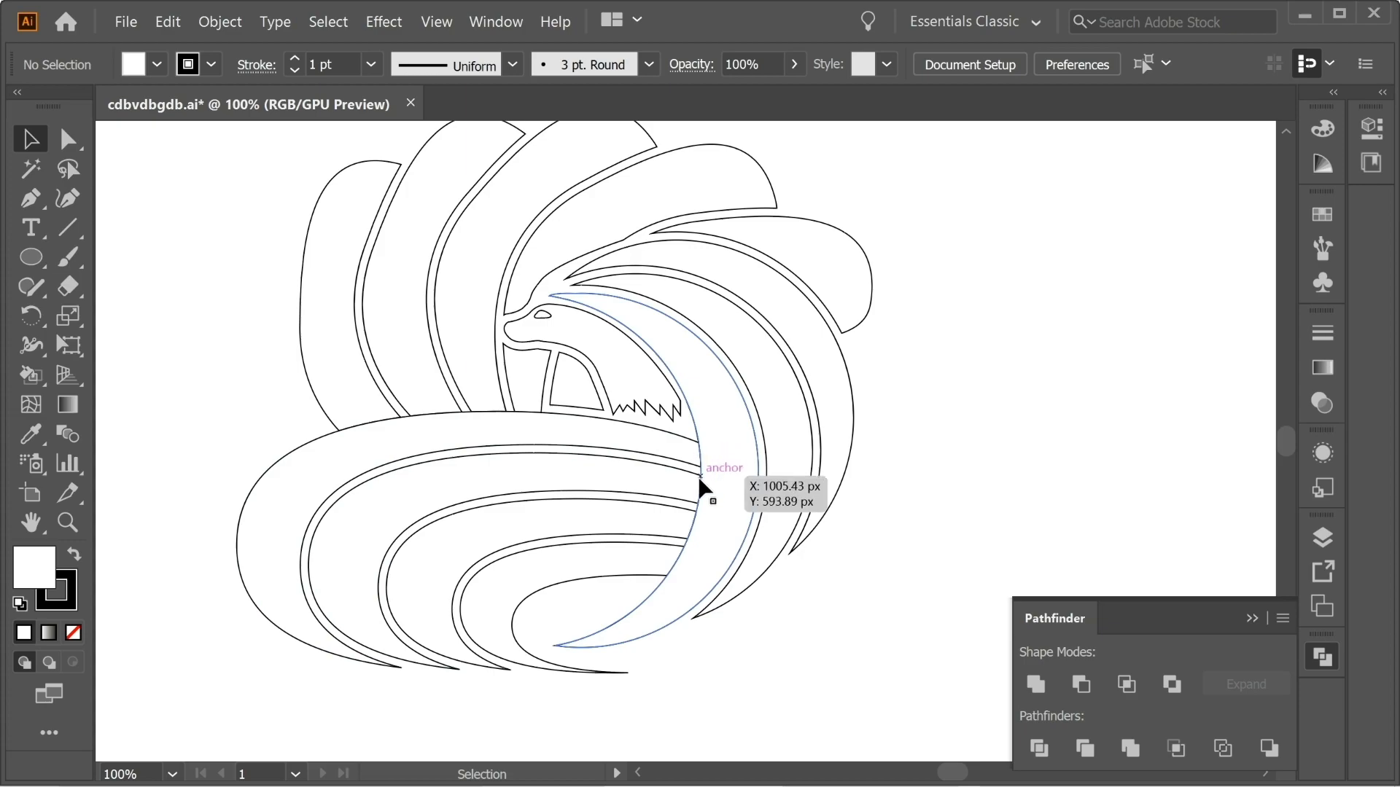
Offset the uppermost oval again and subtract the outline from the third fan tail, counted from the left, with Minus Front.
left_click(727, 408)
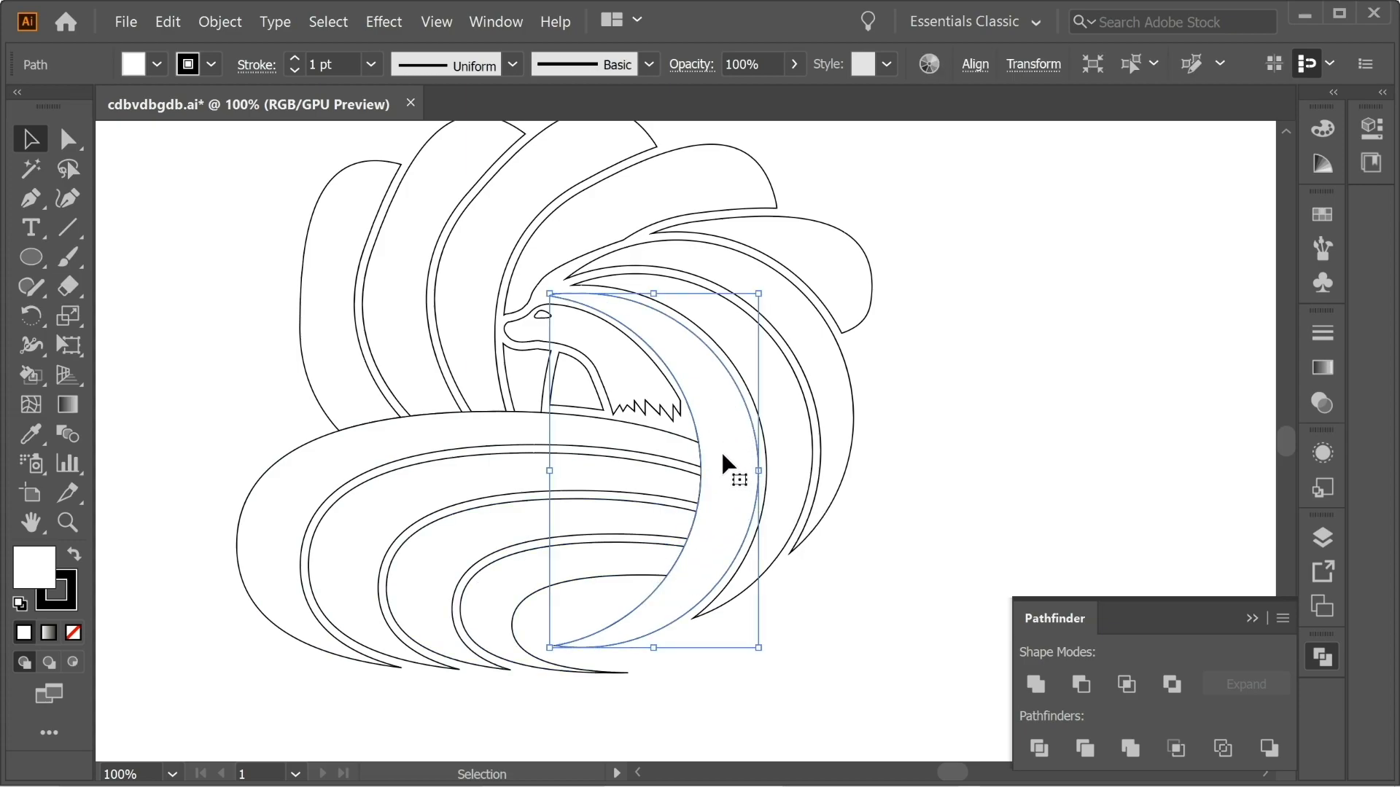
left_click(385, 301)
left_click(422, 431)
left_click(220, 22)
left_click(556, 537)
left_click(1038, 526)
left_click(467, 313, "shift")
left_click(1081, 685)
Offset the uppermost oval twice more and subtract the outlines from the remaining fan tails, including the outermost left one, with Minus Front.
left_click(422, 431)
left_click(220, 21)
left_click(556, 537)
left_click(1072, 687, "shift")
left_click(422, 431)
left_click(220, 21)
left_click(557, 537)
left_click(1038, 527)
left_click(332, 314, "shift")
left_click(1080, 685)
Offset the innermost crescent and subtract the outlines from the ends of the upper nested ovals with Minus Front.
left_click(727, 408)
left_click(226, 24)
left_click(1080, 685)
left_click(727, 408)
left_click(222, 22)
left_click(616, 537)
left_click(971, 506)
left_click(1080, 686)
Repeat the innermost crescent's offset and Minus Front on the remaining nested ovals to leave an even gap.
left_click(727, 408)
left_click(222, 22)
left_click(619, 539)
left_click(1080, 685)
left_click(727, 409)
left_click(222, 22)
left_click(621, 539)
left_click(496, 591, "shift")
left_click(1080, 685)
left_click(941, 539)
Select the whole fox artwork and turn it into a Live Paint group.
left_click_drag(564, 383, 586, 407)
left_click_drag(923, 696, 264, 247)
left_click(34, 373)
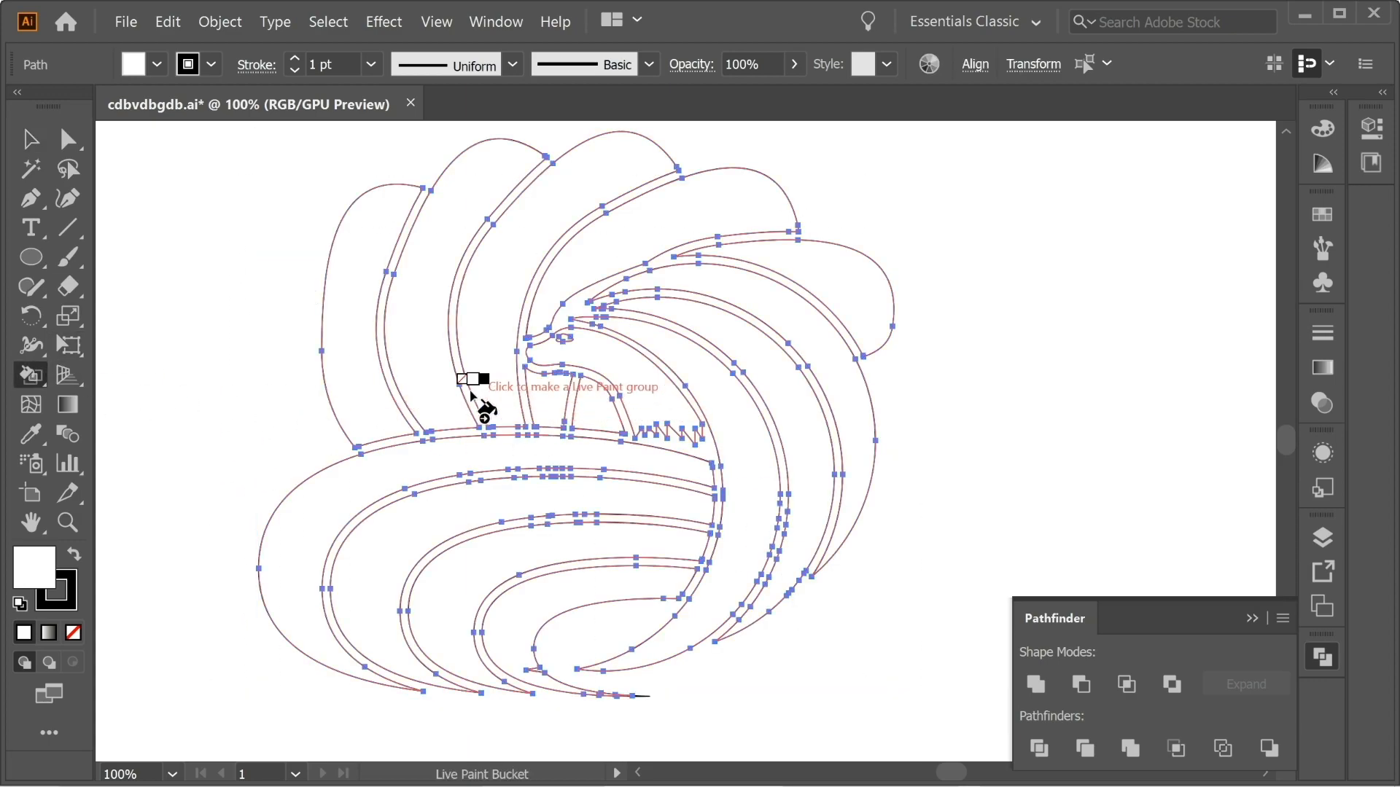
left_click(375, 357)
Sample the red swatch above the artboard and fill the fox's eye with it using Live Paint.
key("ctrl+minus")
key("ctrl+minus")
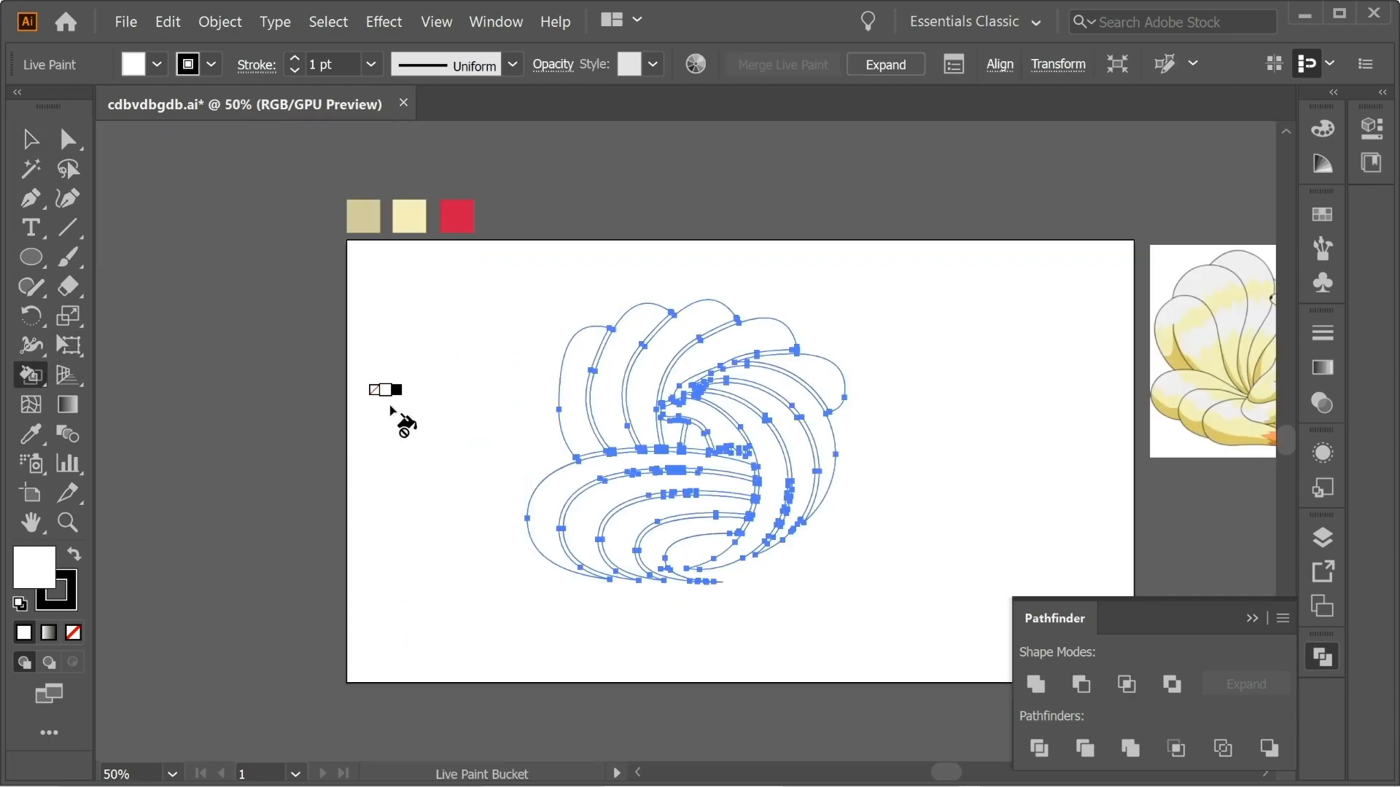
key("v")
left_click(151, 212)
left_click(32, 435)
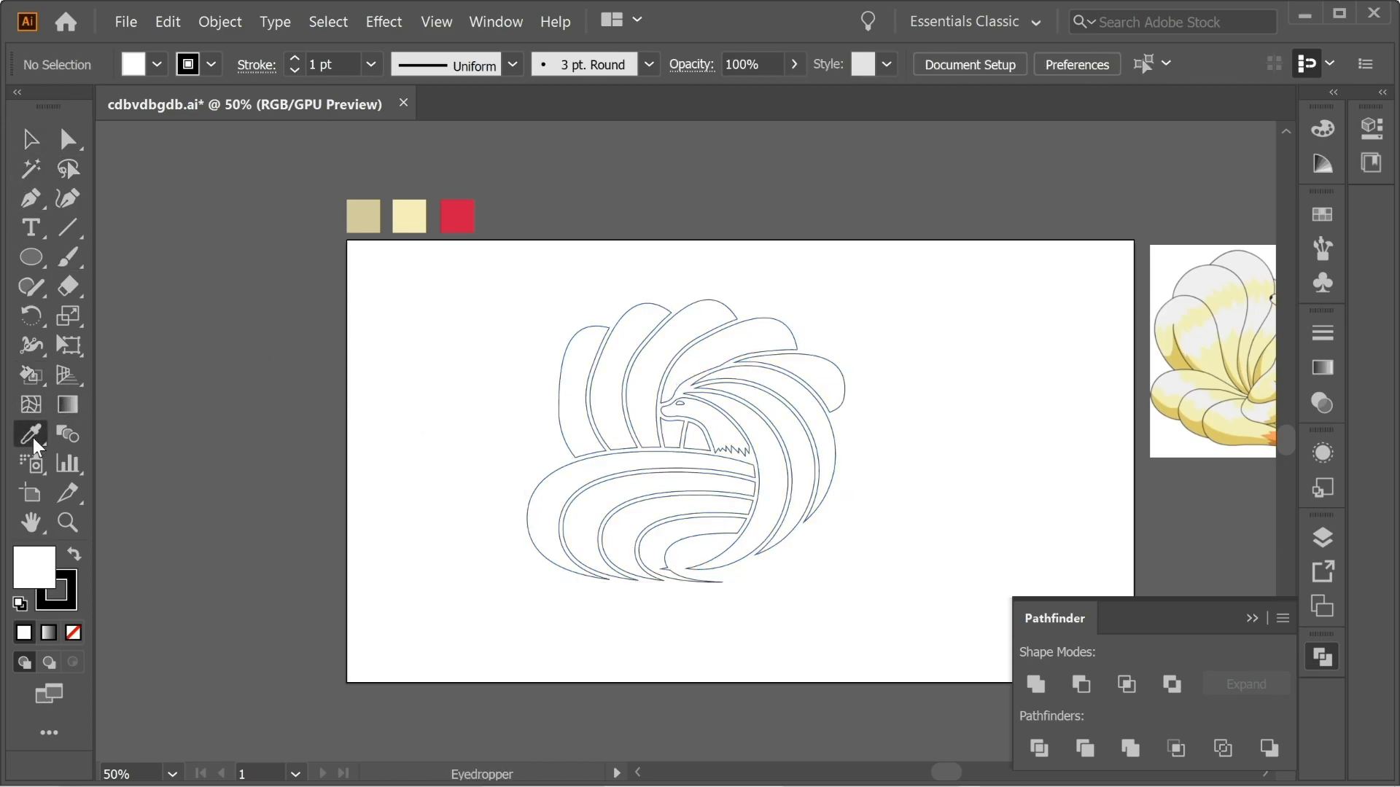
left_click(448, 213)
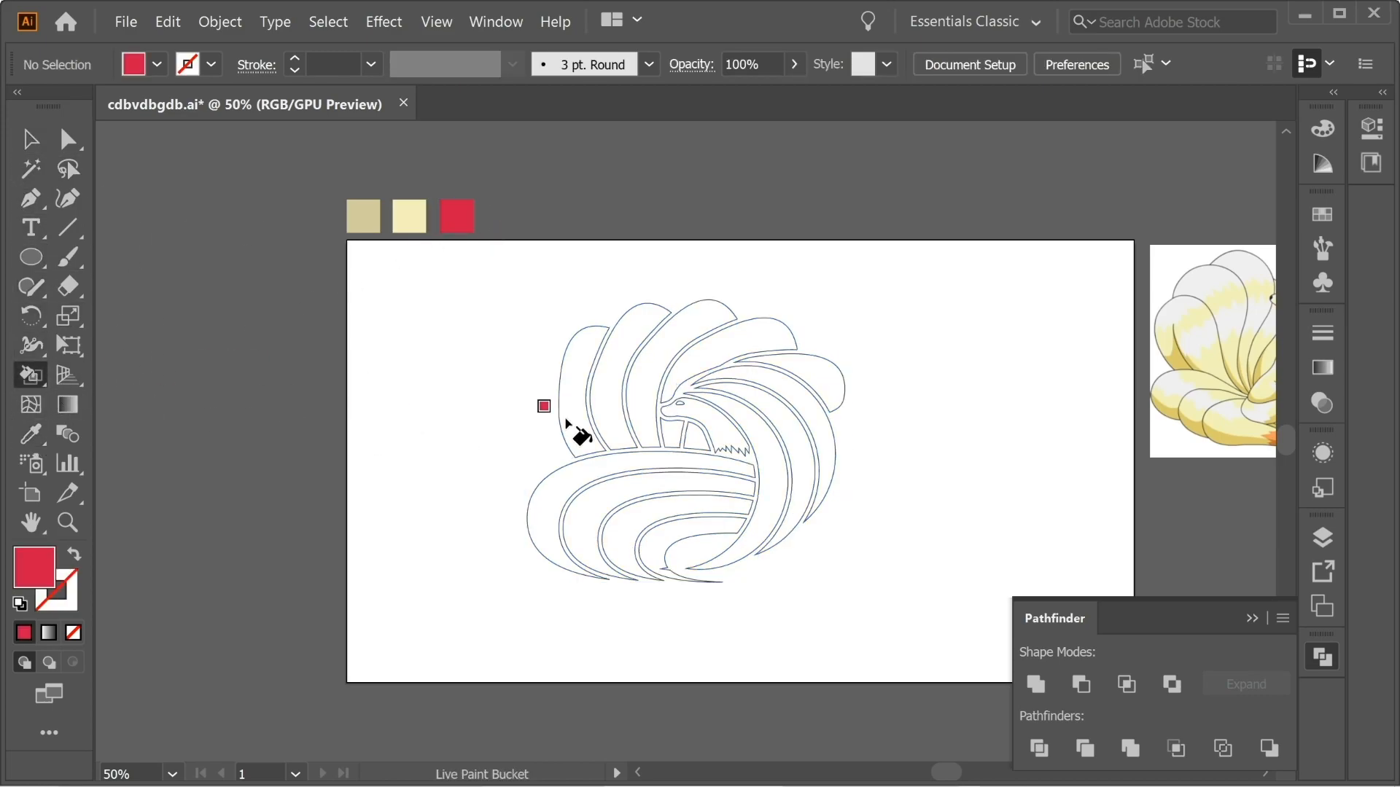
key("ctrl+plus")
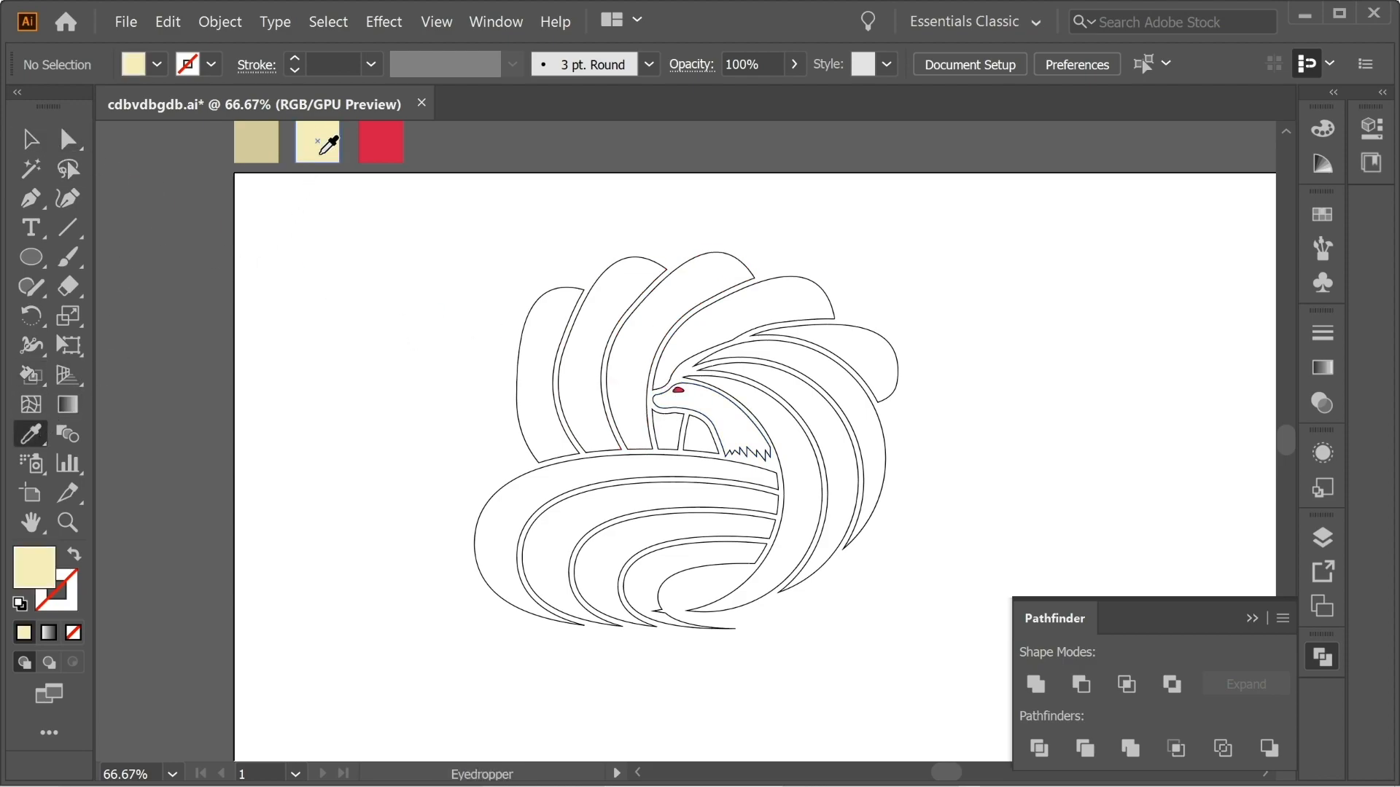
Fill the three large crescents and the fox's head with the light cream swatch colour using Live Paint.
left_click(759, 349)
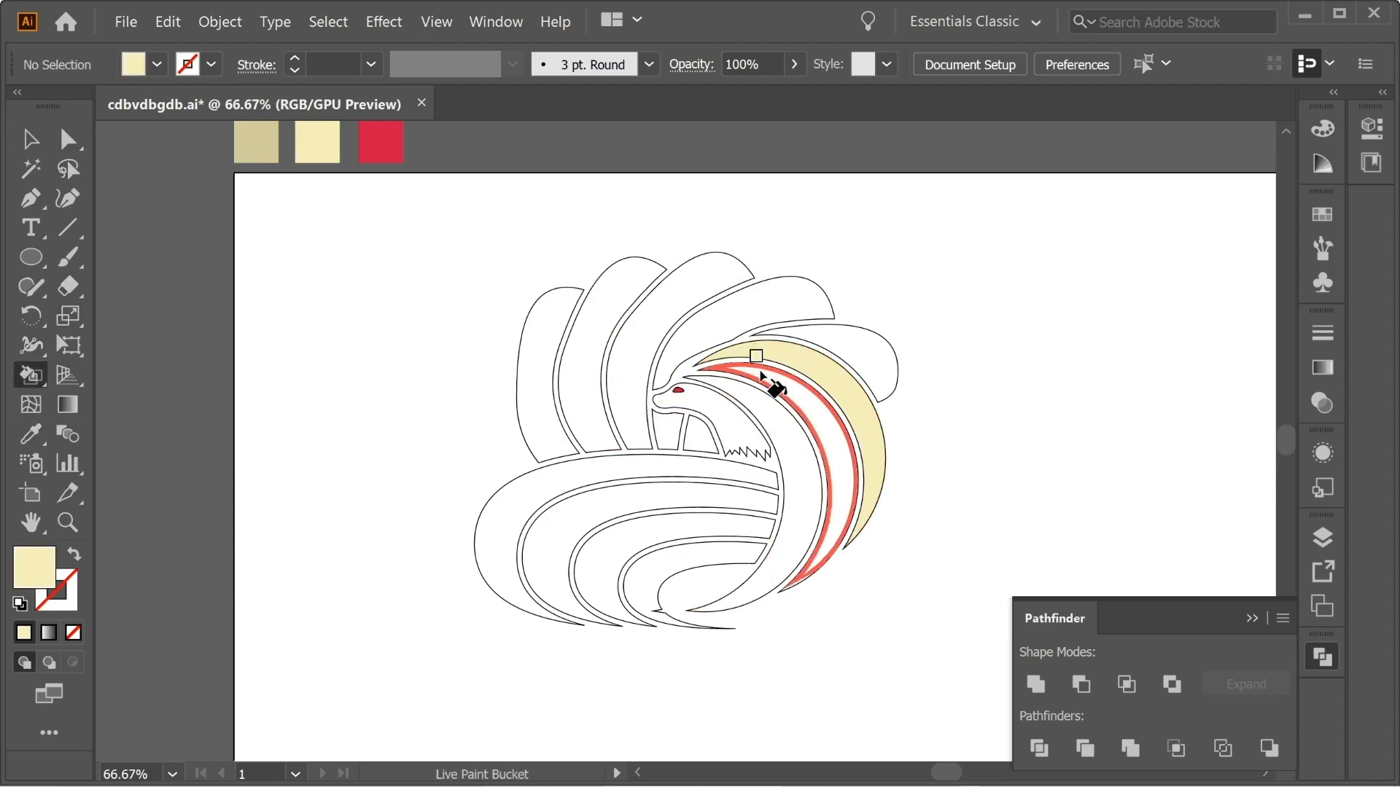
left_click(758, 373)
left_click(736, 392)
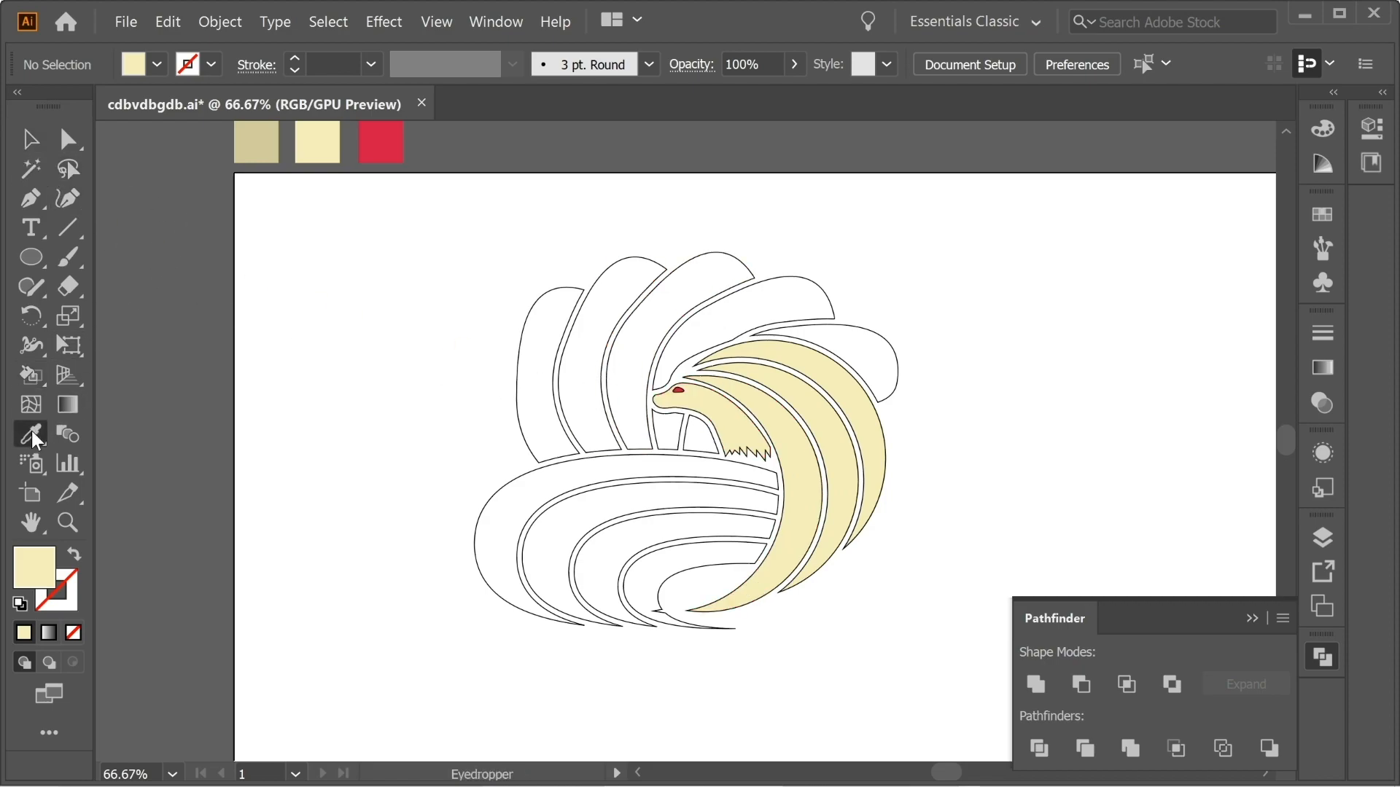
Sample the darker tan swatch and fill the fan tails and the body pieces under the neck with it.
left_click(29, 374)
left_click(549, 356)
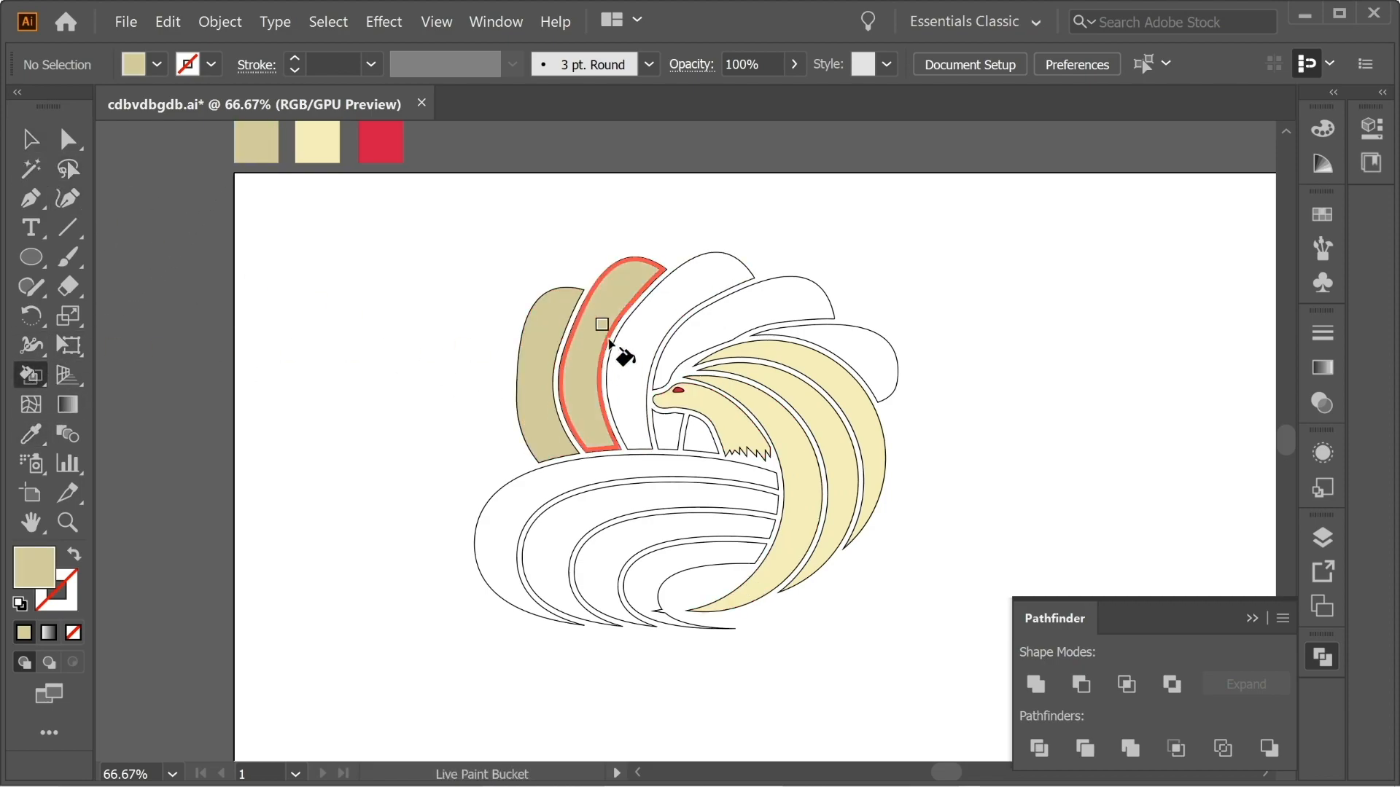
left_click(592, 347)
left_click(629, 342)
left_click(691, 337)
left_click(839, 346)
left_click(689, 437)
left_click(665, 434)
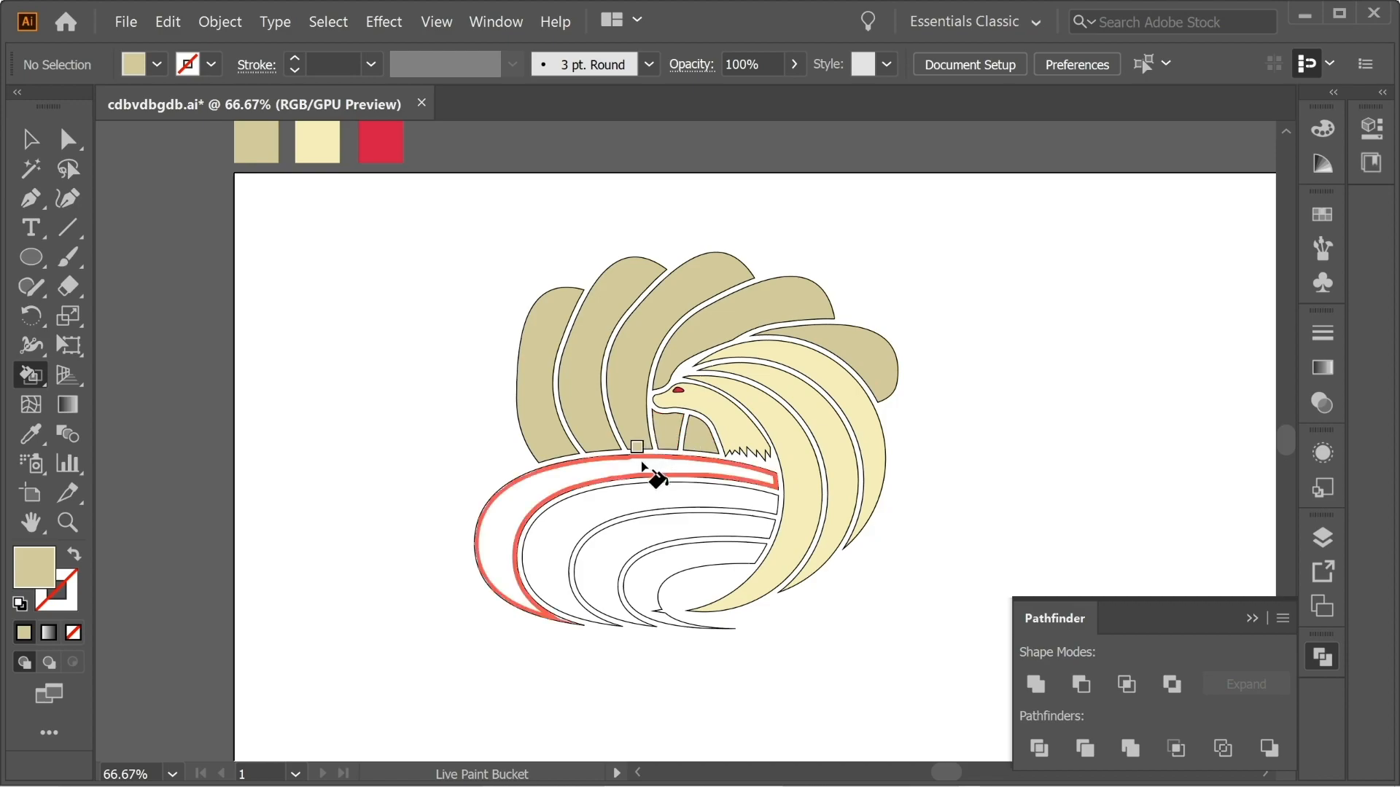
Fill the four nested ovals at the fox's base with the tan colour.
left_click(638, 468)
left_click(630, 496)
left_click(637, 526)
left_click(655, 558)
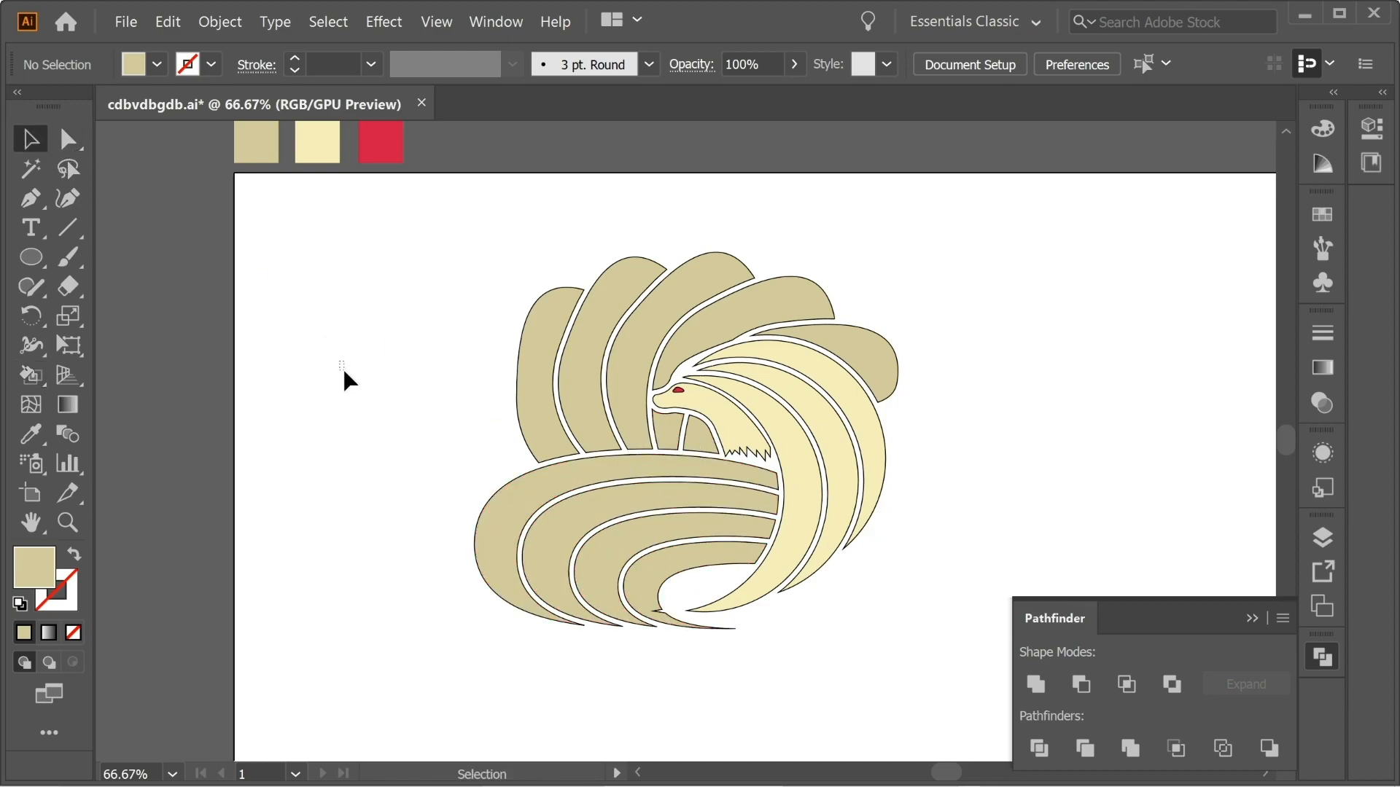
left_click_drag(1005, 630, 1003, 627)
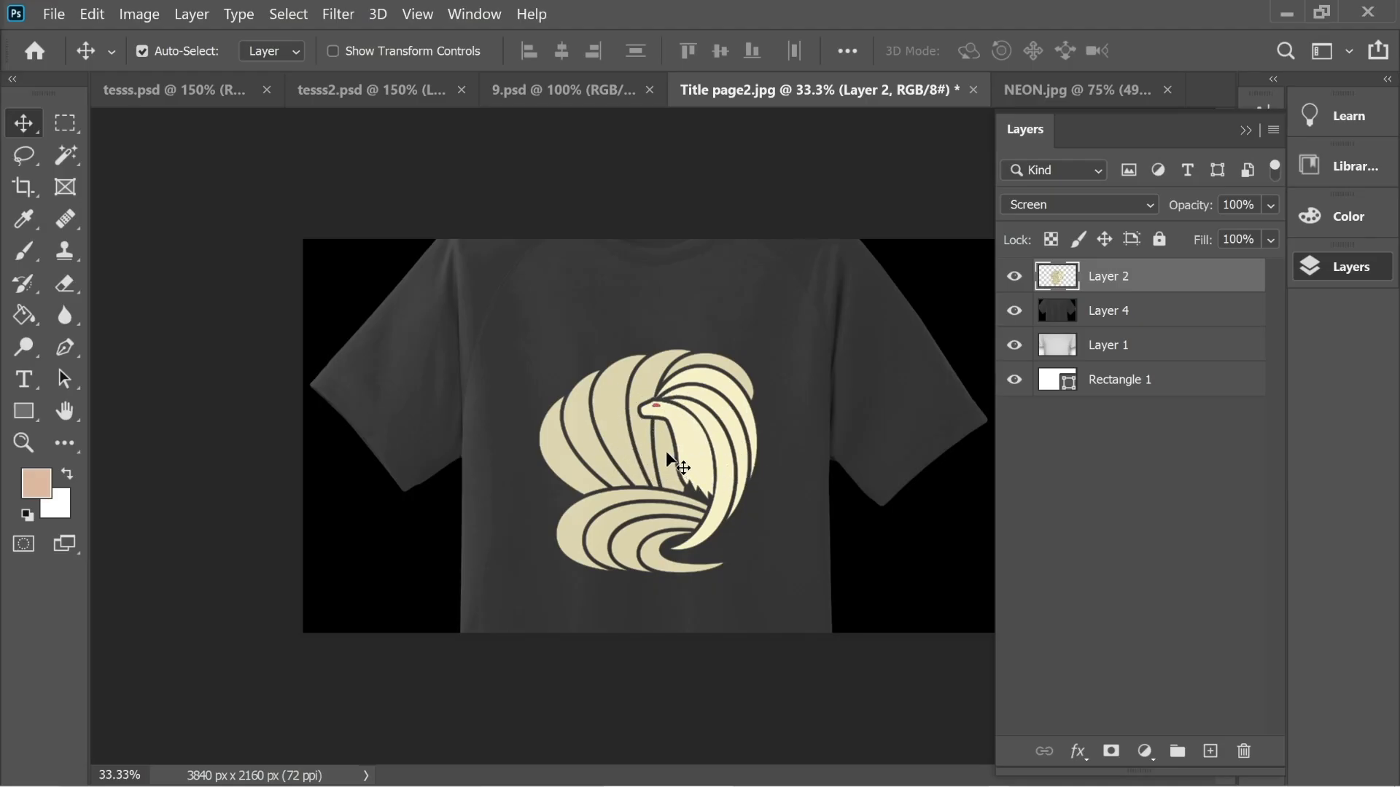
Switch to the T-shirt mockup in Photoshop and set the fox artwork layer's blend mode to Screen.
left_click(1134, 206)
left_click(1284, 290)
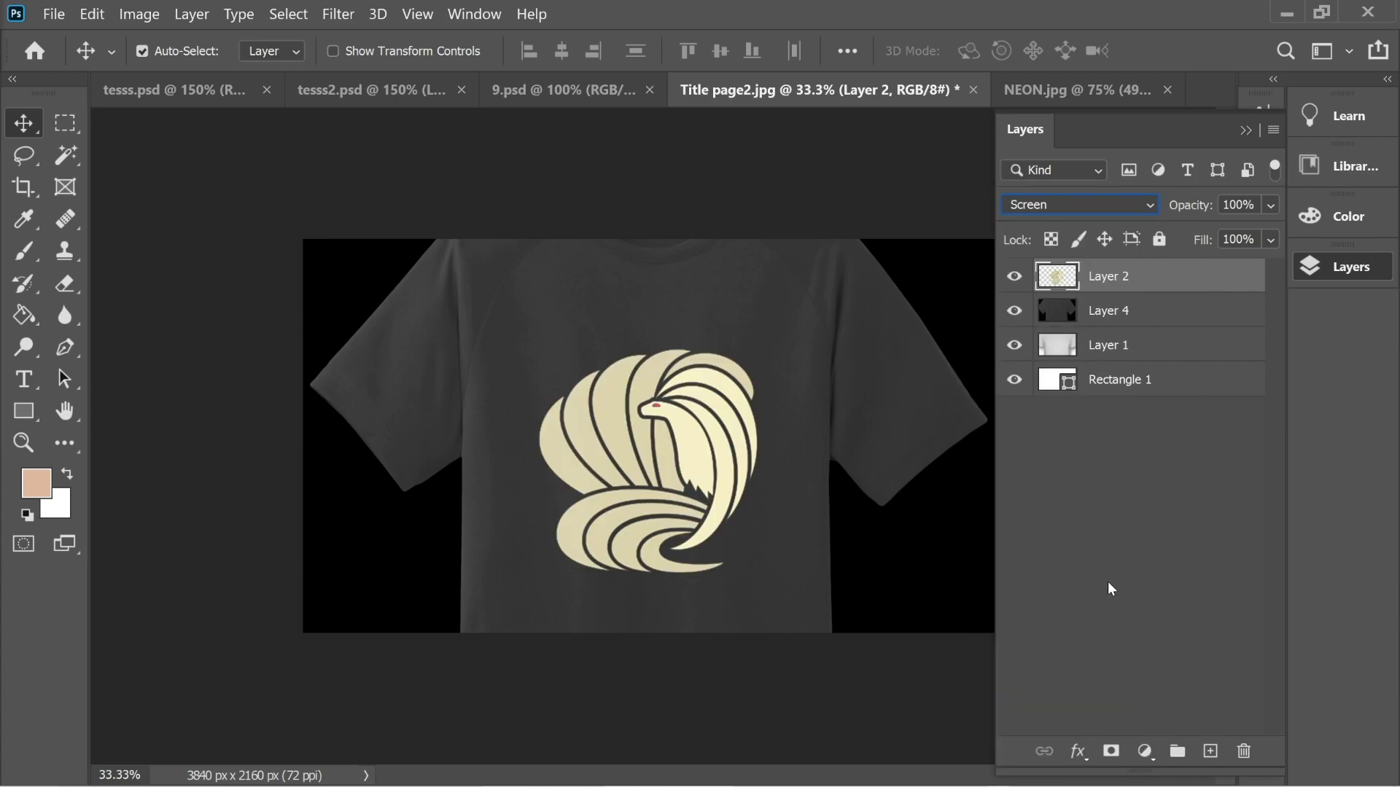